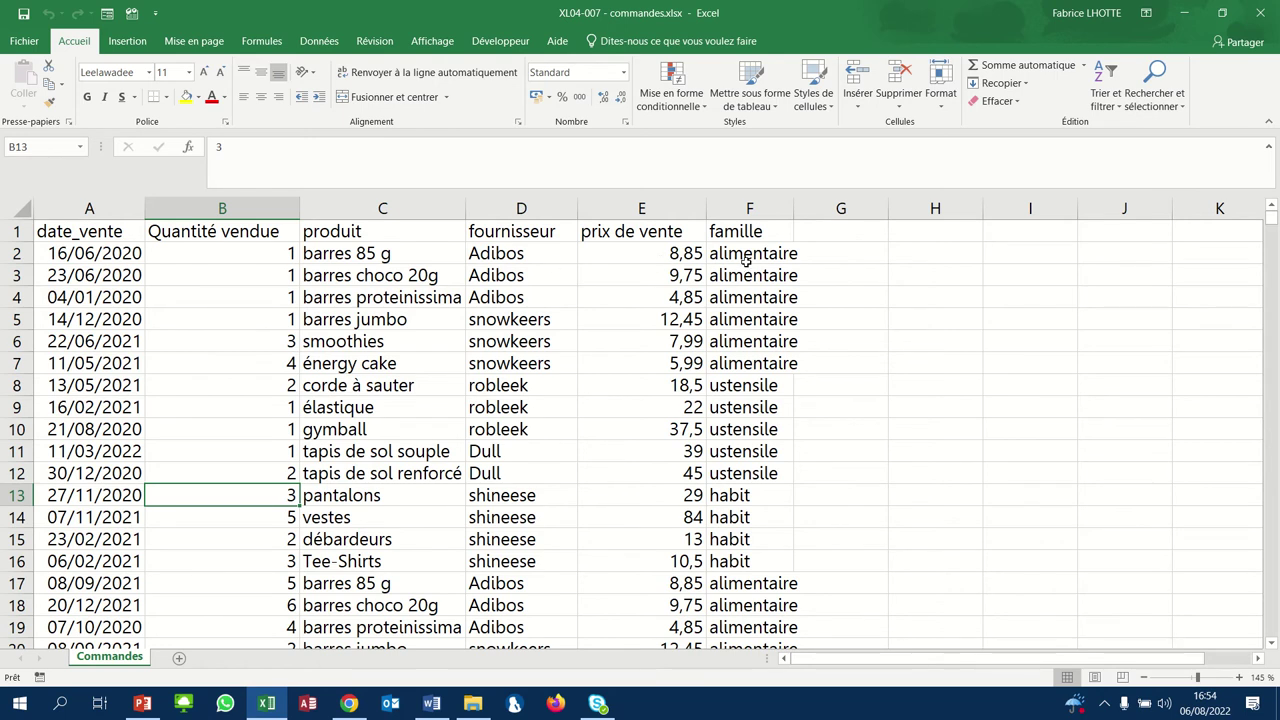
- Format the orders data as a table with headers, using an orange banded style
scroll(234, 314, down, 11)
scroll(234, 314, down, 5)
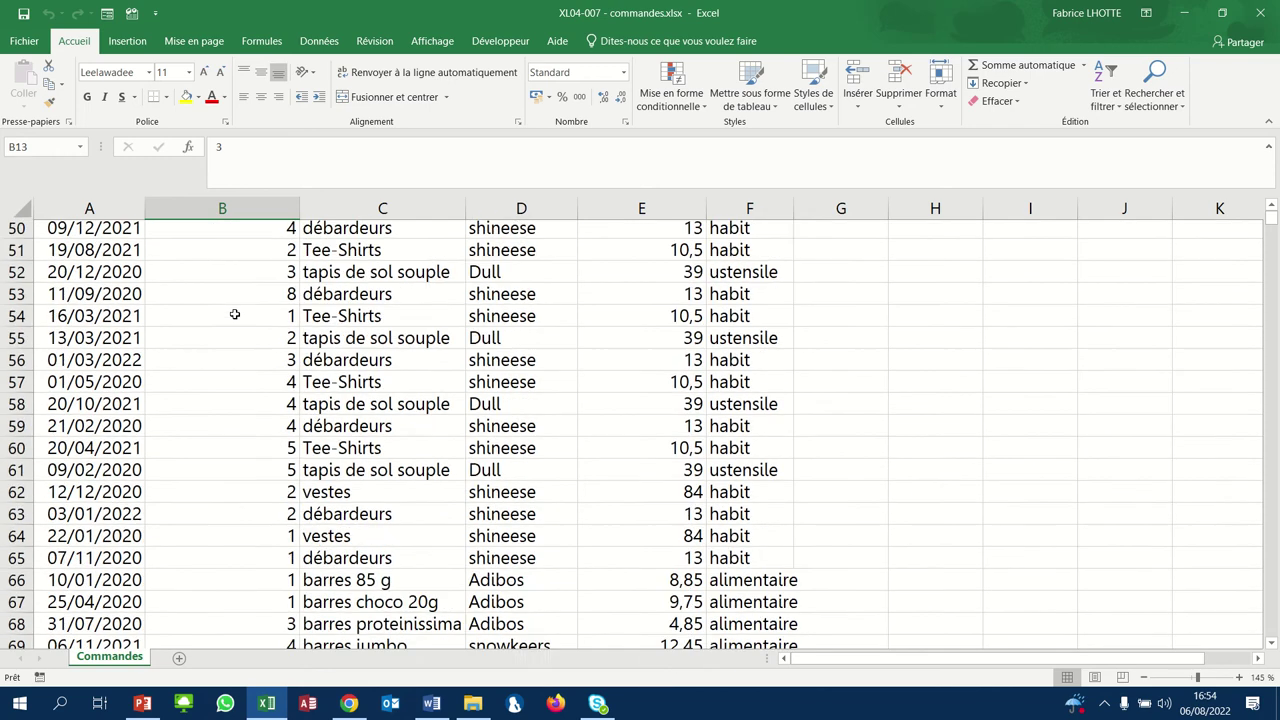
scroll(234, 314, down, 15)
scroll(234, 314, down, 16)
scroll(234, 314, down, 19)
scroll(234, 314, down, 7)
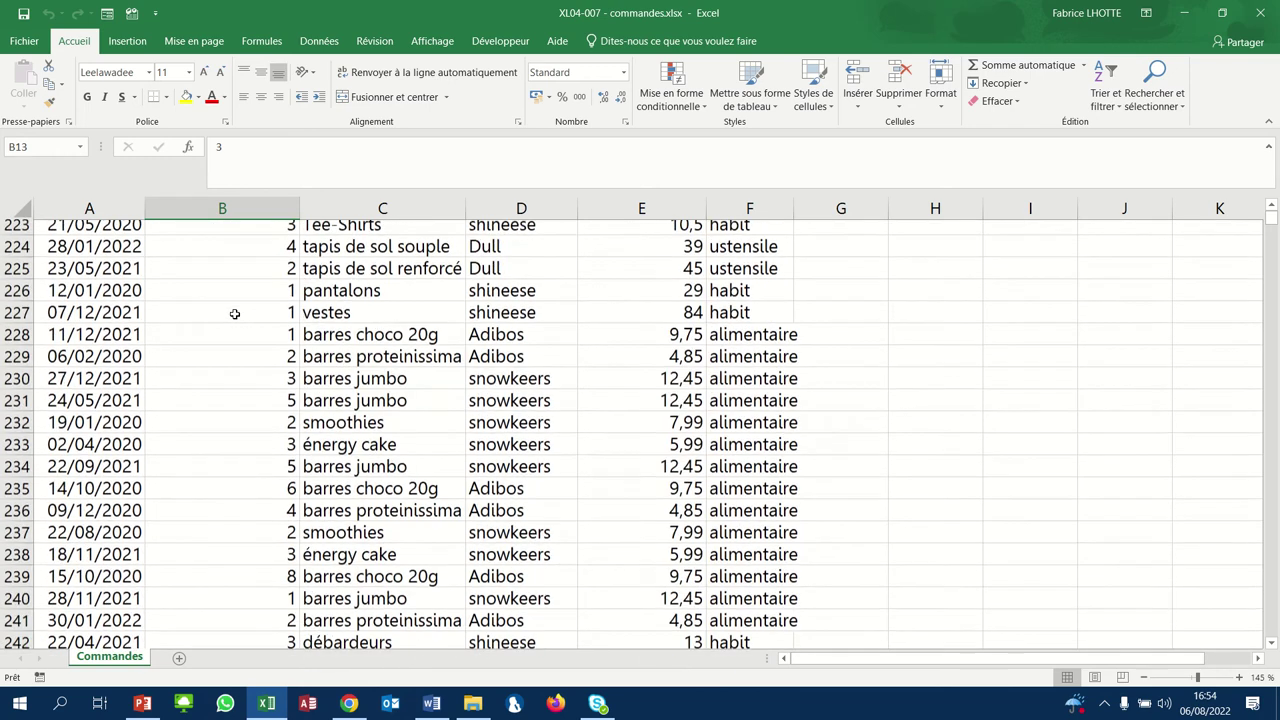
scroll(234, 314, up, 18)
scroll(234, 314, up, 20)
scroll(234, 314, up, 20)
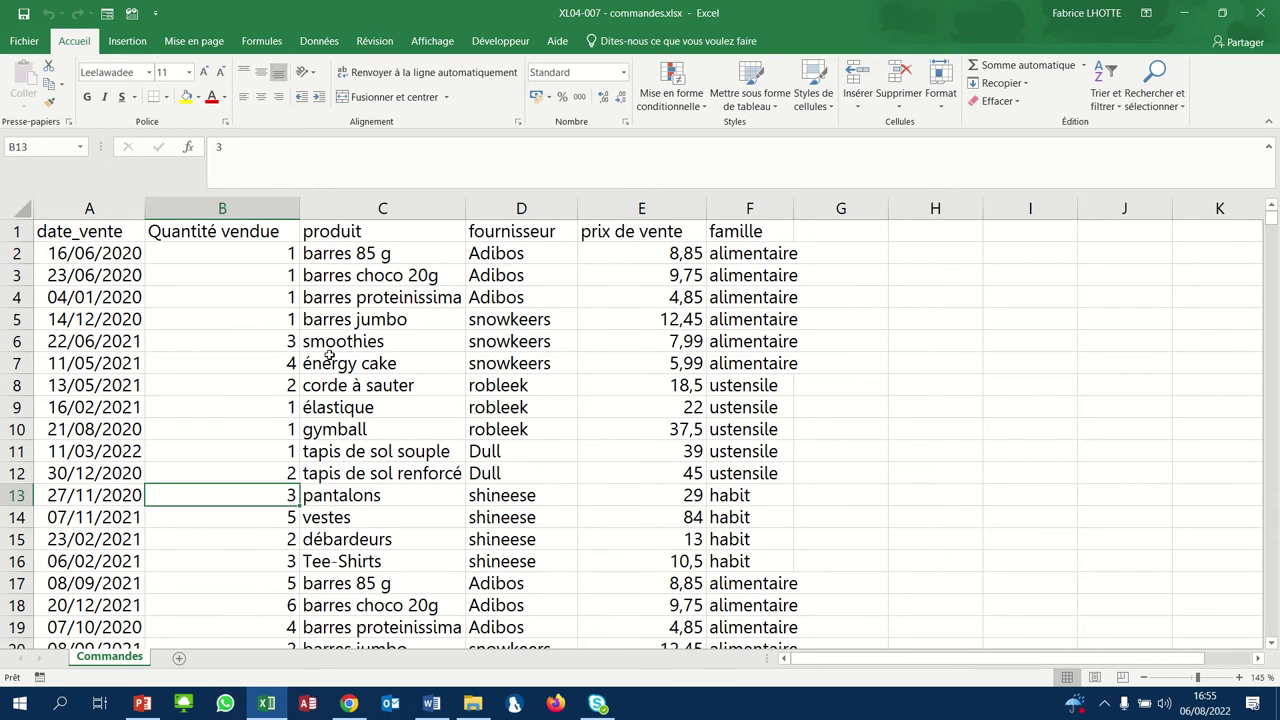
click(750, 77)
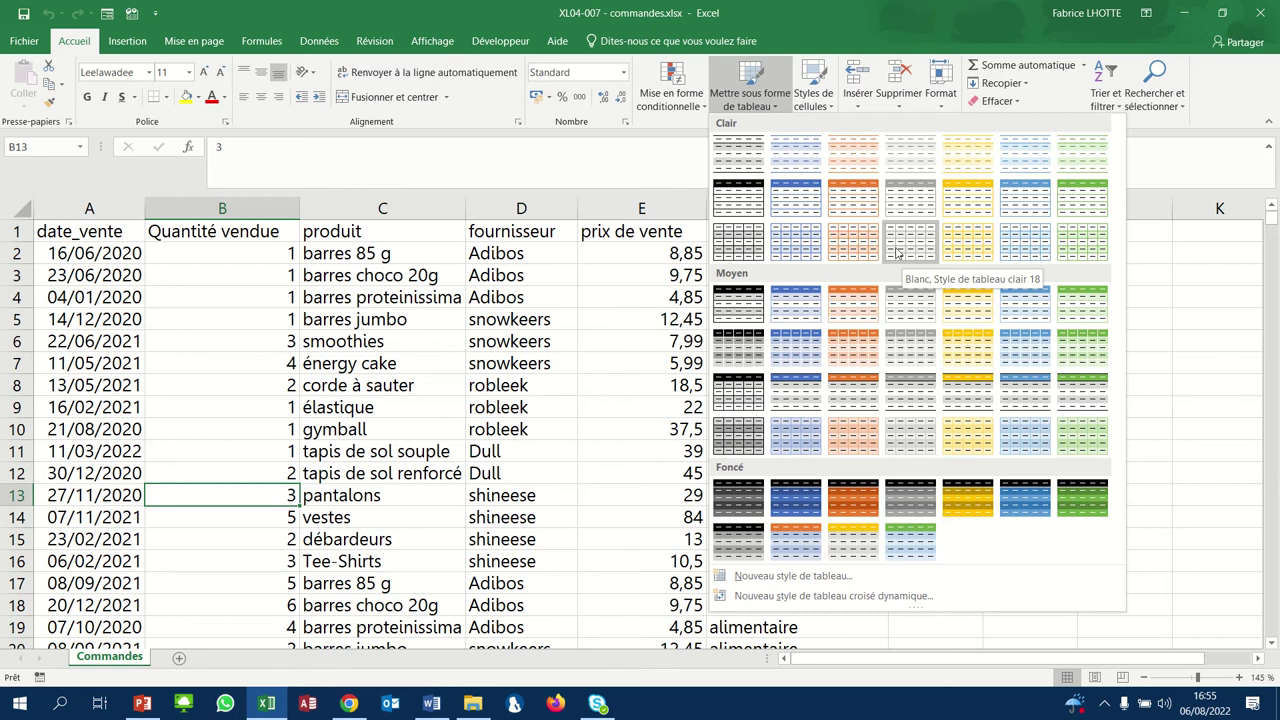
click(867, 207)
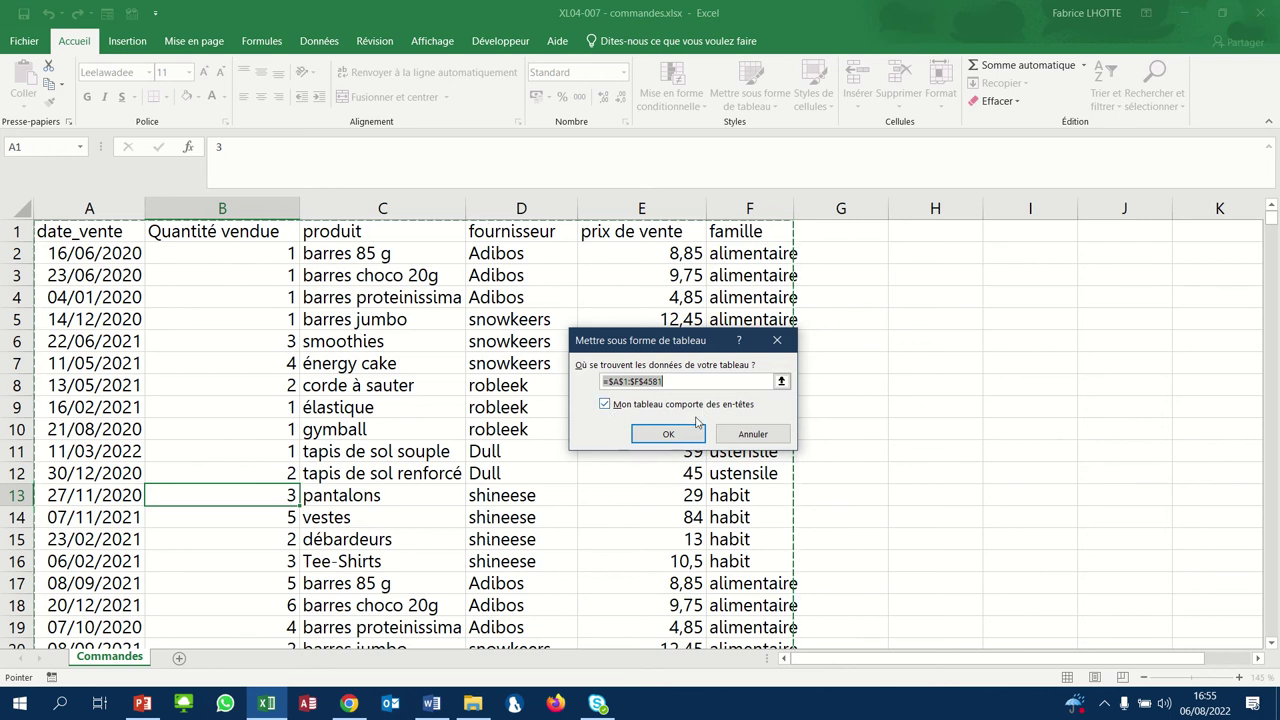
click(667, 435)
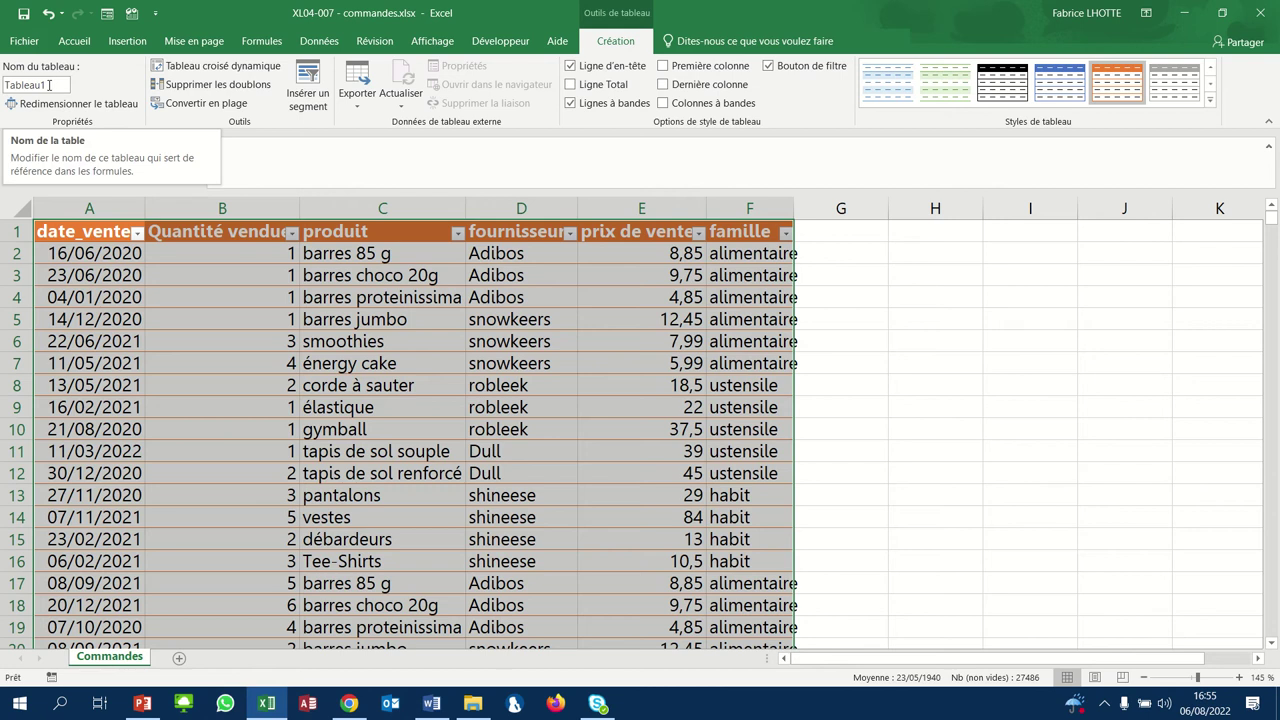
- Change the table name from Tableau1 to Ventes in the table name box
click(48, 85)
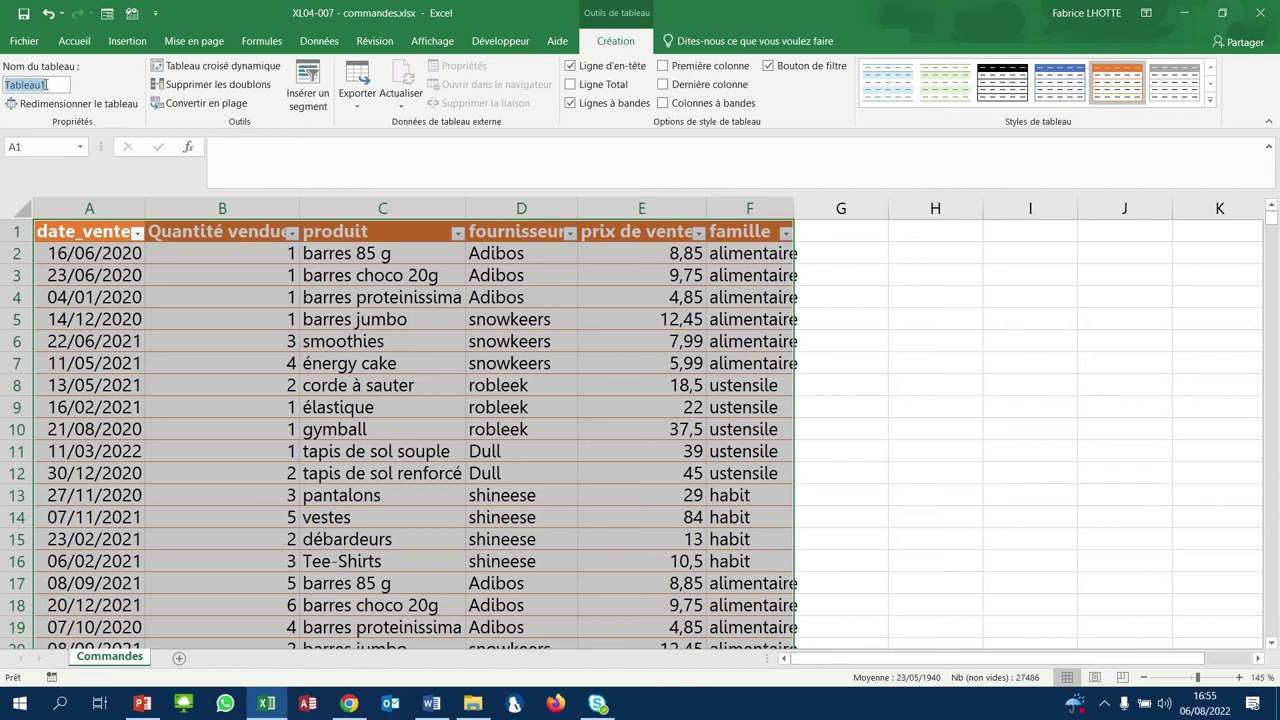
text(Ventes)
key(Return)
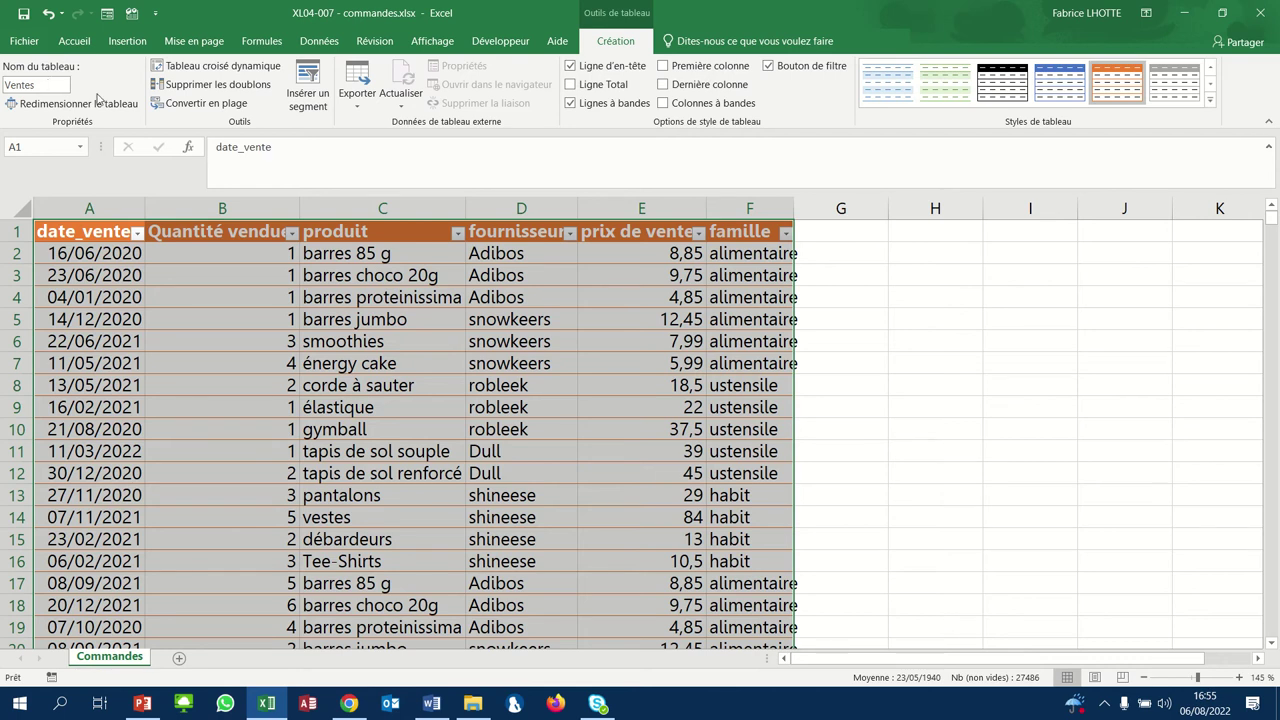
click(826, 290)
click(629, 277)
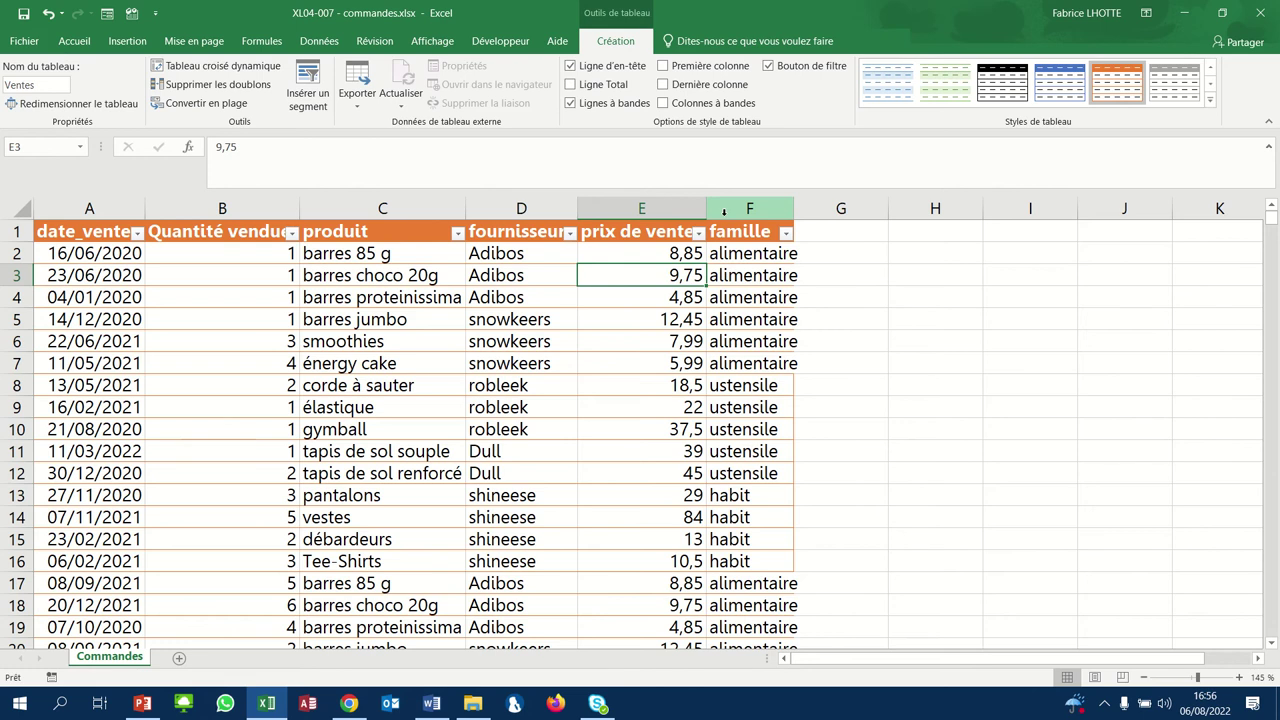
- Insert an empty column before famille and give it the header Total
right_click(723, 211)
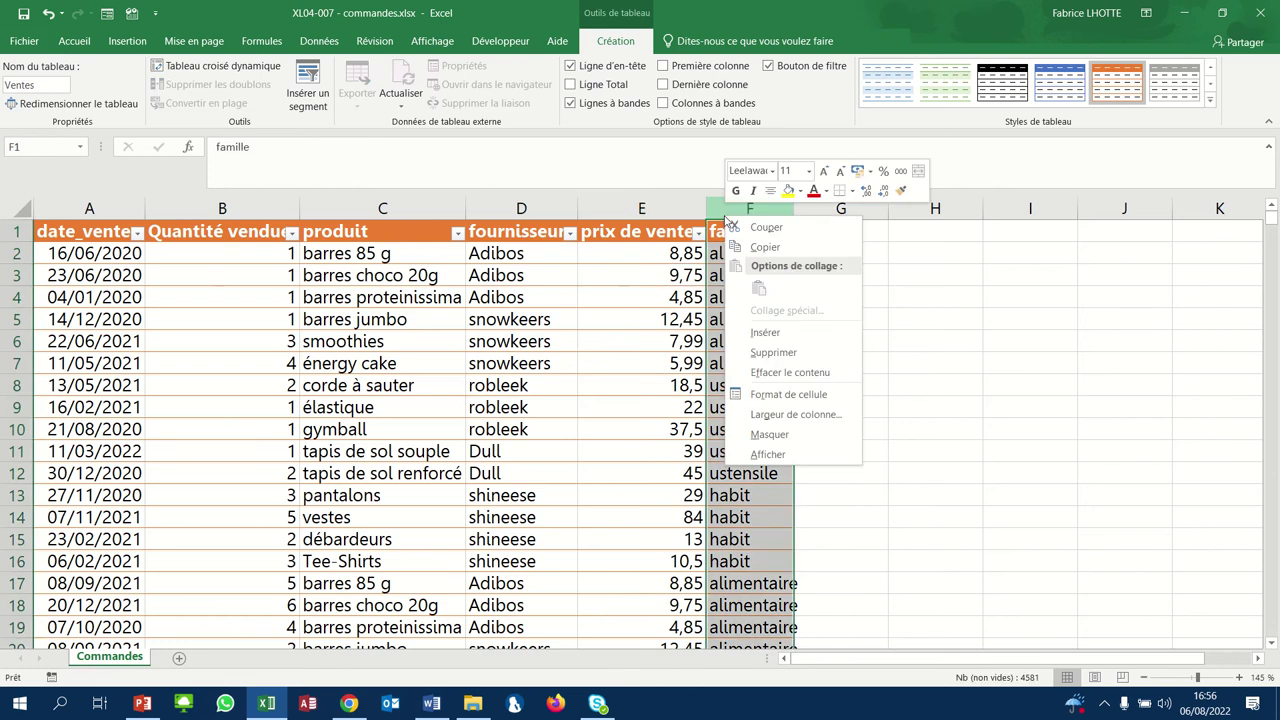
click(754, 333)
click(745, 229)
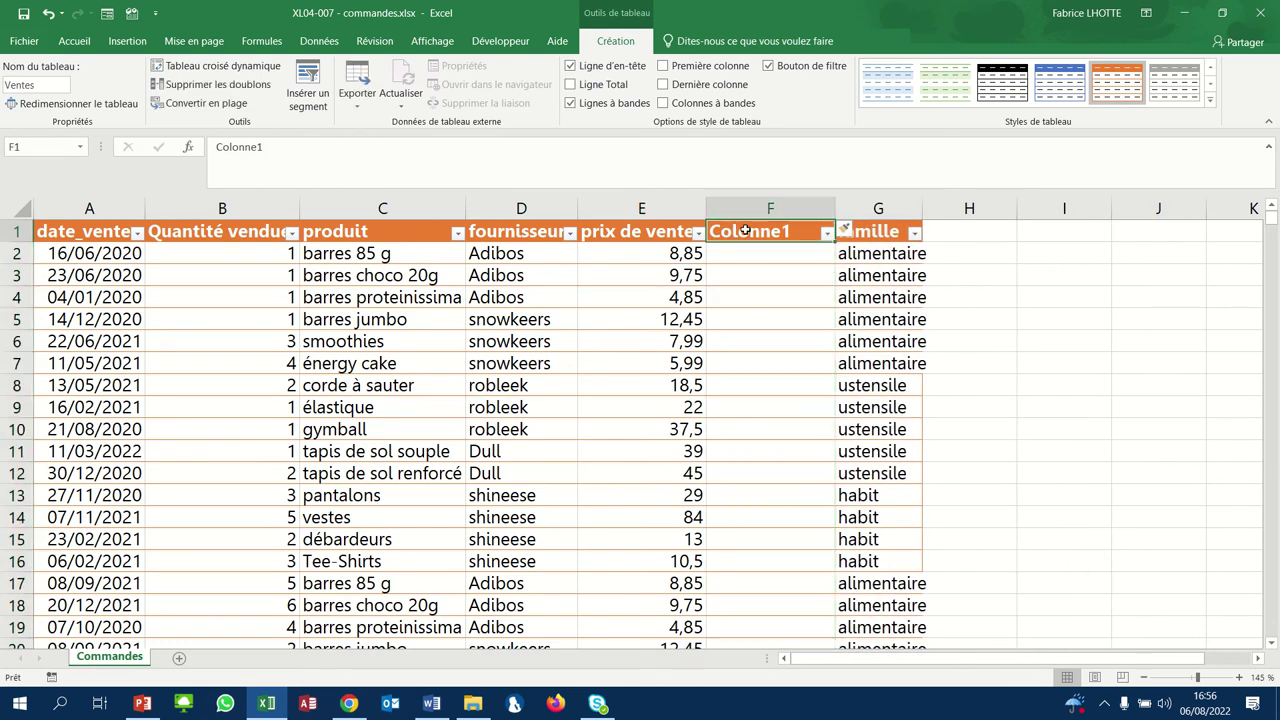
text(Total)
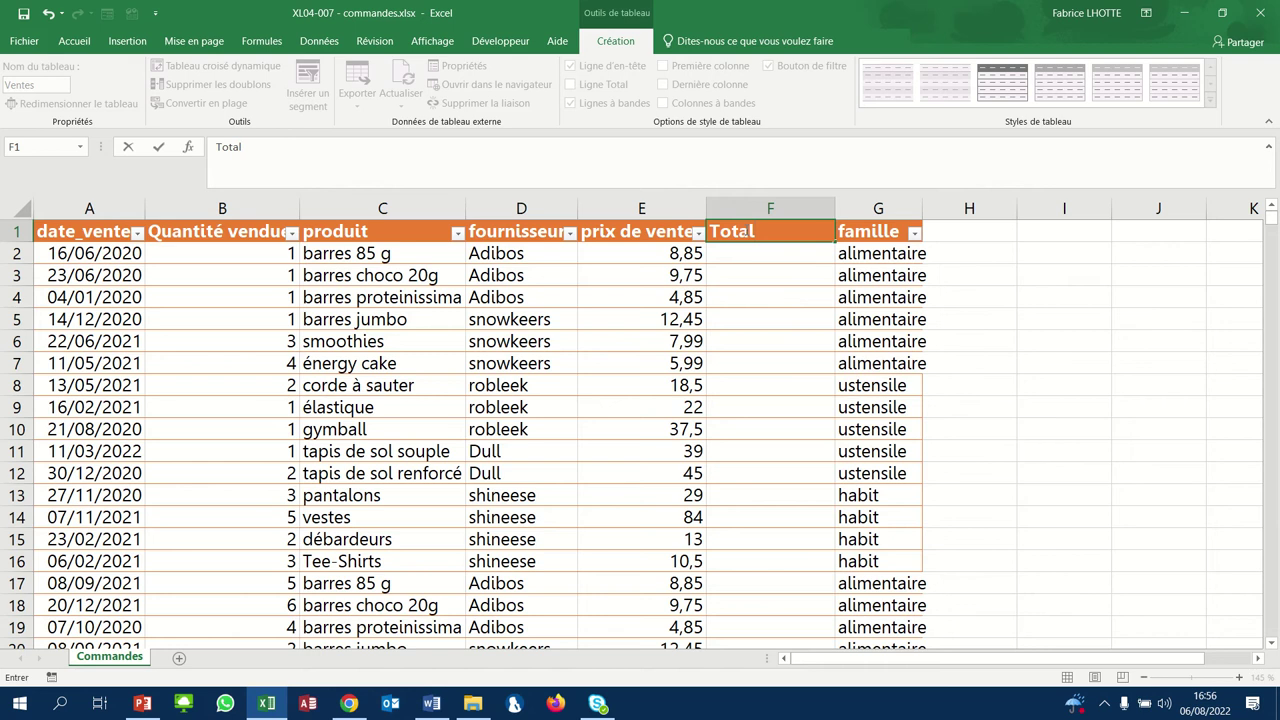
key(Return)
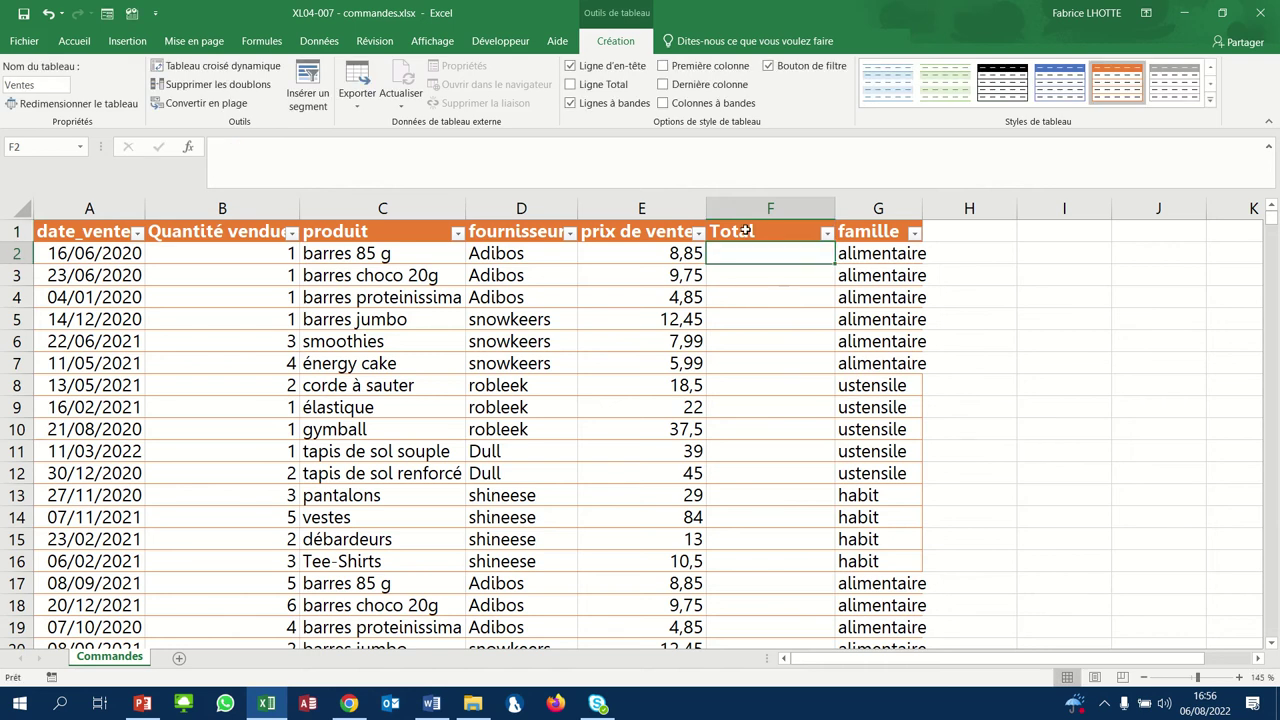
- Fill the Total column with =[@[Quantité vendue]]*[@[prix de vente]] for every order
text(=)
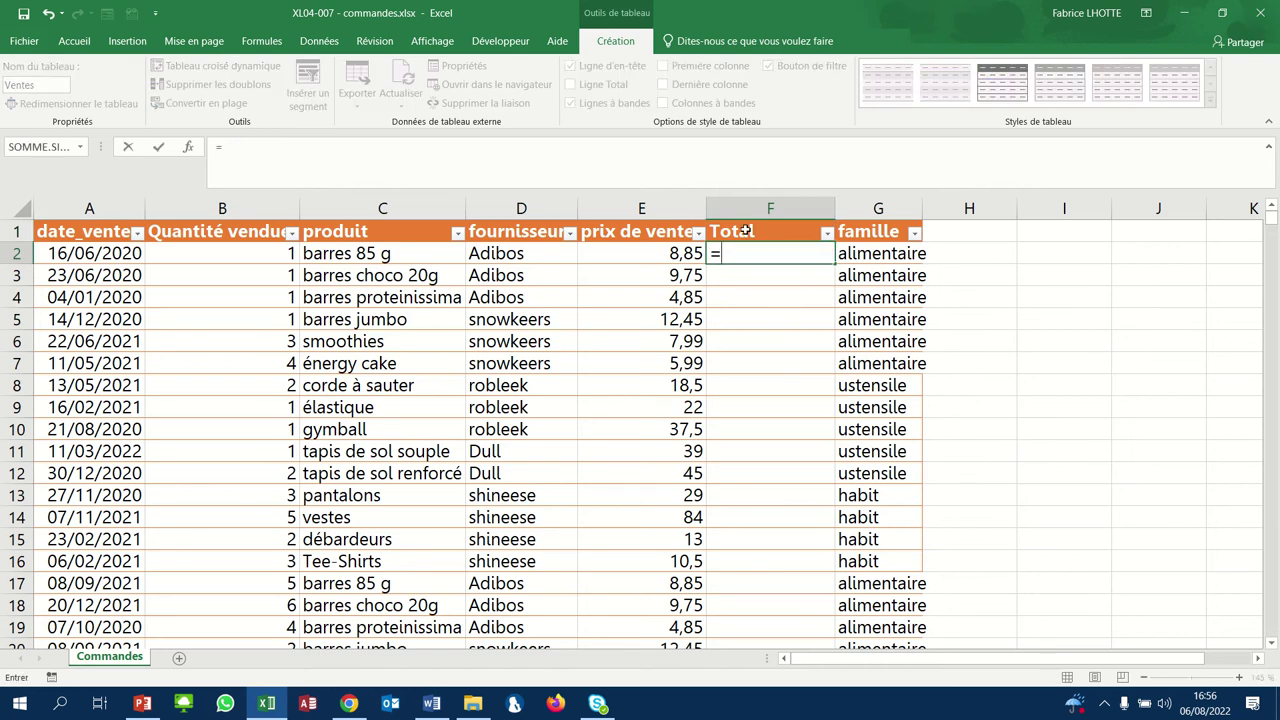
click(260, 249)
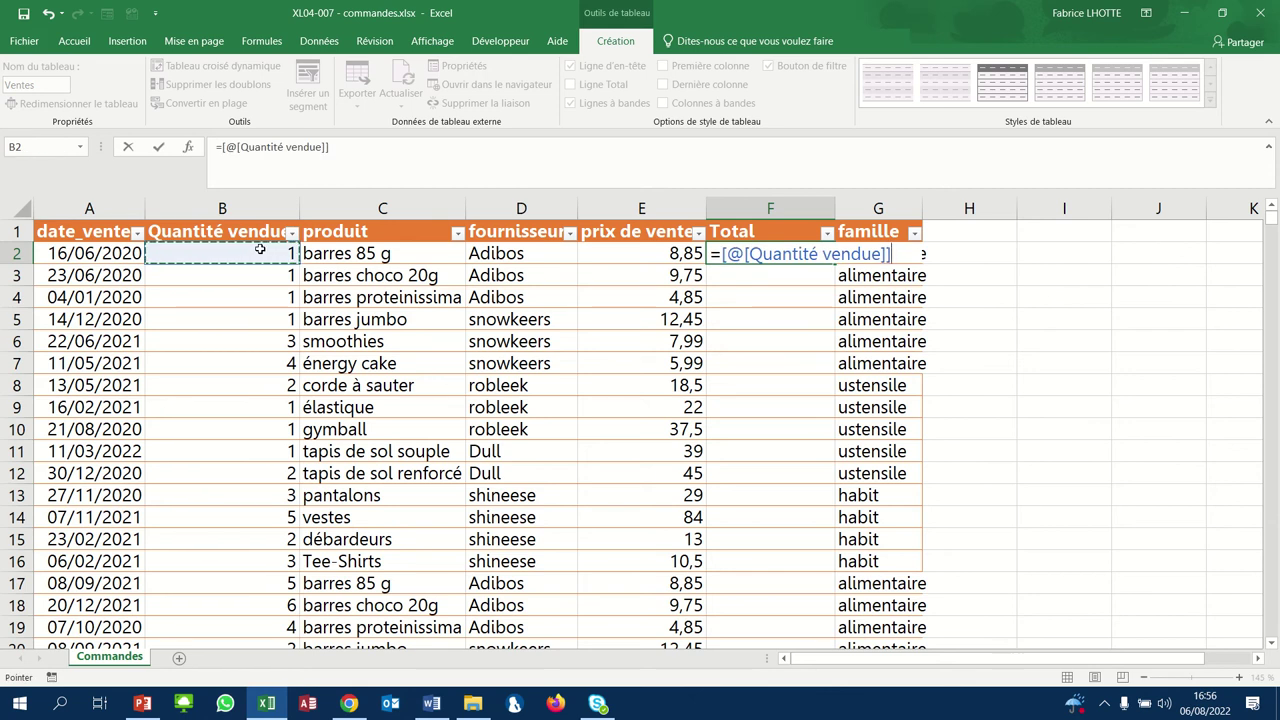
text(*)
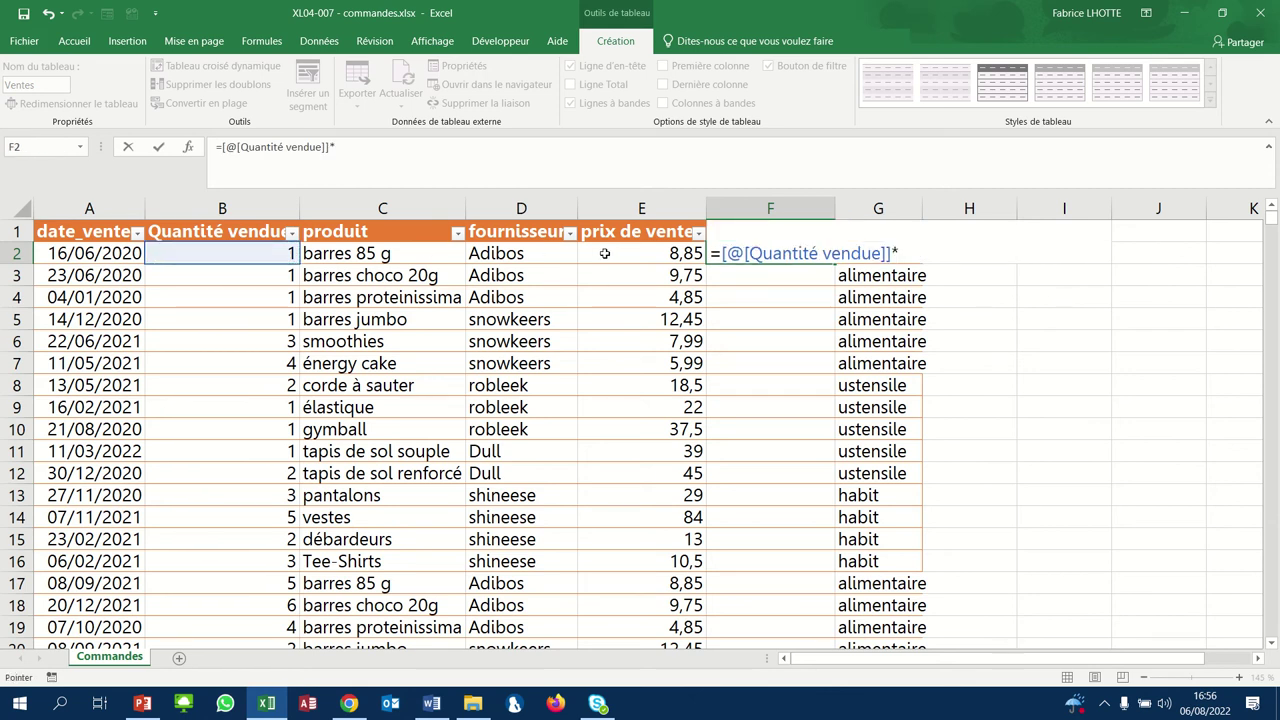
click(604, 253)
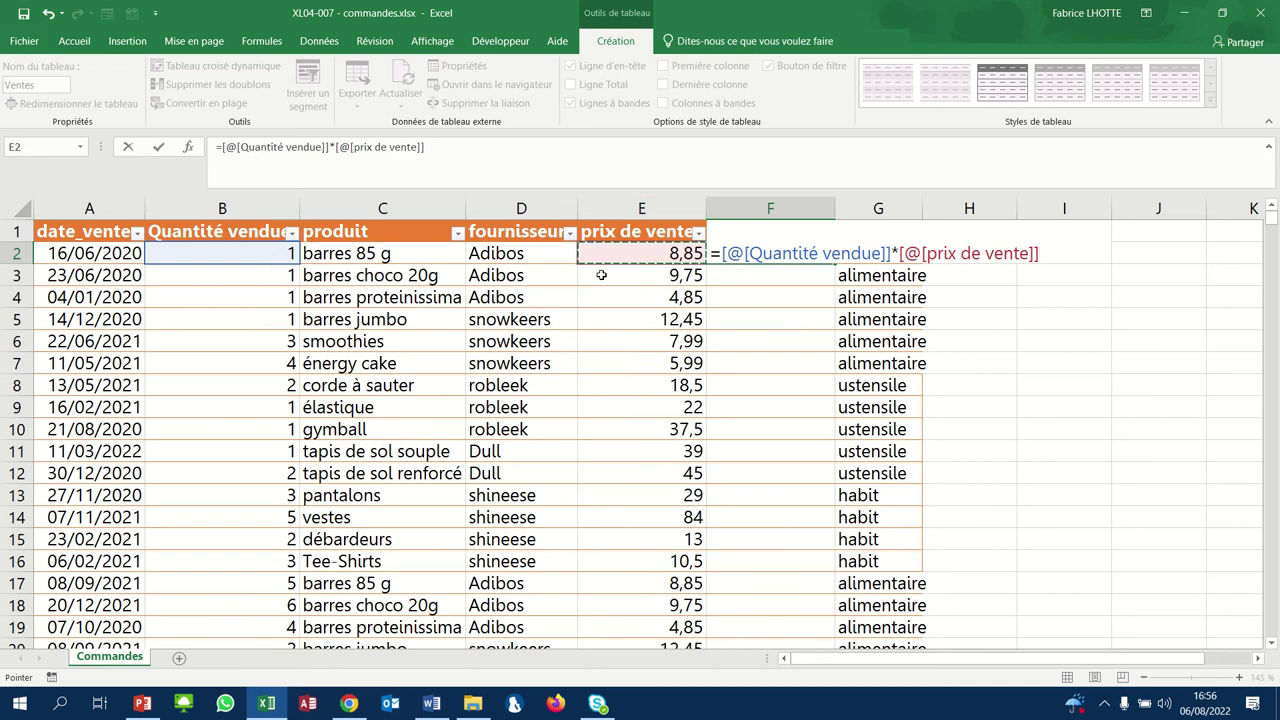
key(Return)
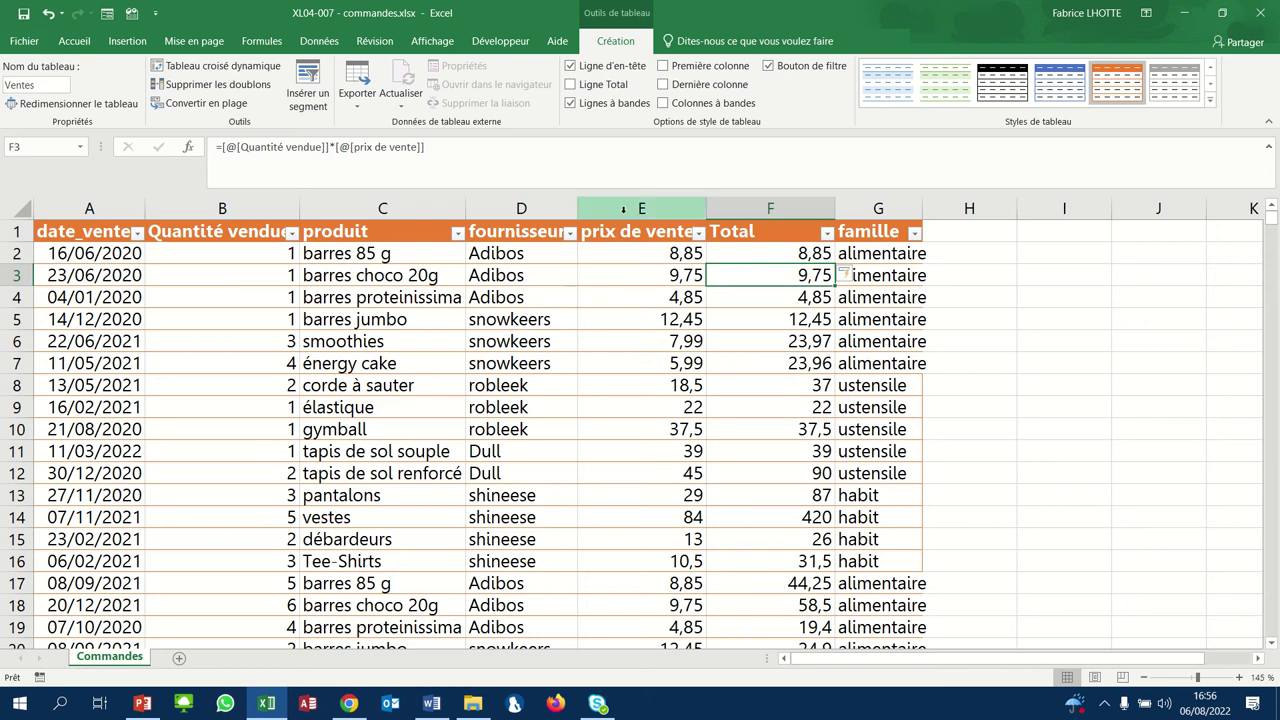
- Apply the Comptabilité euro format to the prix de vente and Total columns
drag(624, 211, 738, 222)
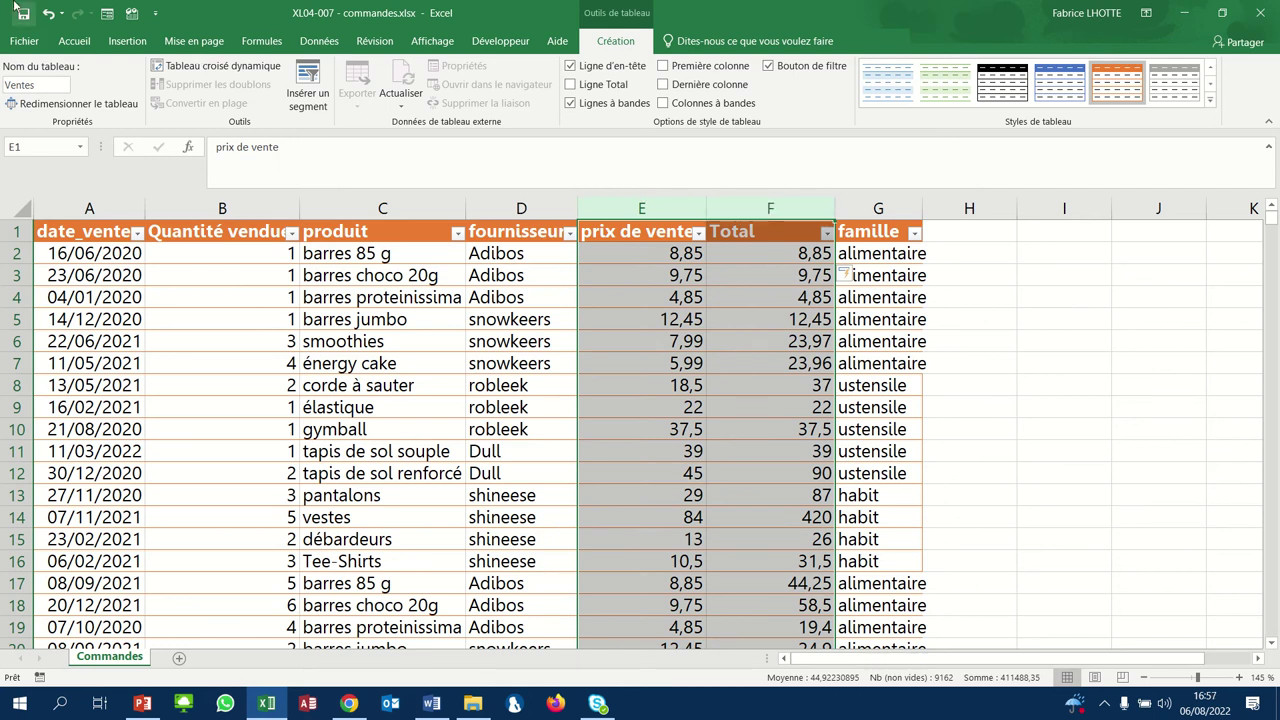
click(77, 46)
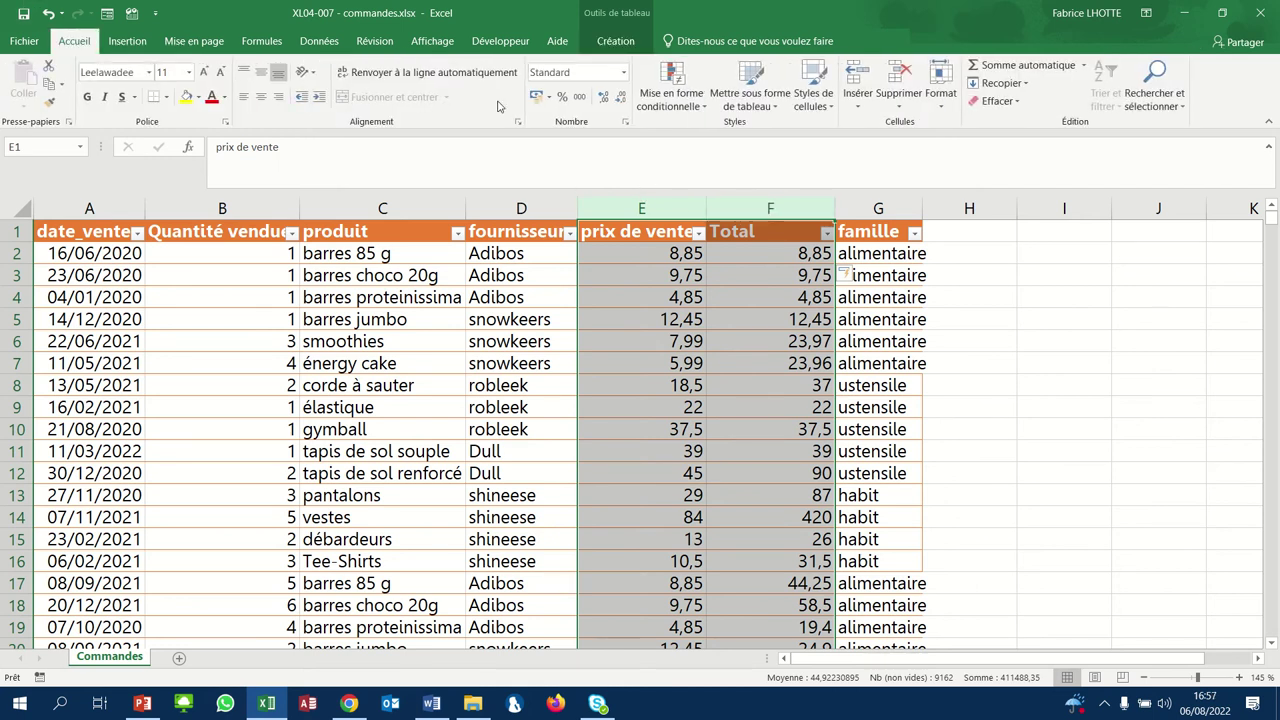
click(536, 100)
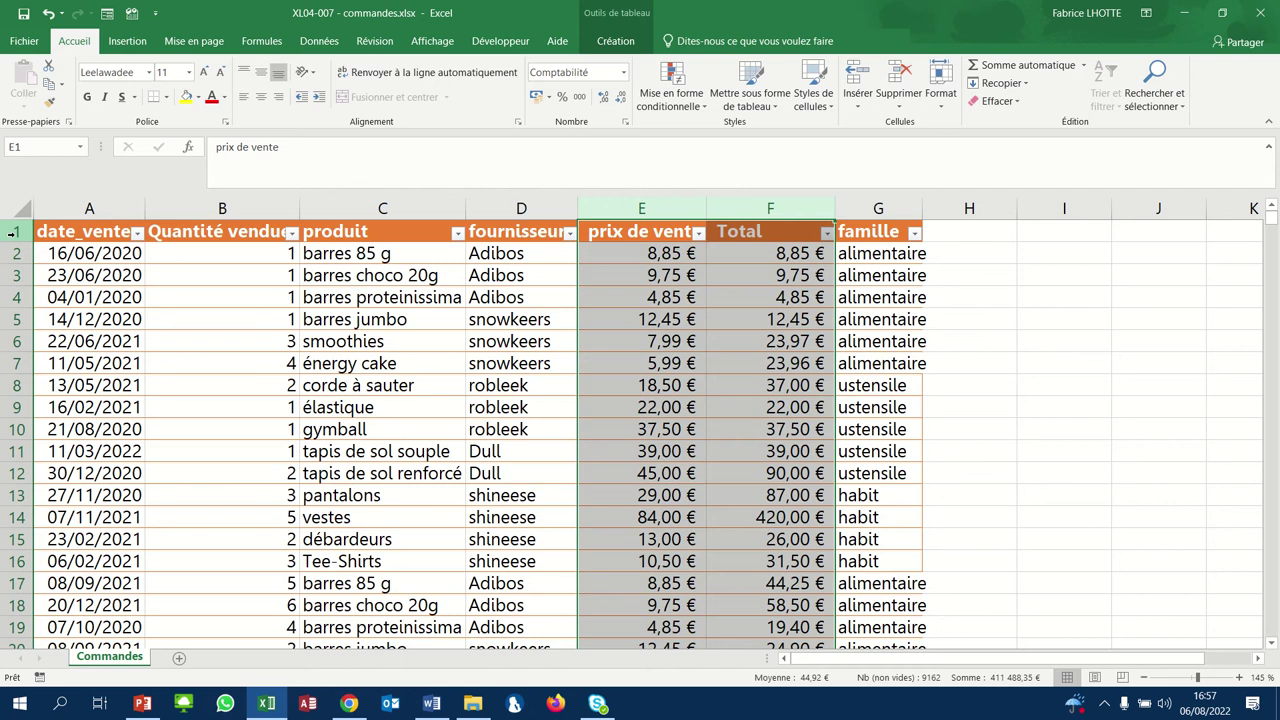
right_click(13, 232)
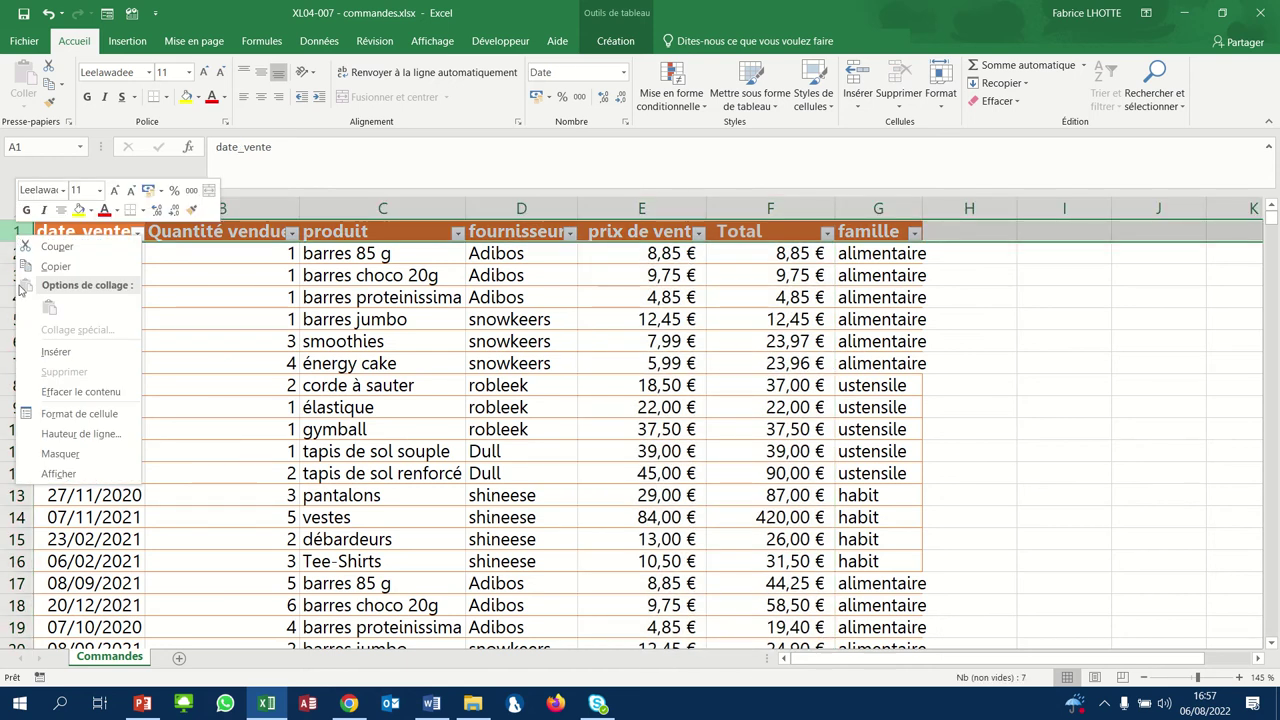
- Insert blank rows above the Ventes table, repeating the insertion with F4
click(50, 354)
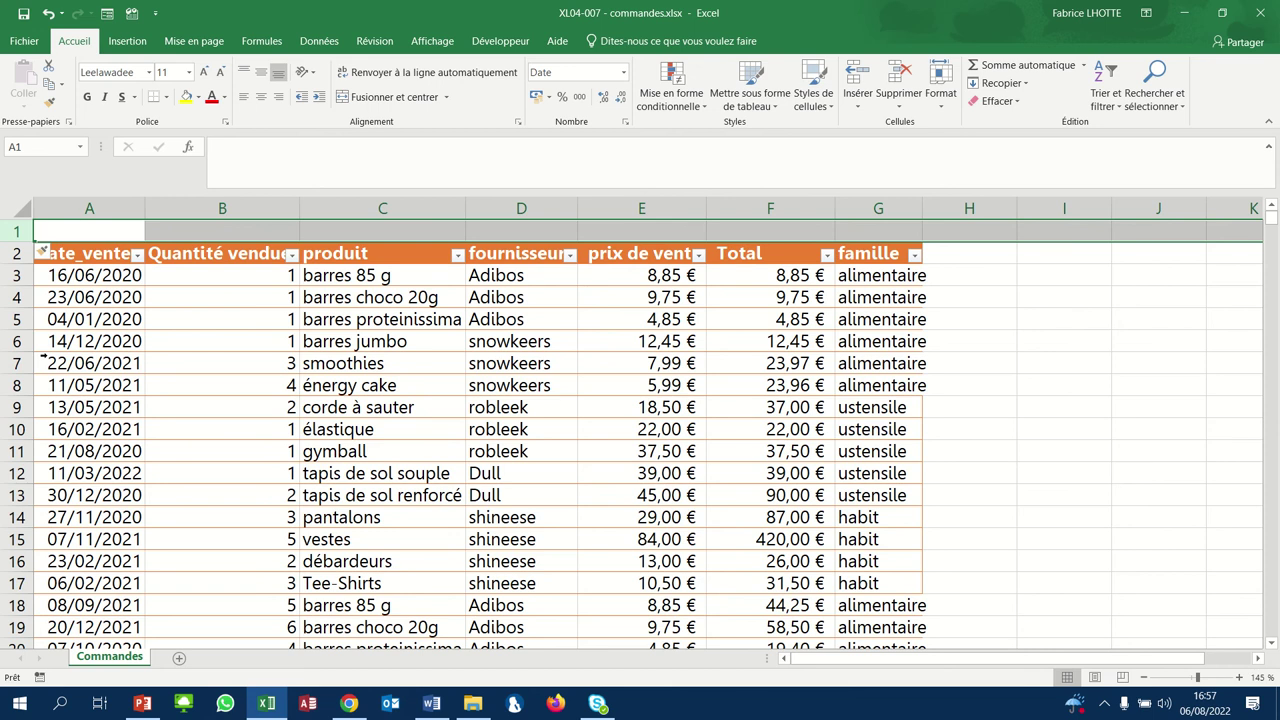
key(F4)
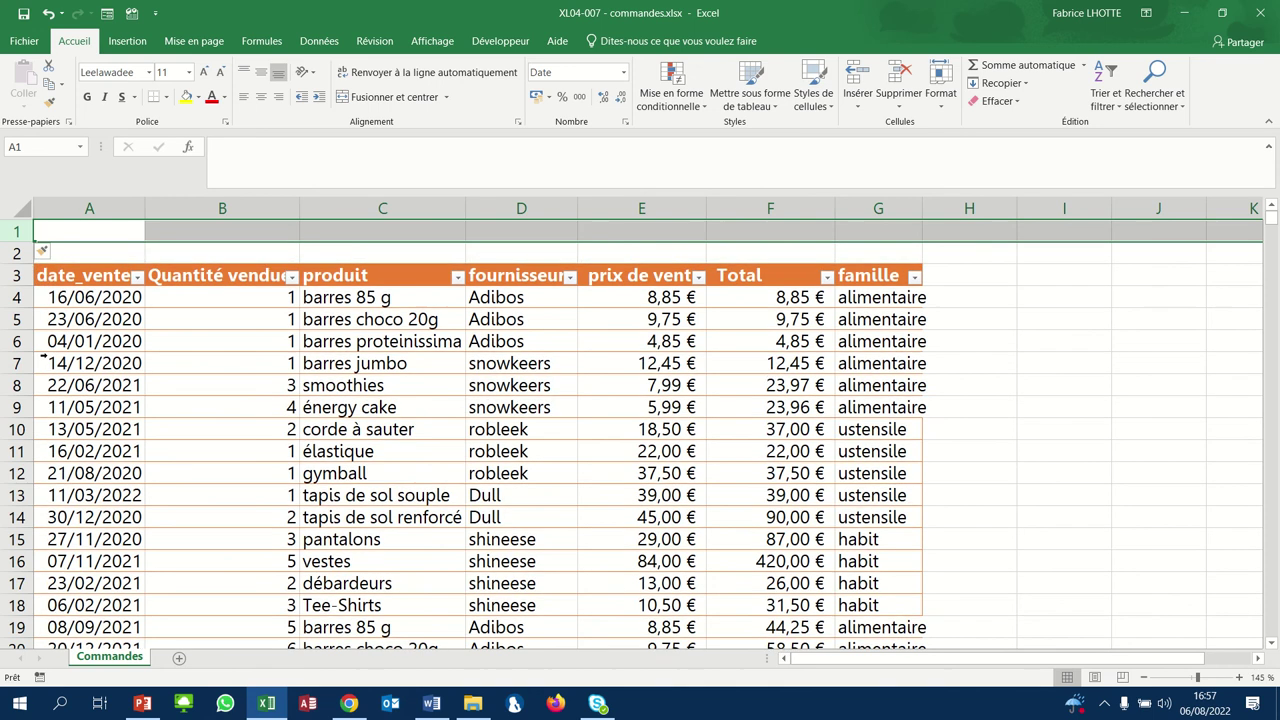
key(F4)
key(F4)
key(F4)
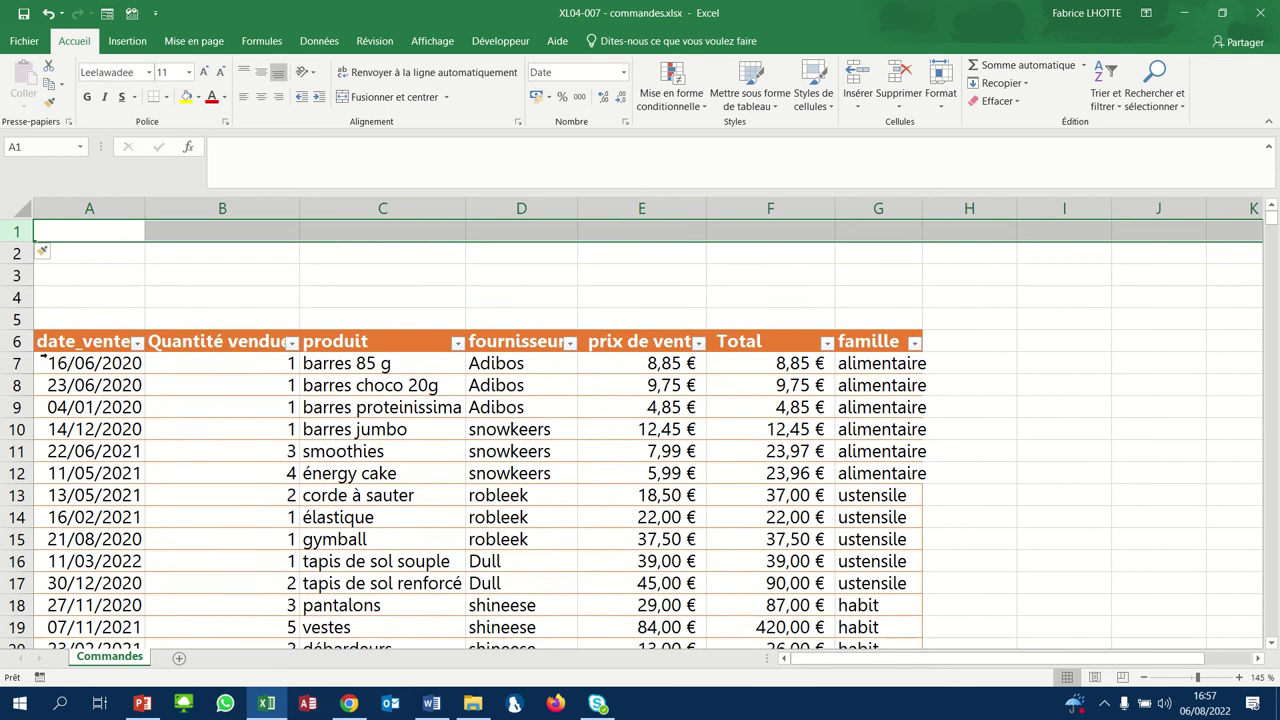
key(F4)
key(F4)
key(F4)
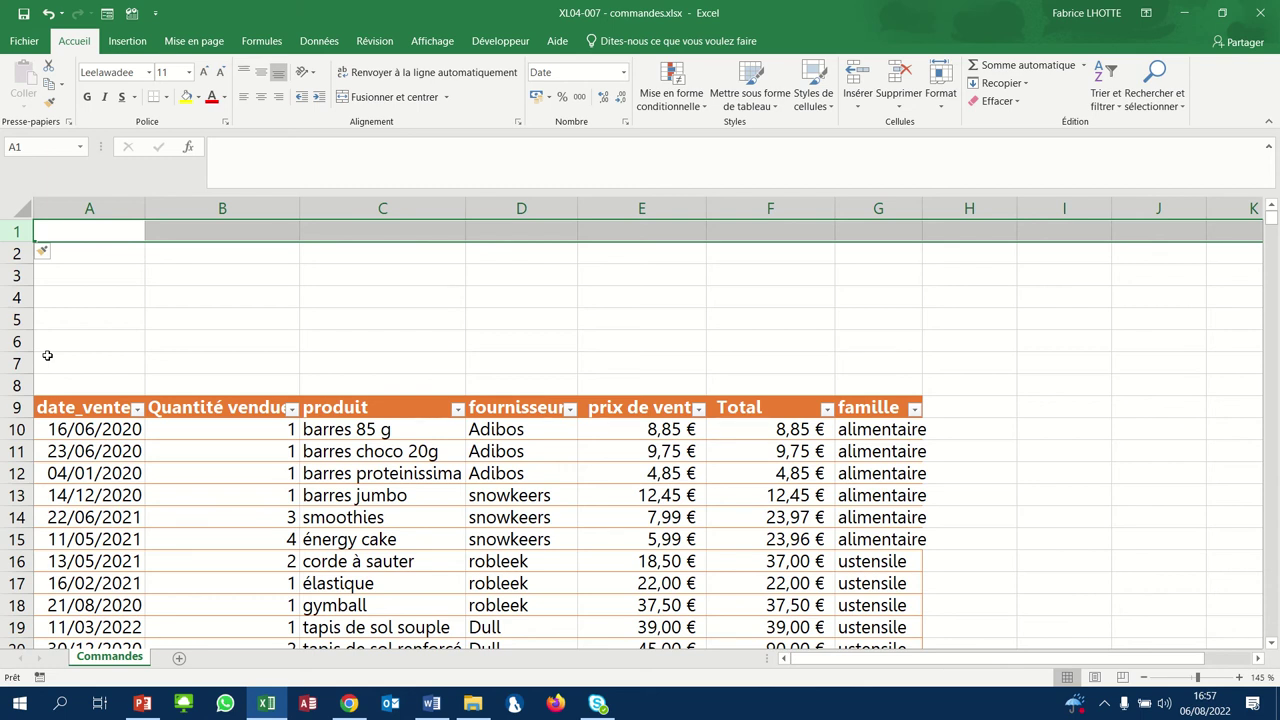
- Enter the headings 'Nb de comm' in D1 and 'CA' in E1
click(503, 234)
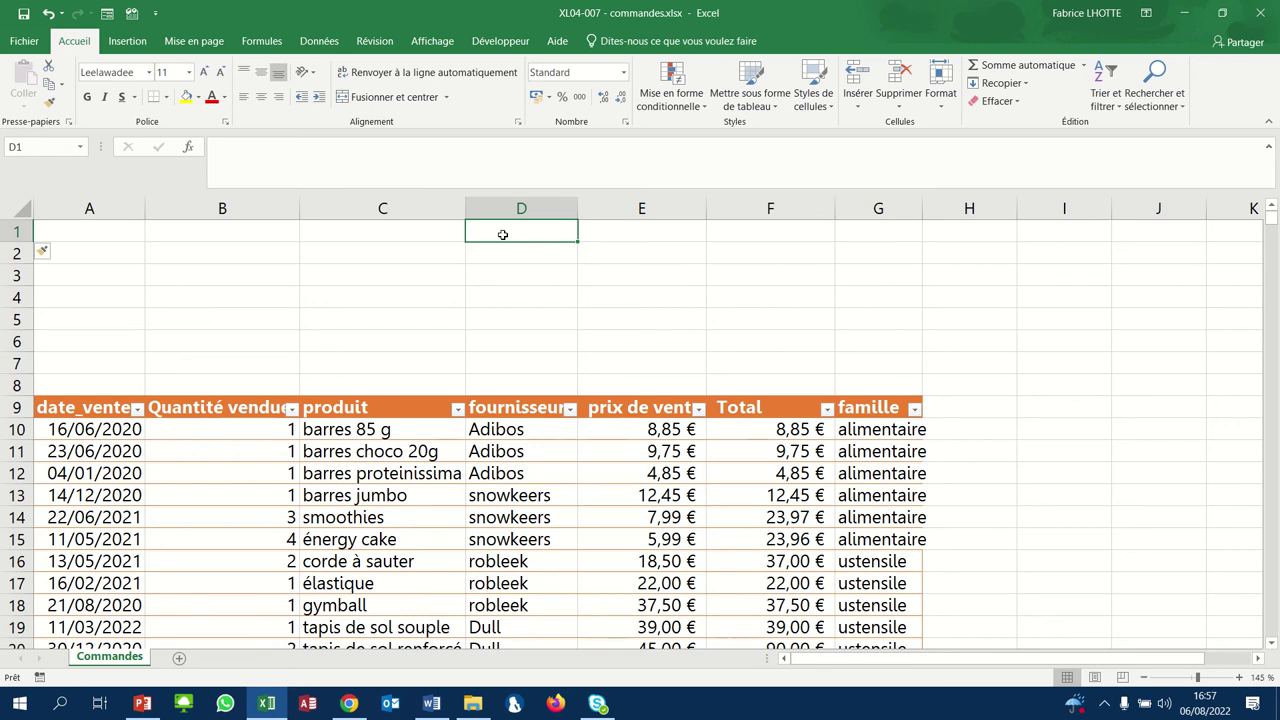
text(Nb)
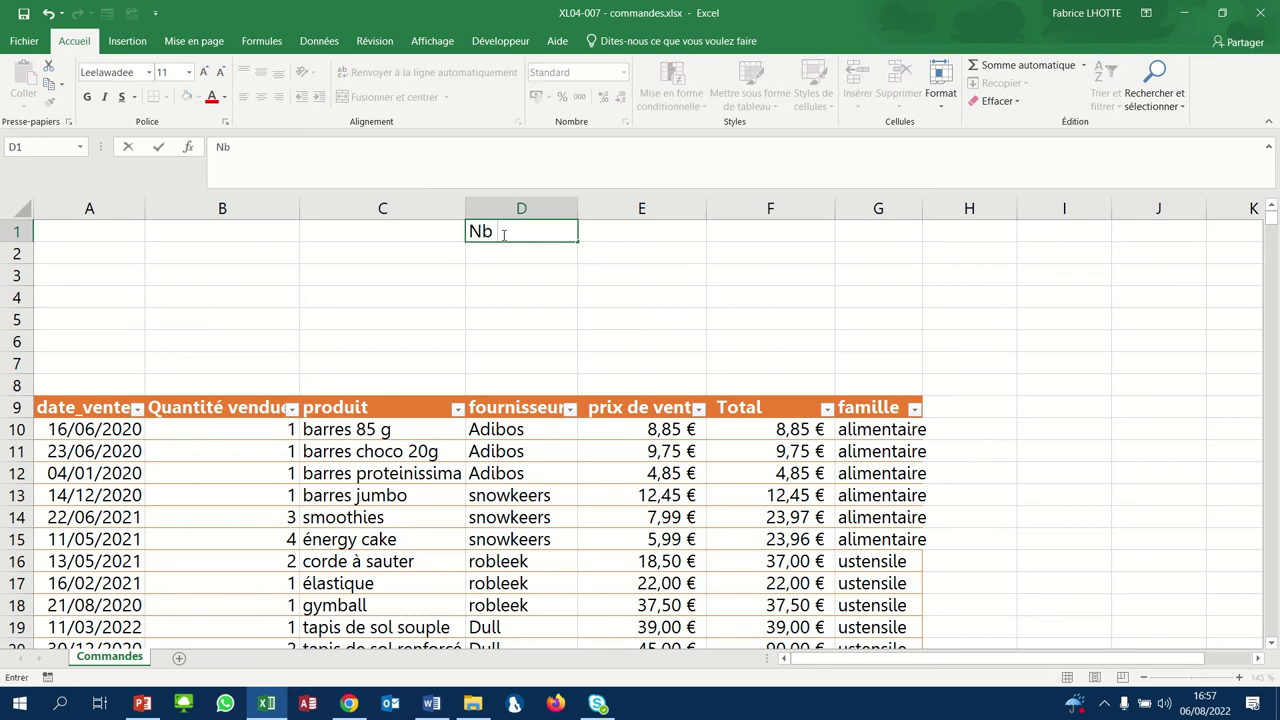
text( de comm)
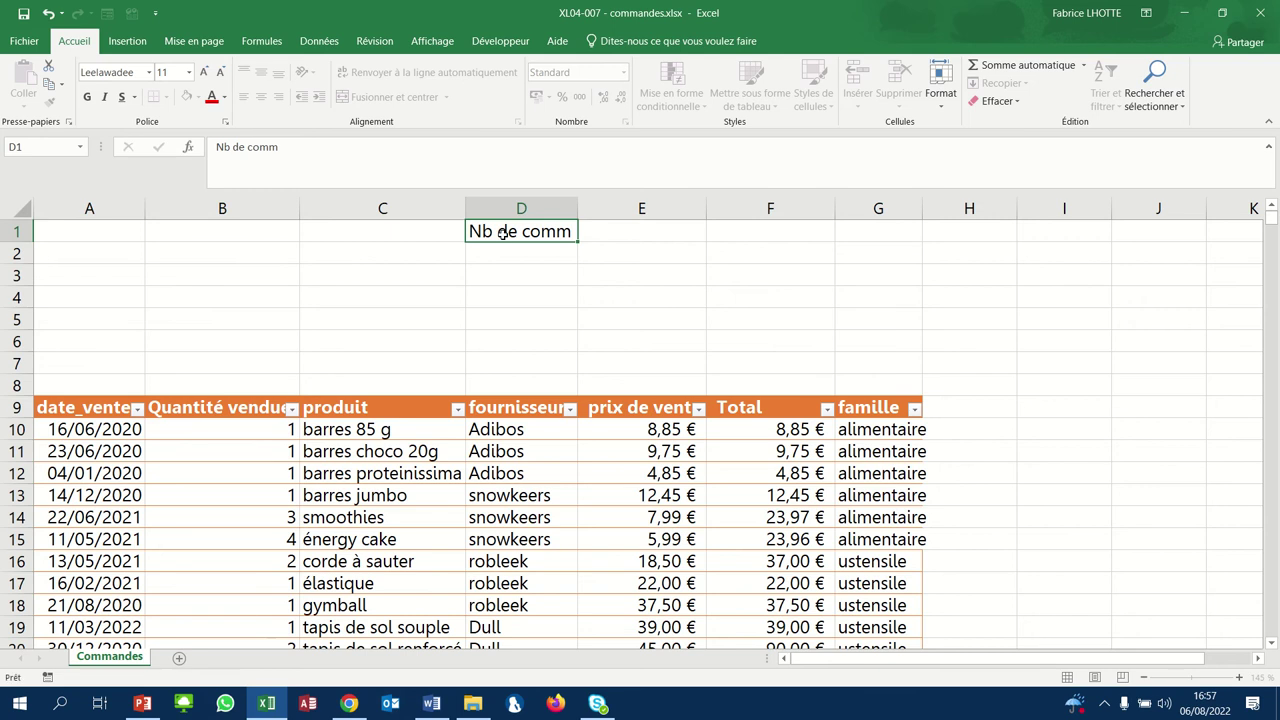
key(Return)
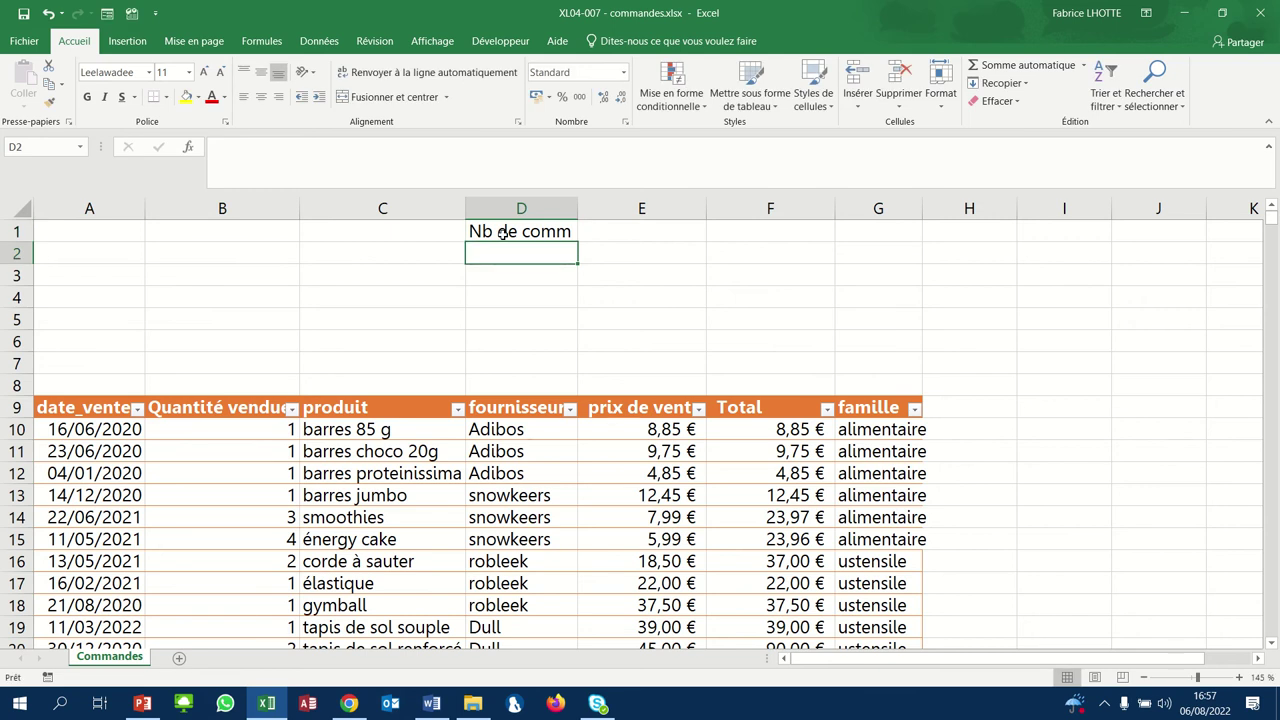
key(Right)
key(Up)
text(CA)
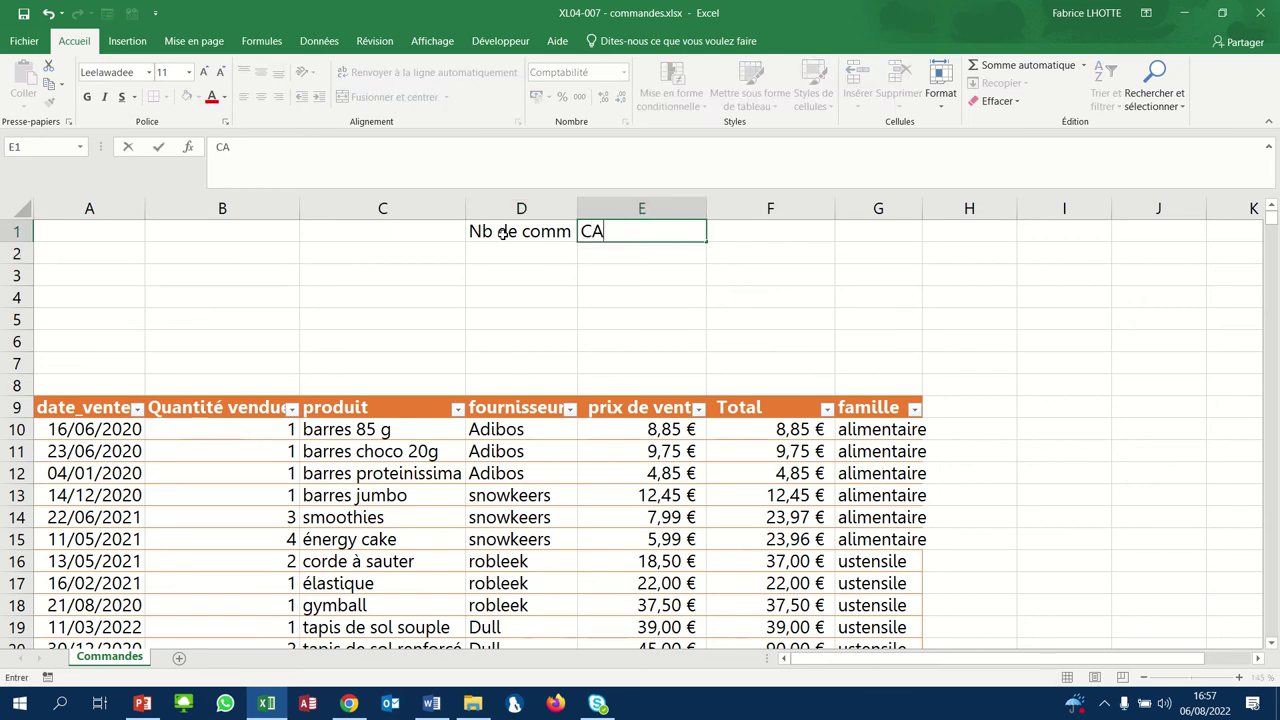
key(Return)
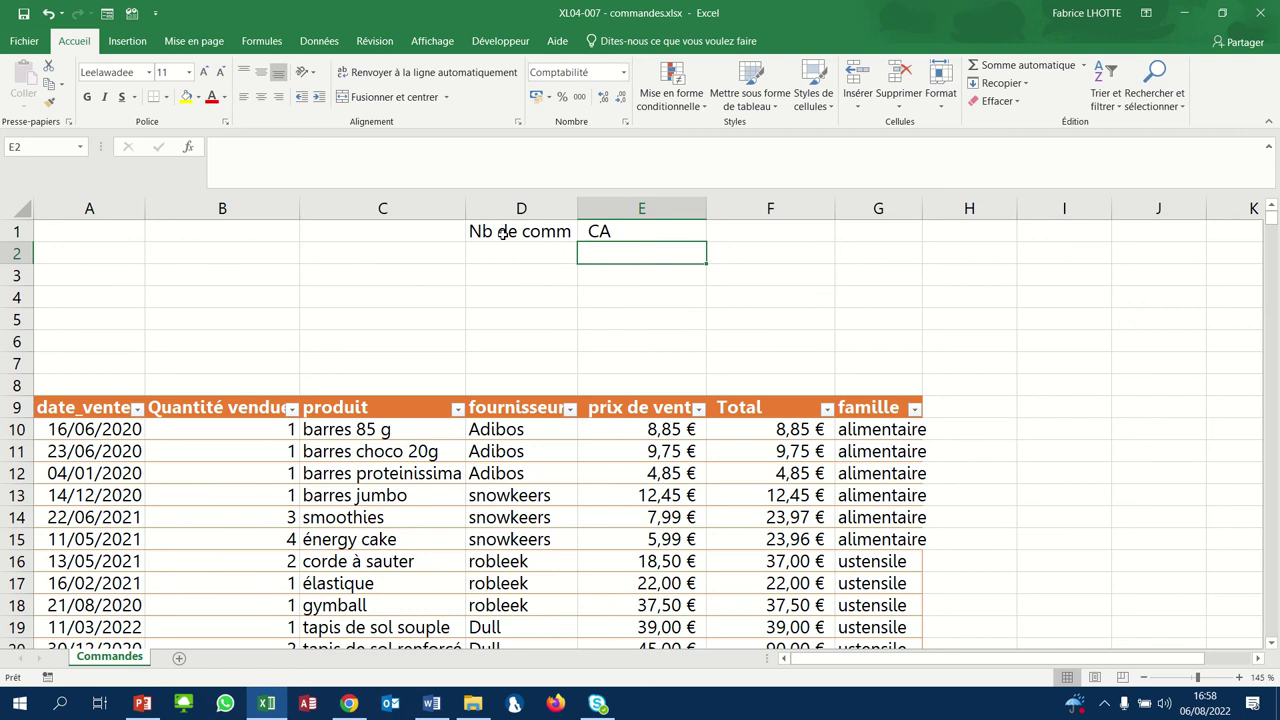
- Enter the labels Snowkeers in C2 and 'Adibos et Robleek' in C3
key(Left)
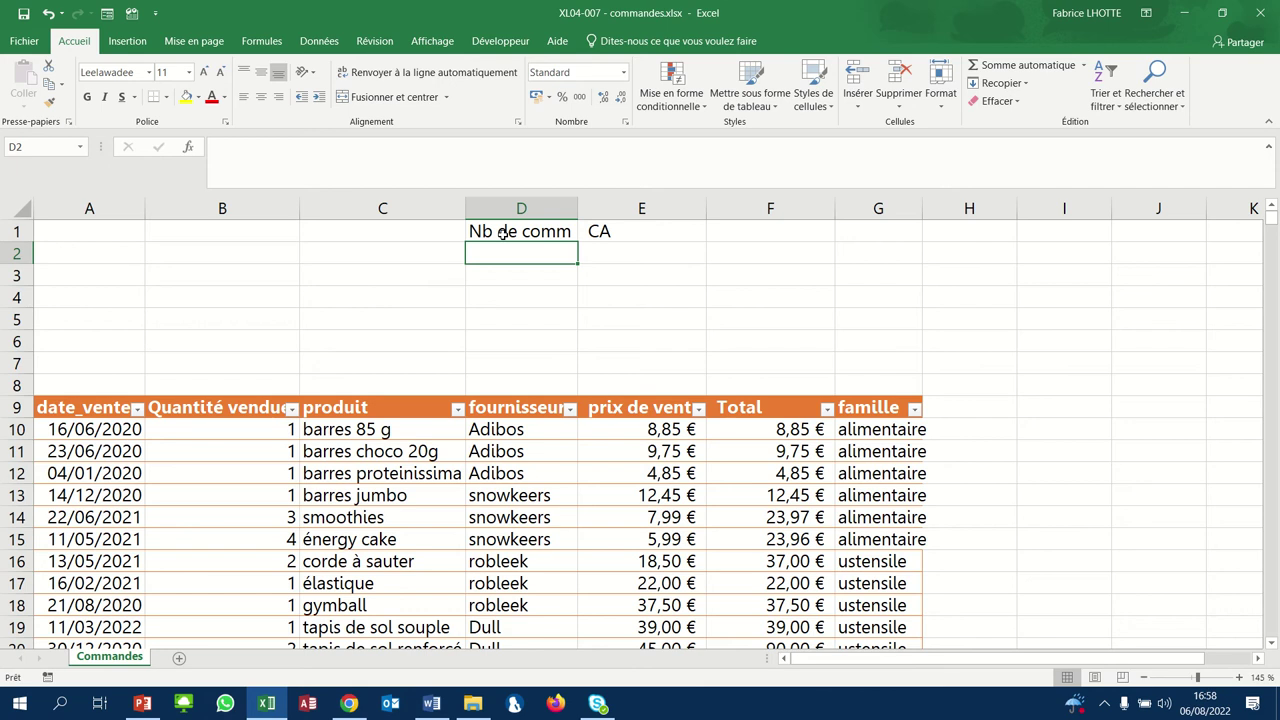
key(Left)
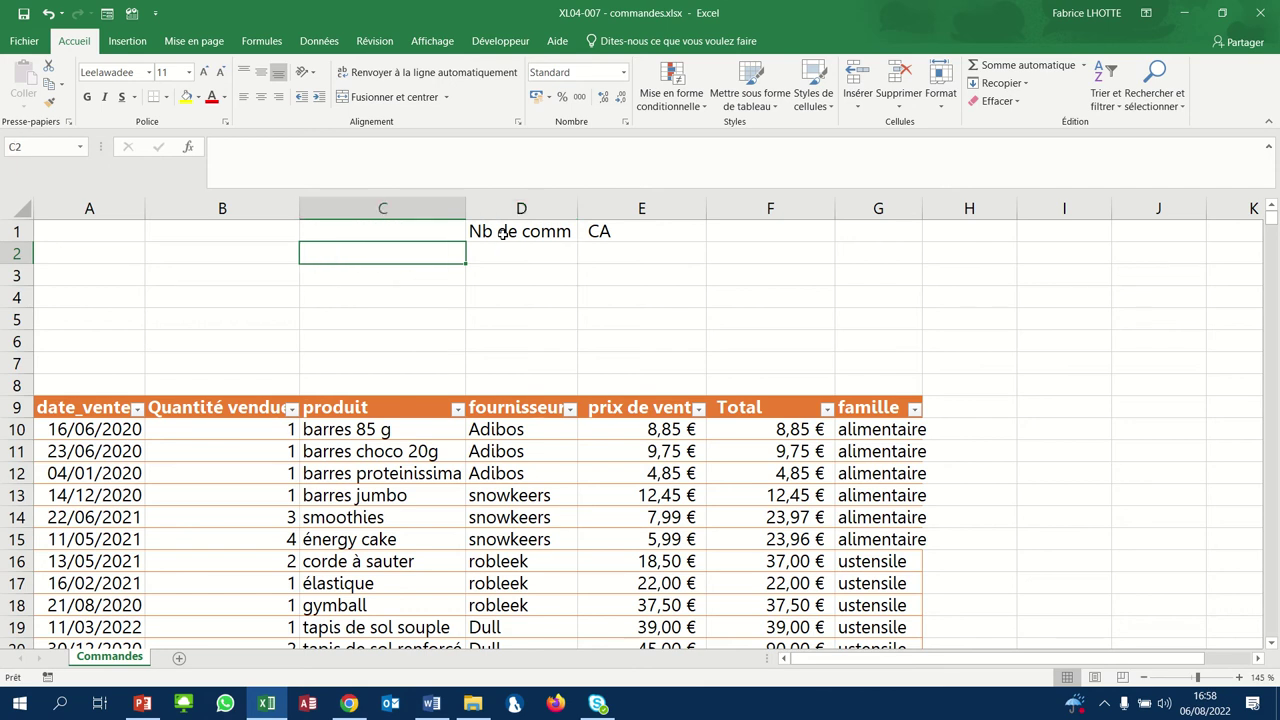
text(Snow)
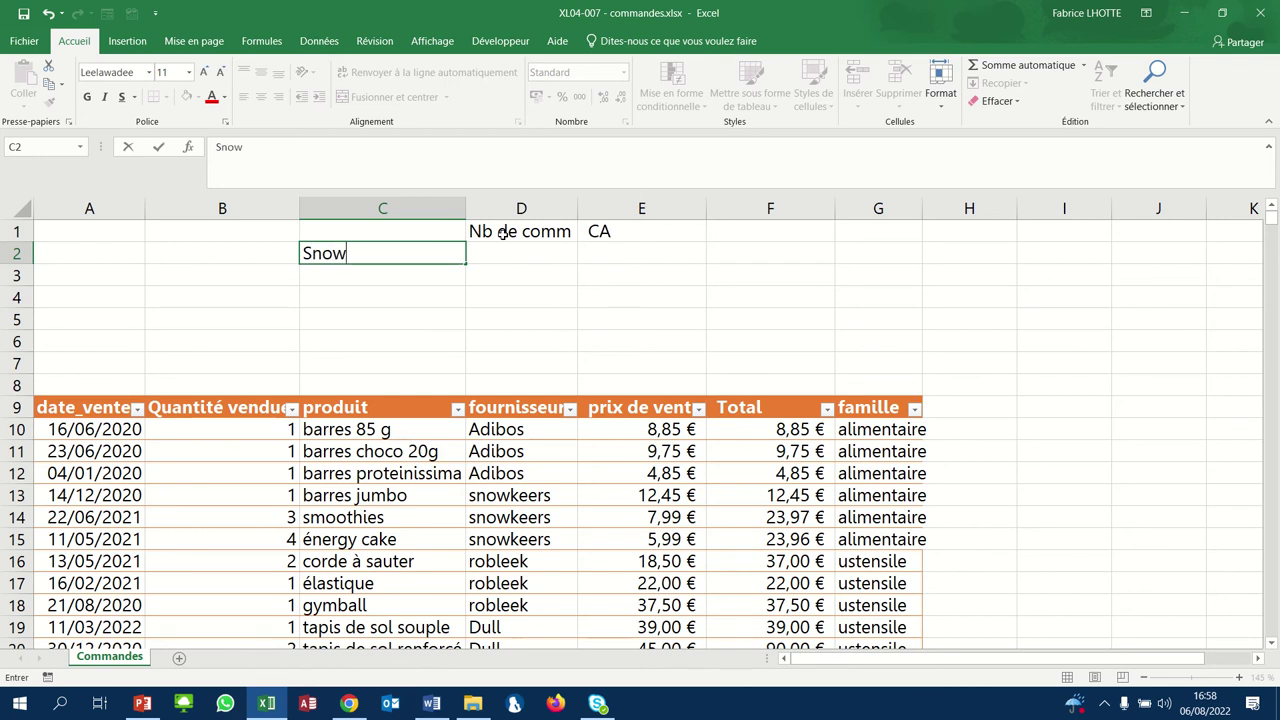
text(keers)
key(Return)
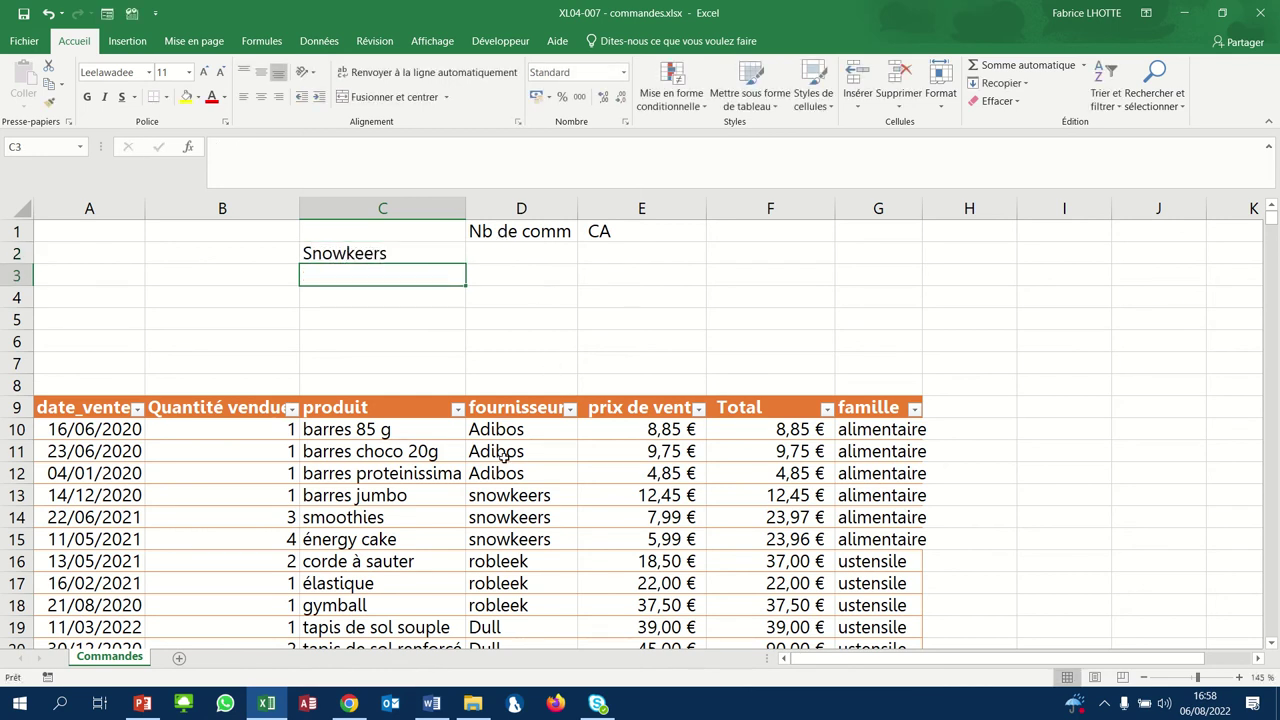
click(503, 494)
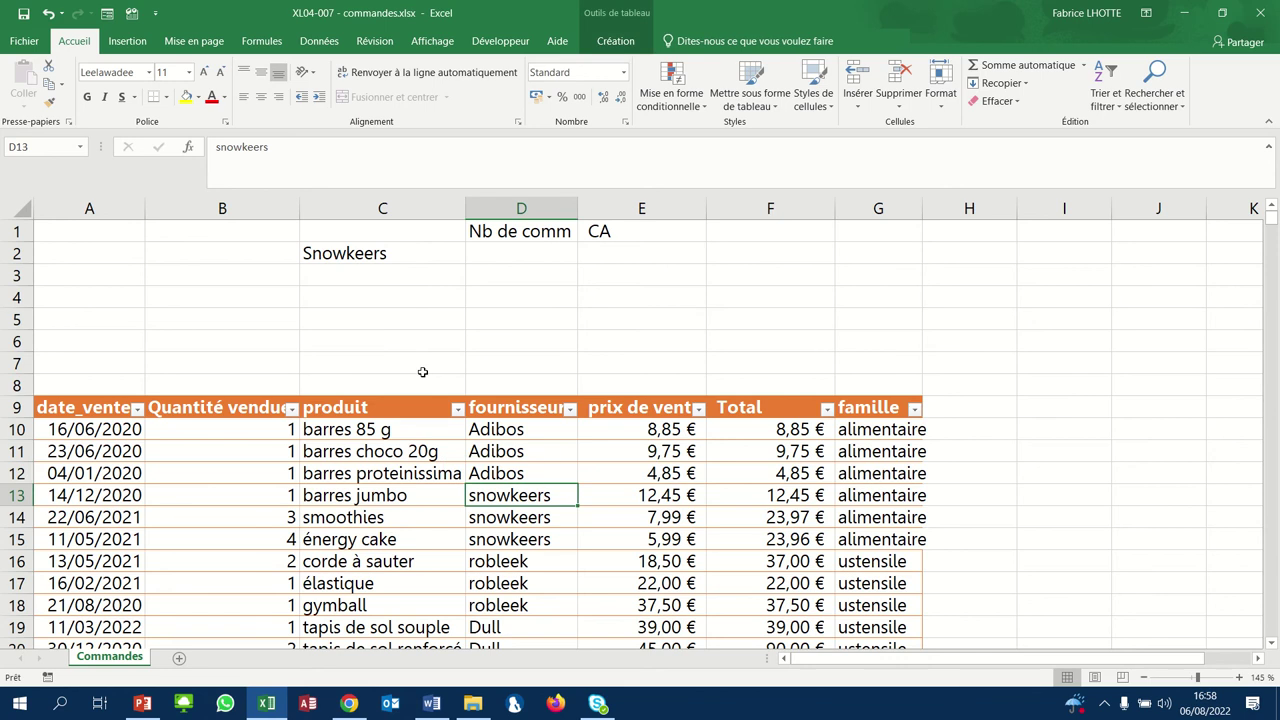
click(375, 277)
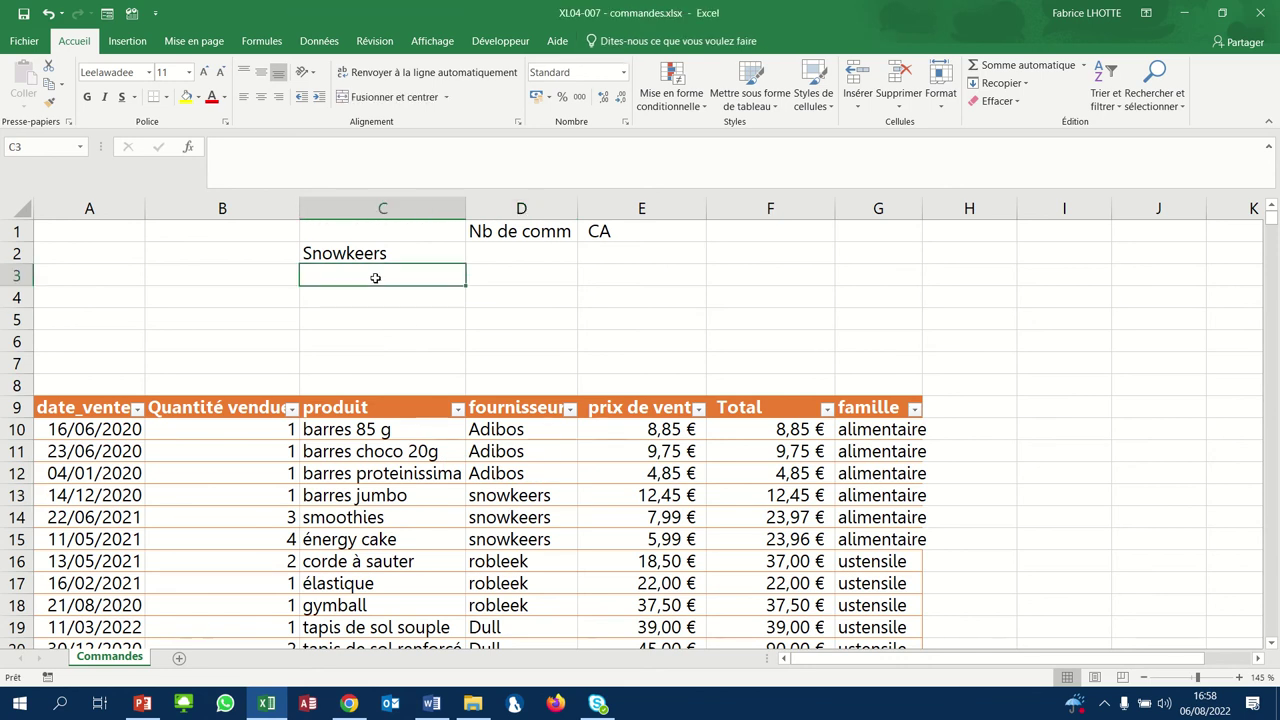
text(Adi)
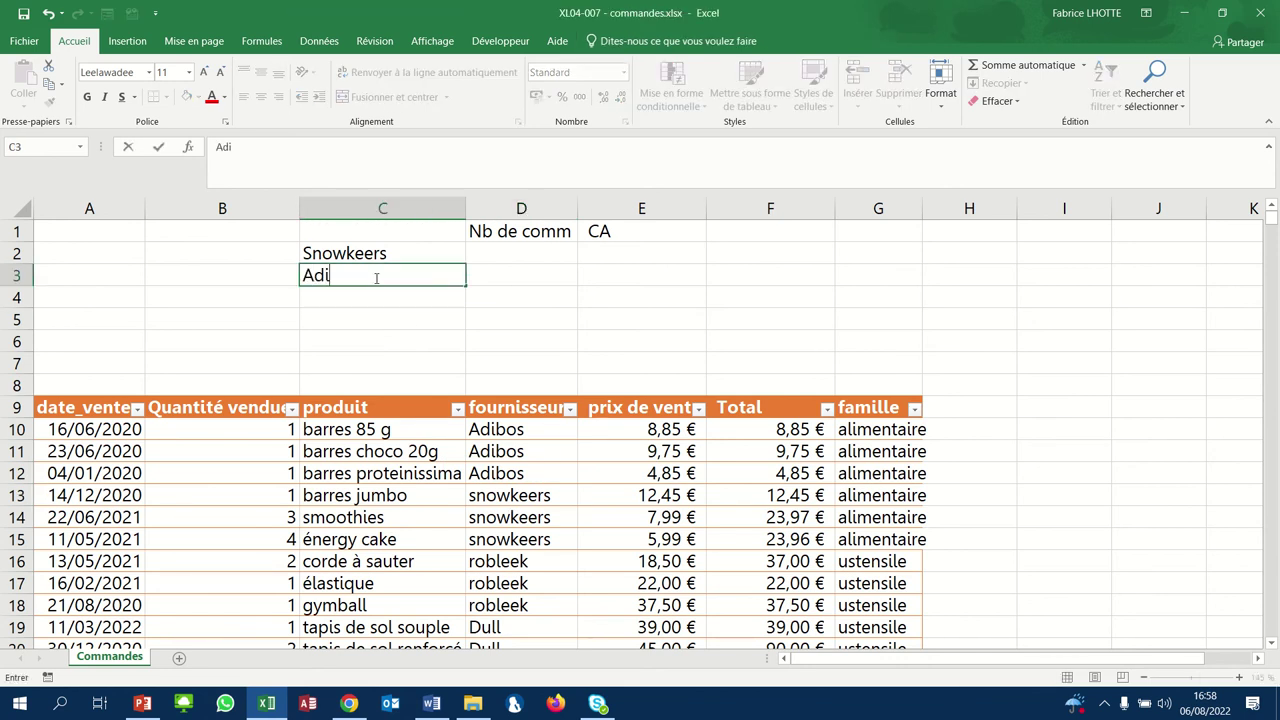
text(bos et)
text( Robl)
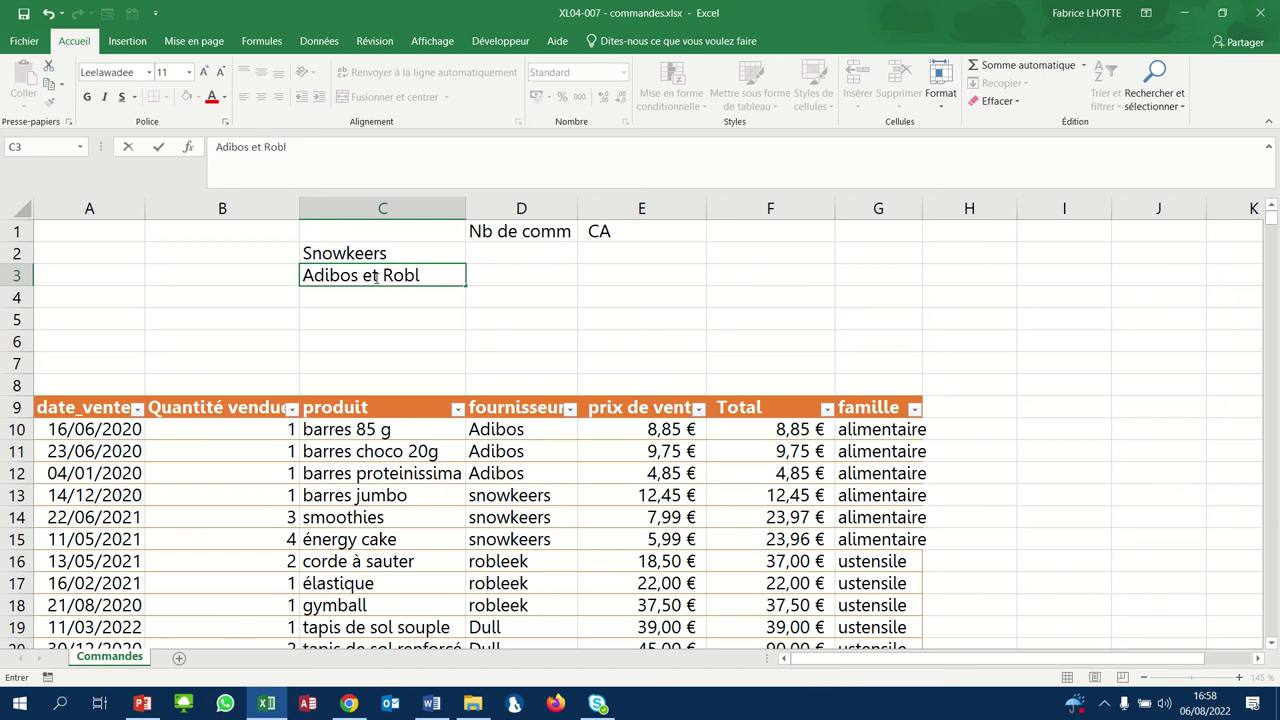
text(eek)
key(Return)
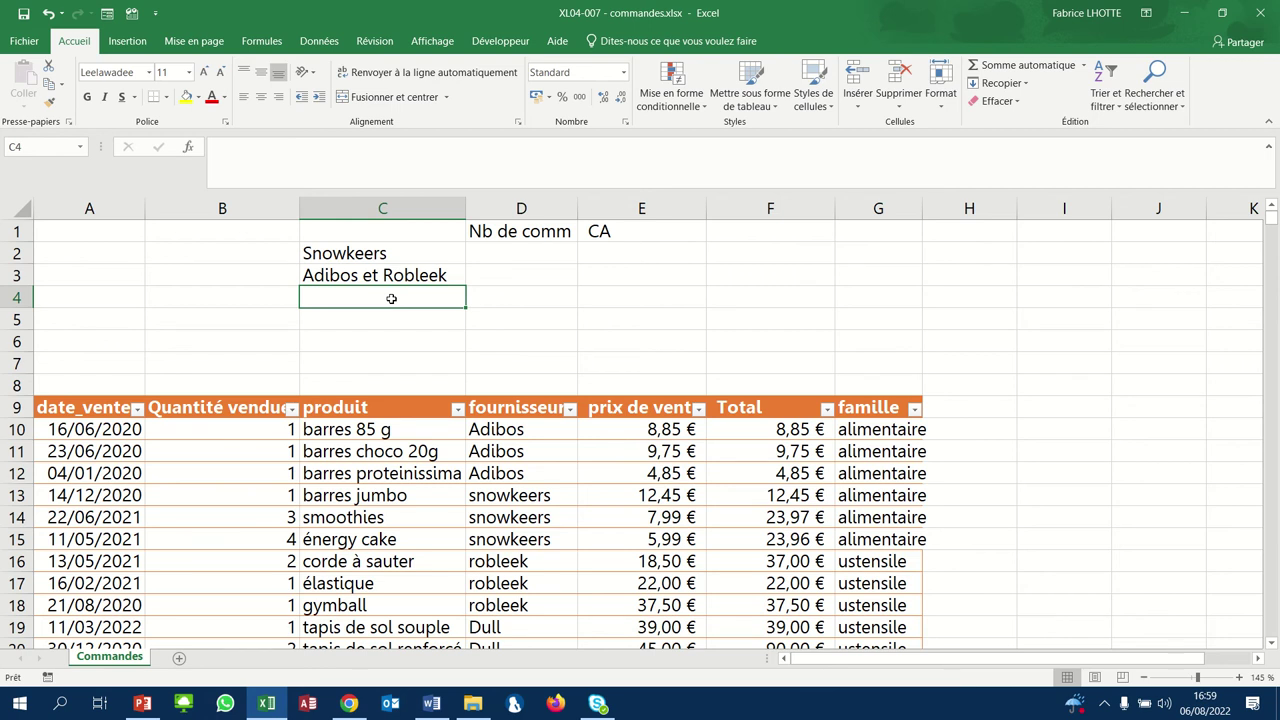
- Type four CA labels down column C, from 'CA barres de 85g Adibos…' to 'CA généré en 2021'
text(CA)
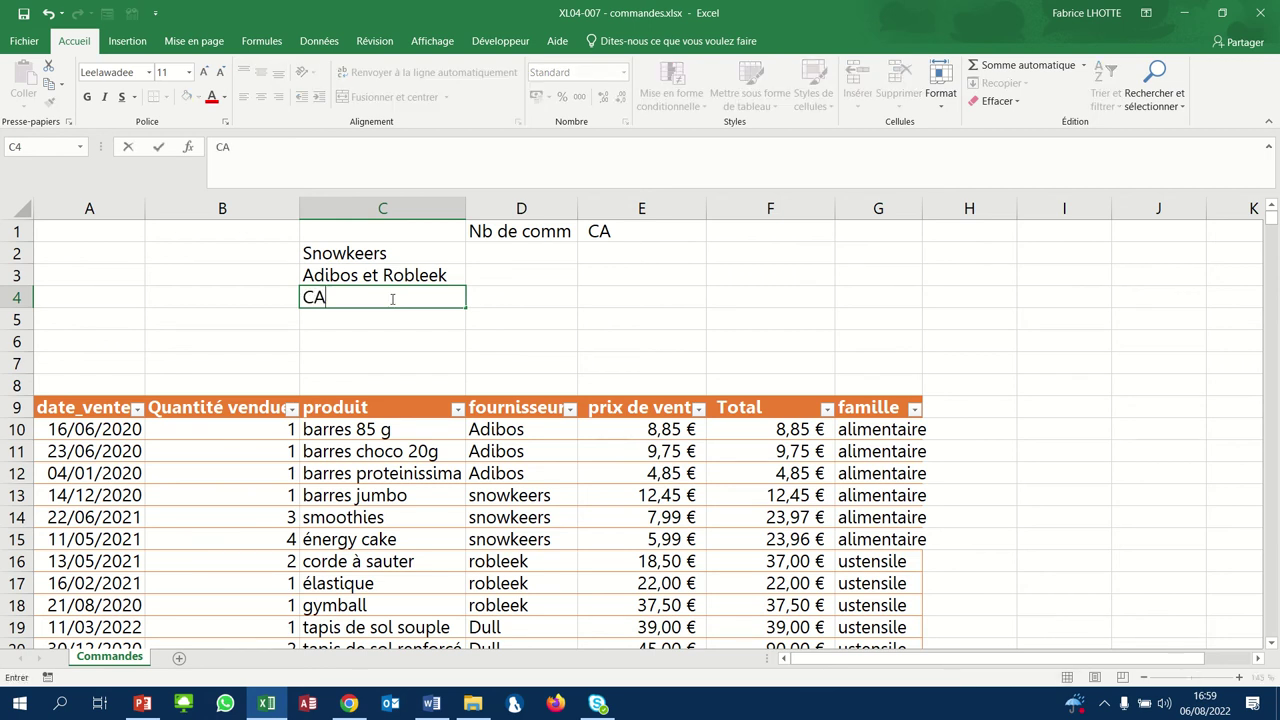
text( ba)
text(rres de 8)
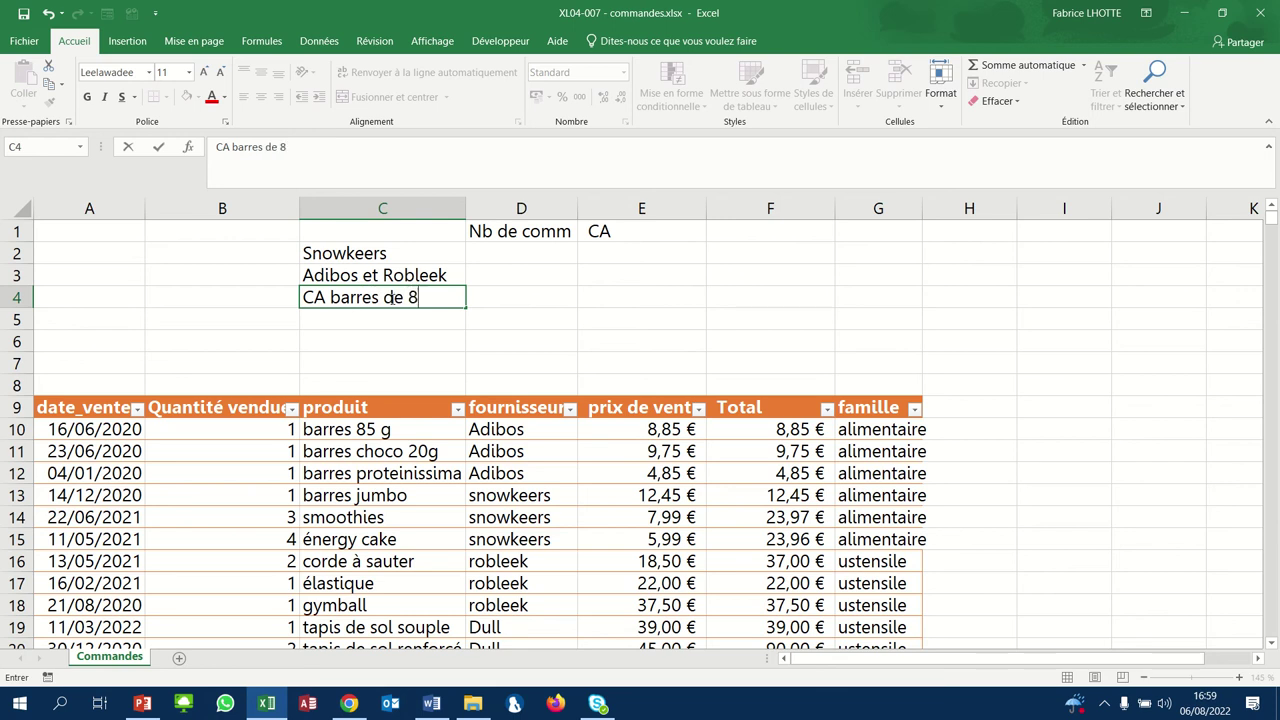
text(5g)
text( Adibos)
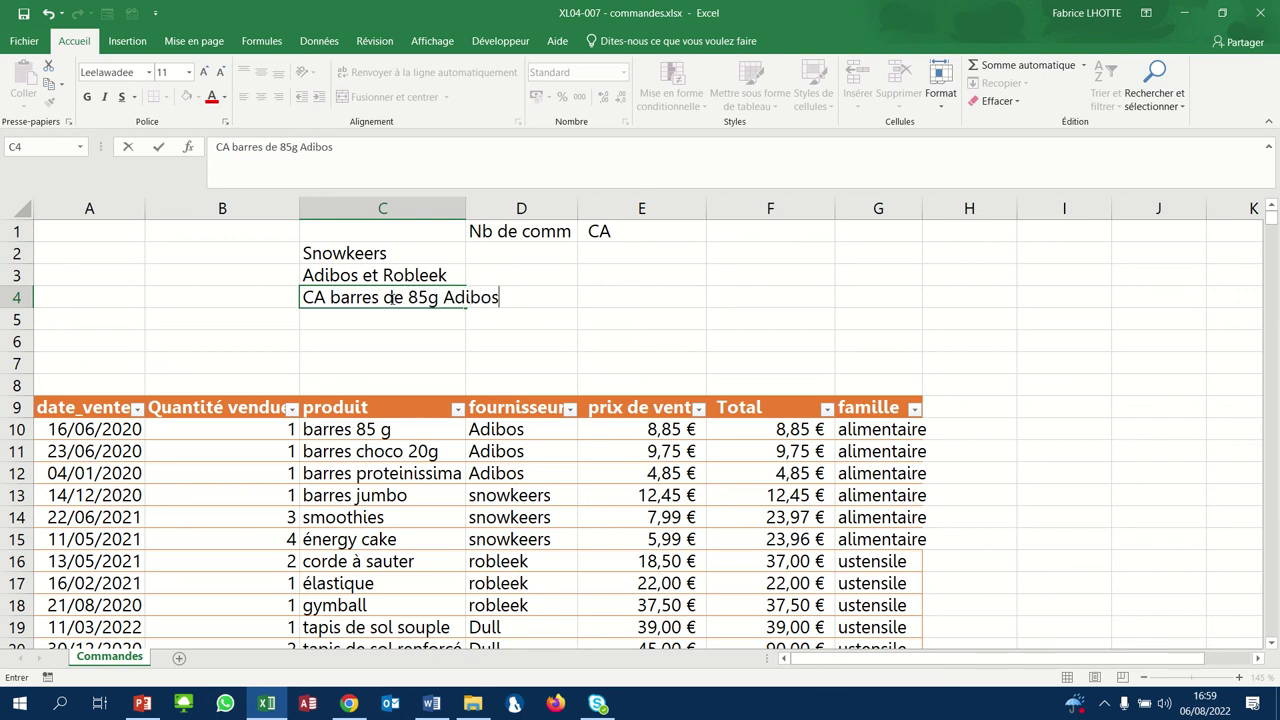
text( et)
text( ens)
text(emb)
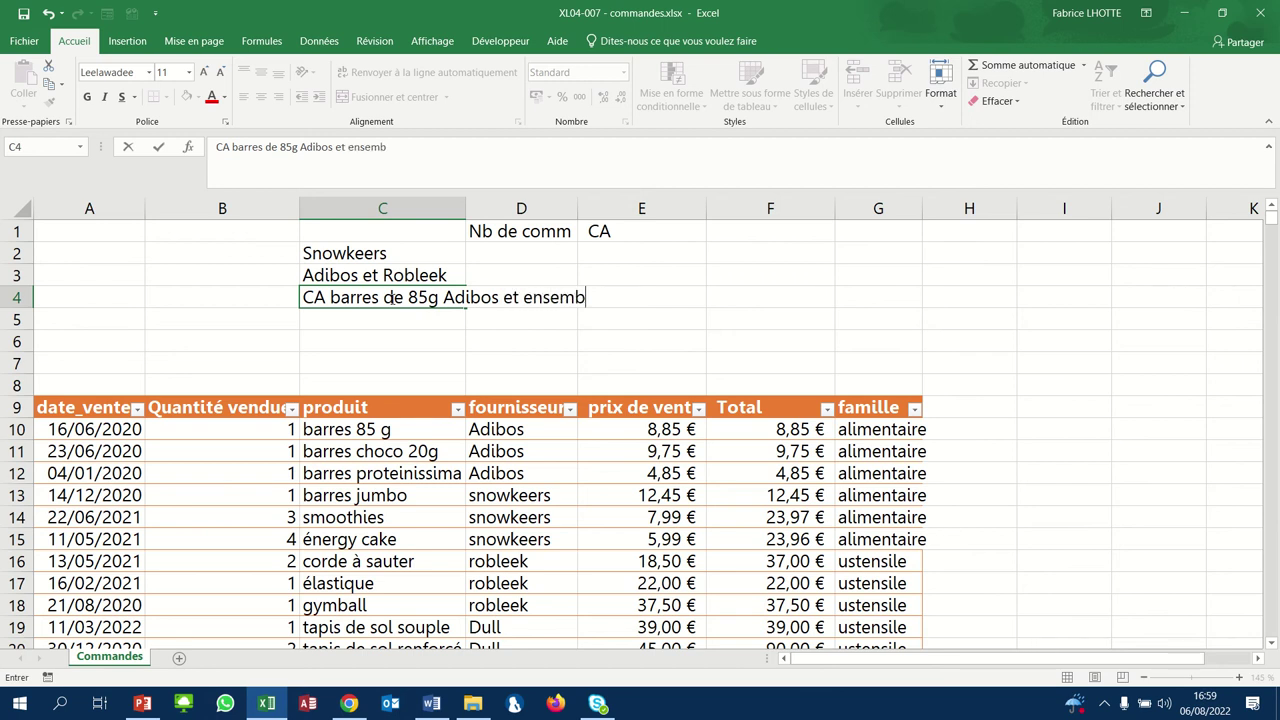
text(le de pdt)
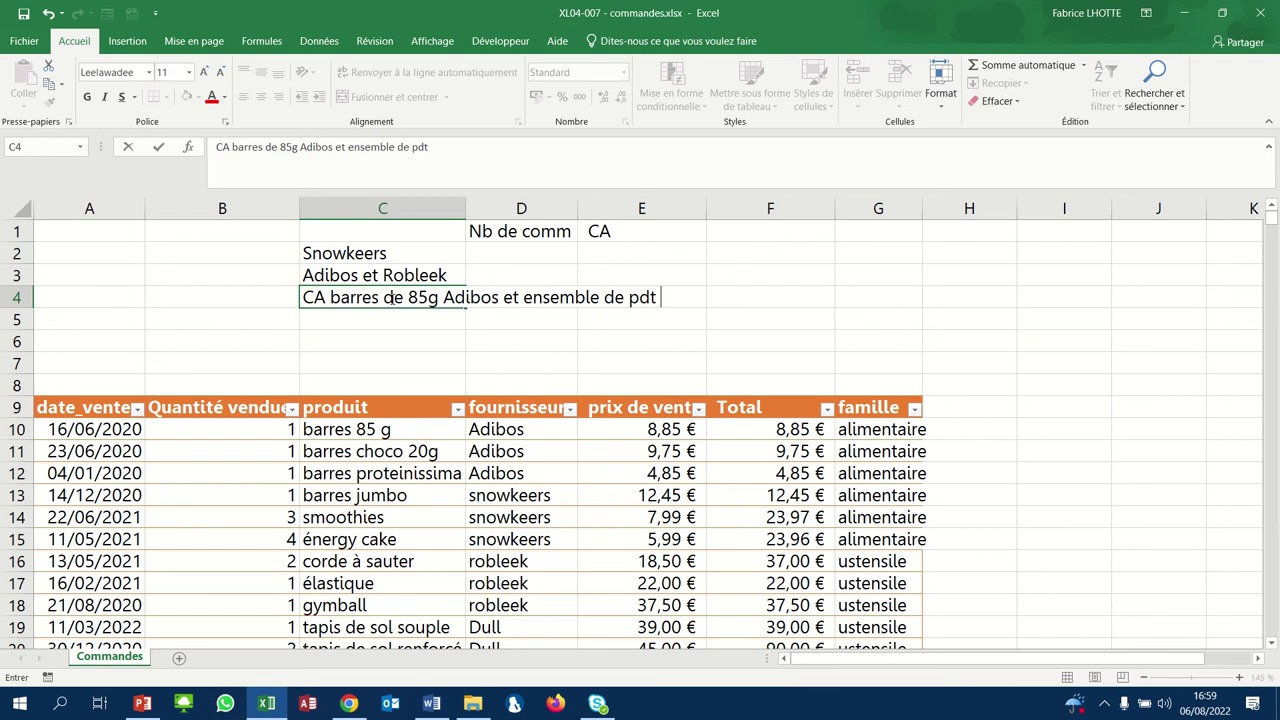
text( Snowkeer)
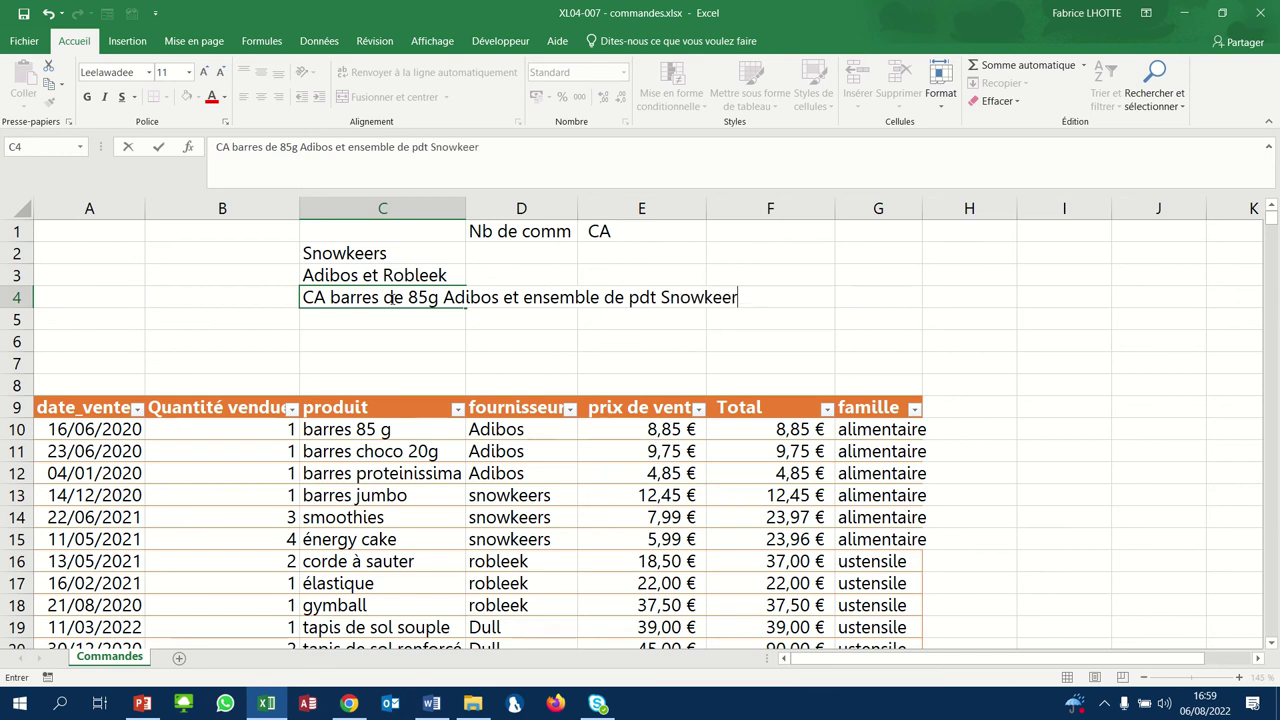
text(s)
key(Return)
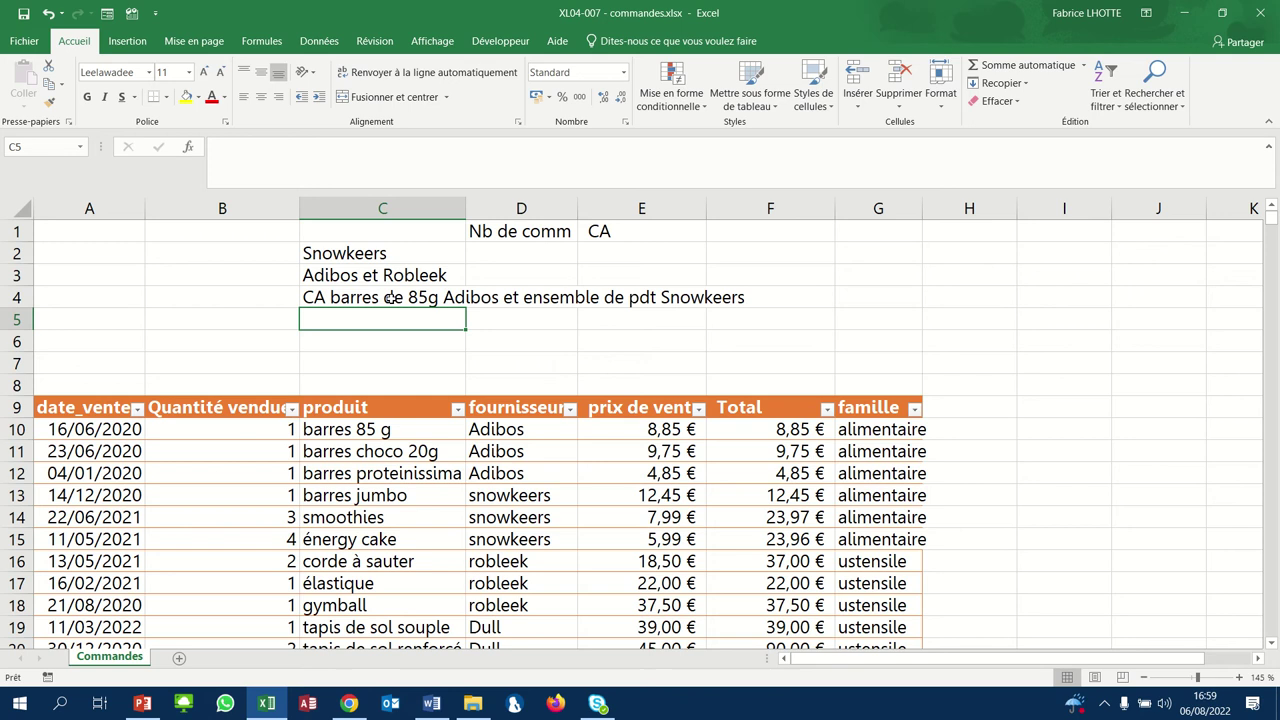
text(CA)
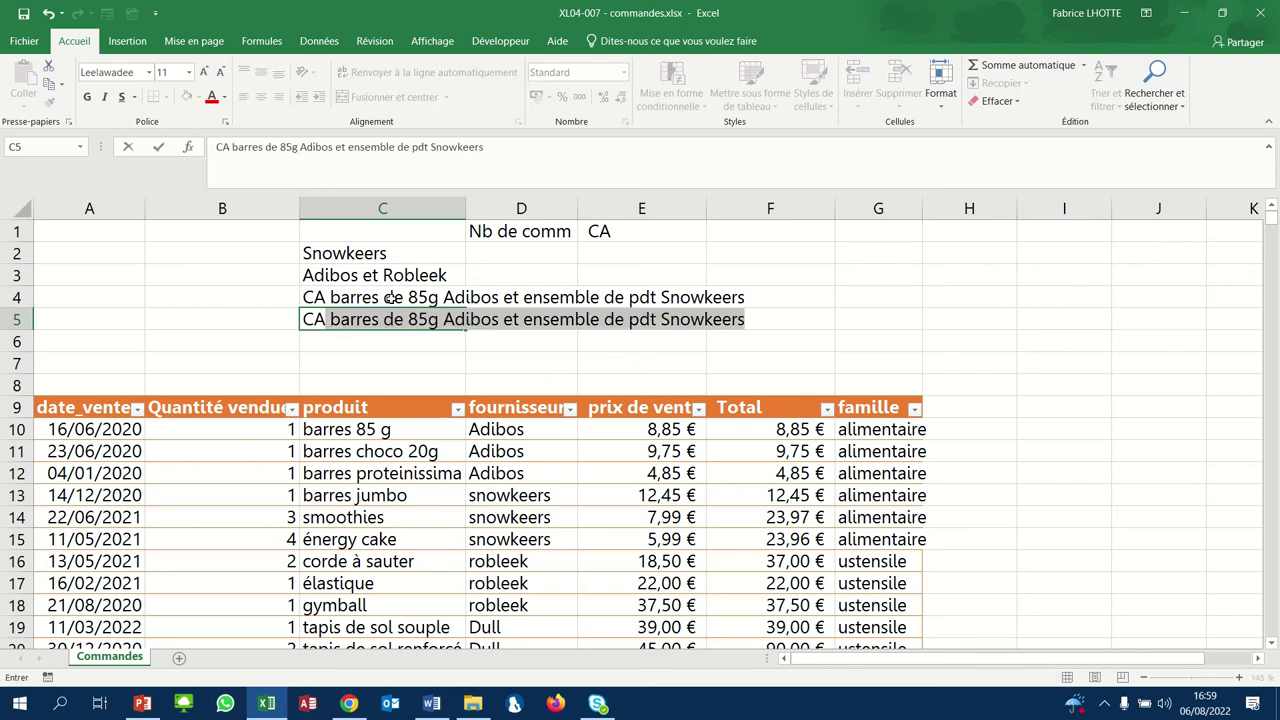
text( cumulé)
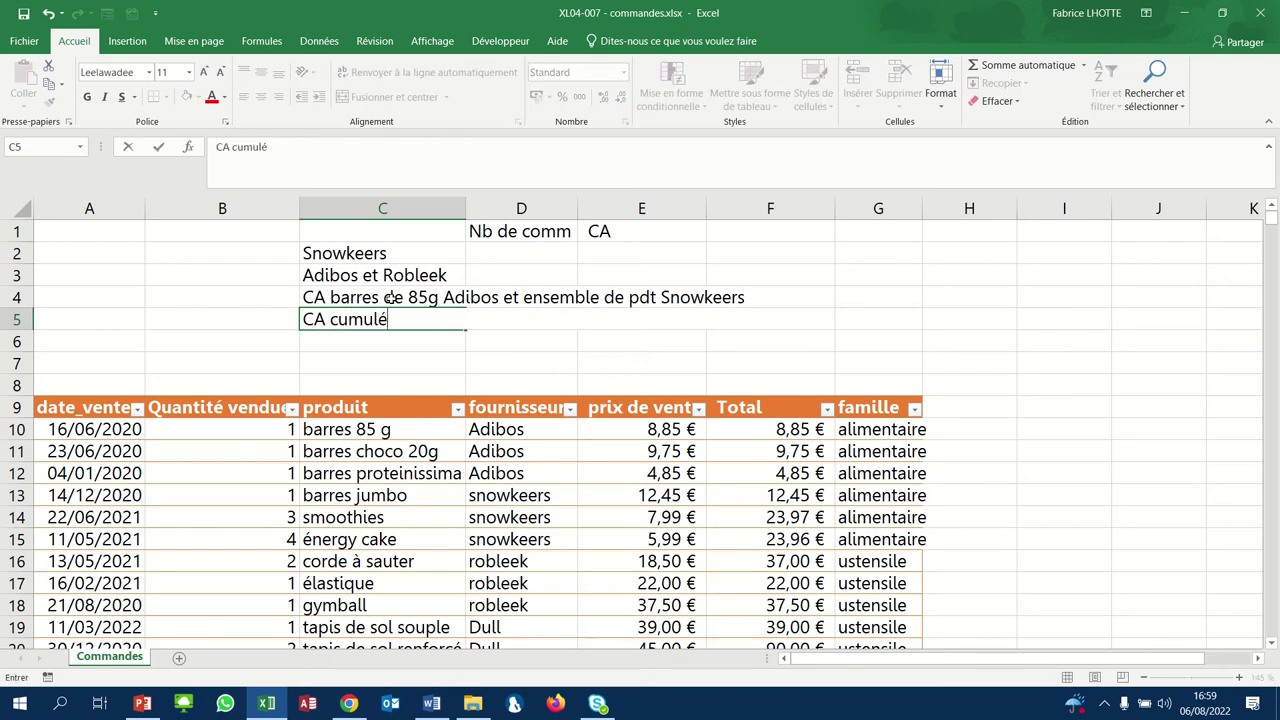
text( de la)
text( famille)
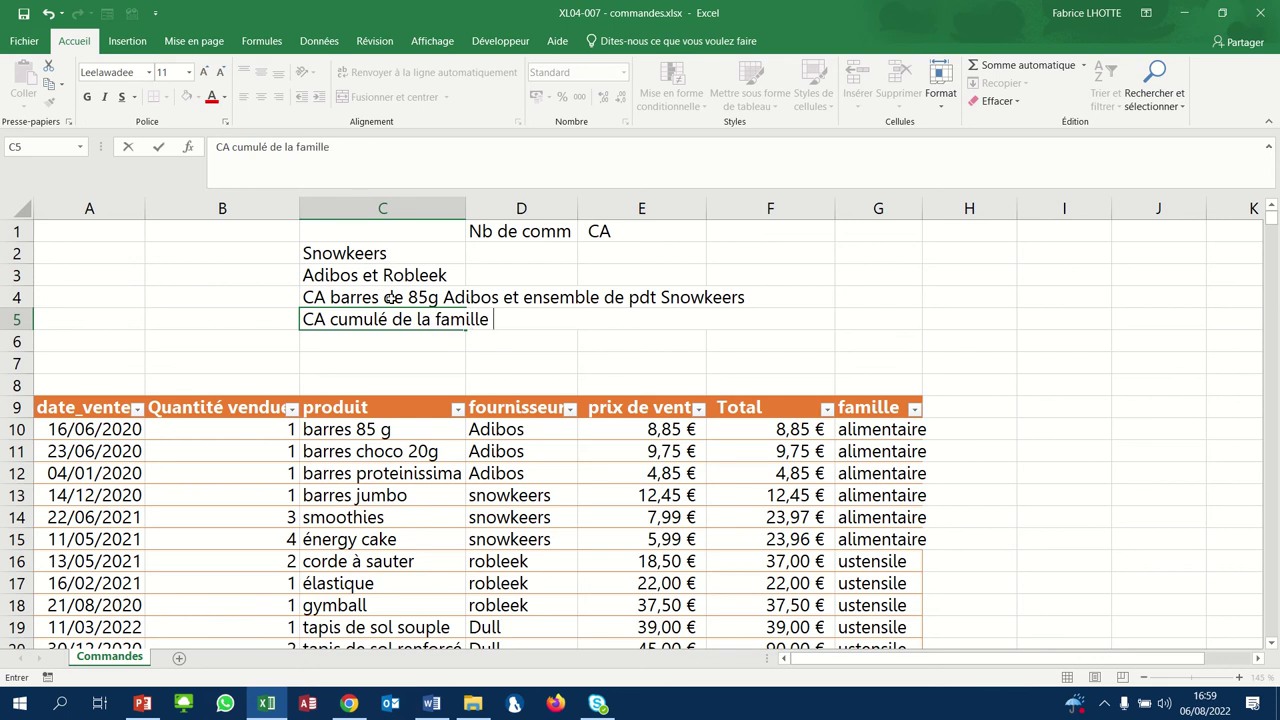
text( alimentaire)
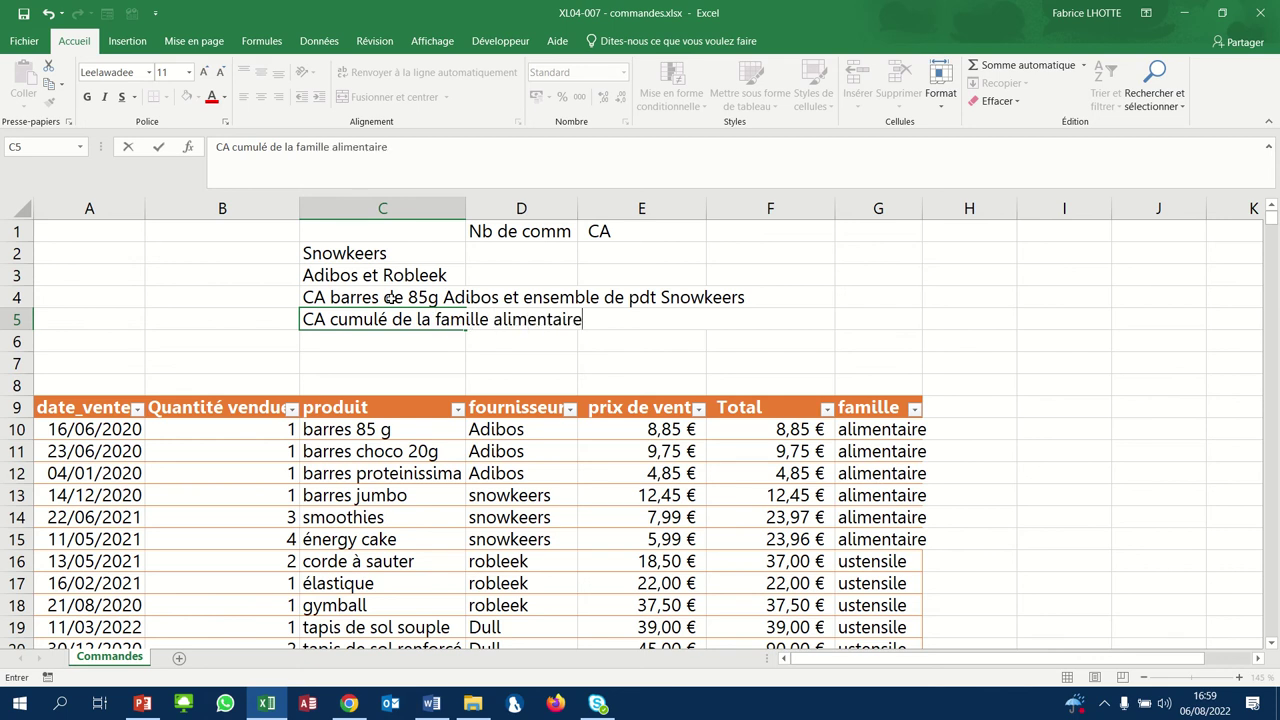
text( depuis)
text( 2021)
key(Return)
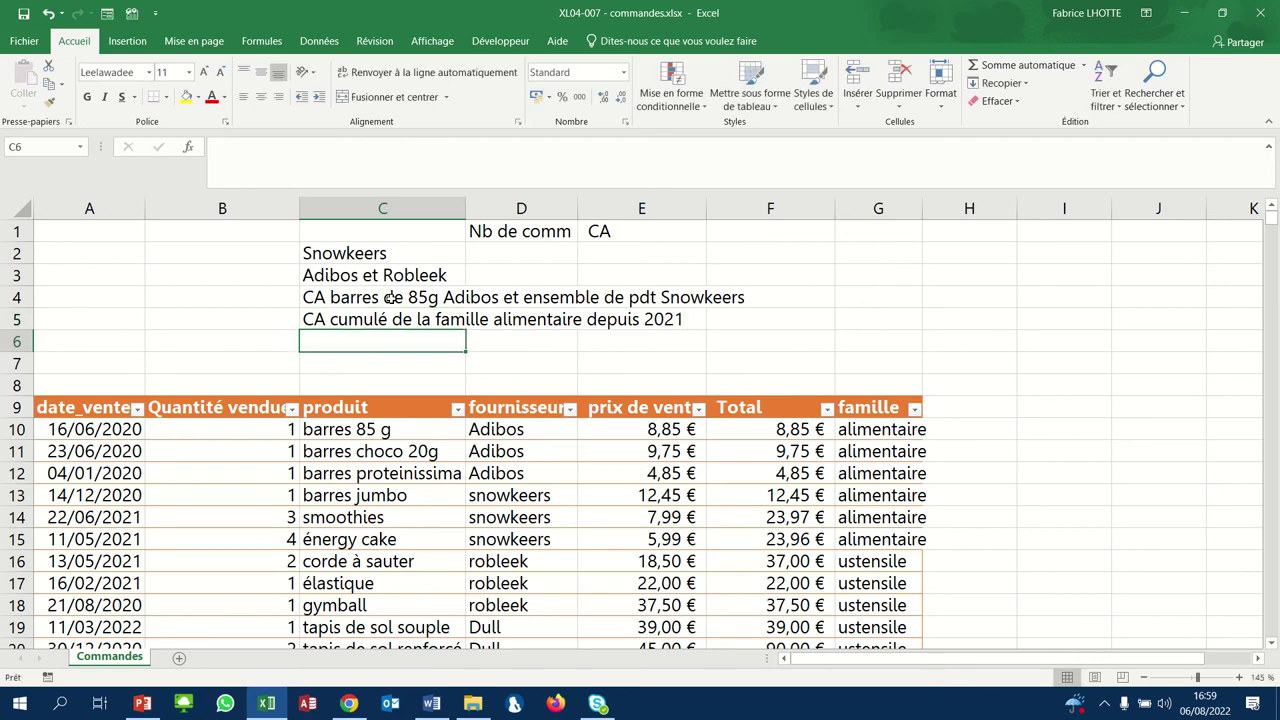
text(CA g)
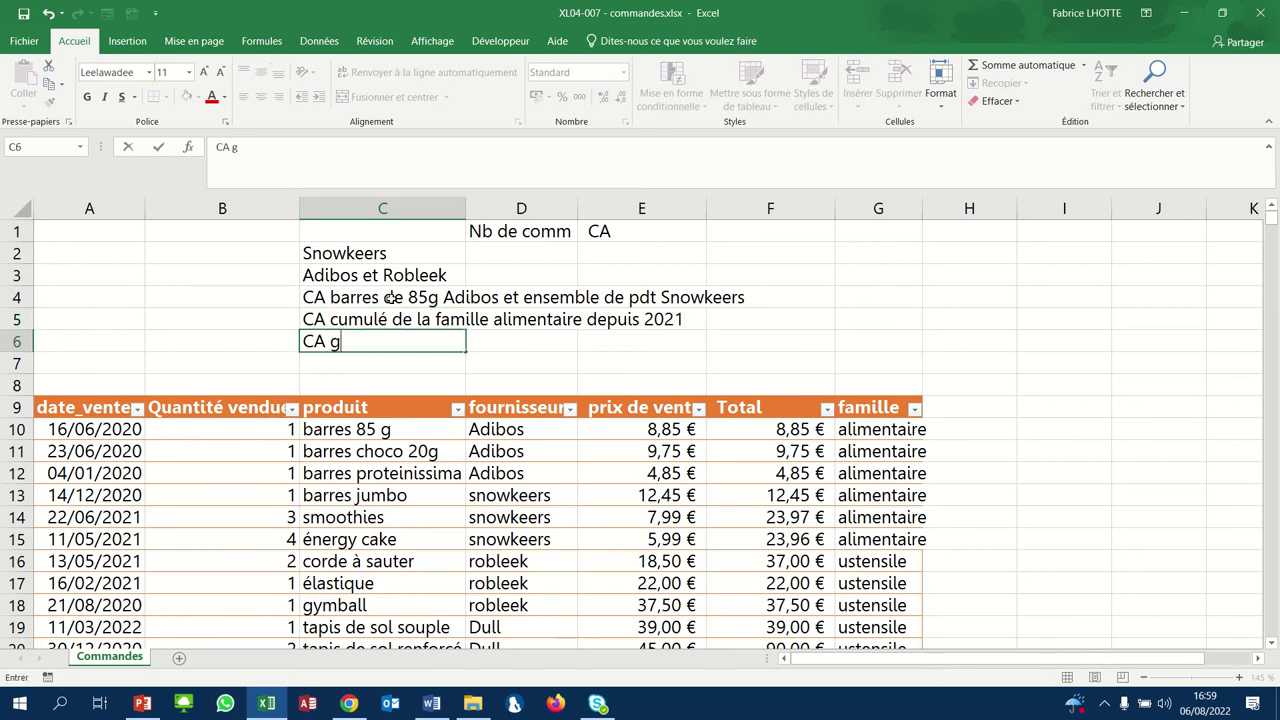
text(lobal)
text( sans les)
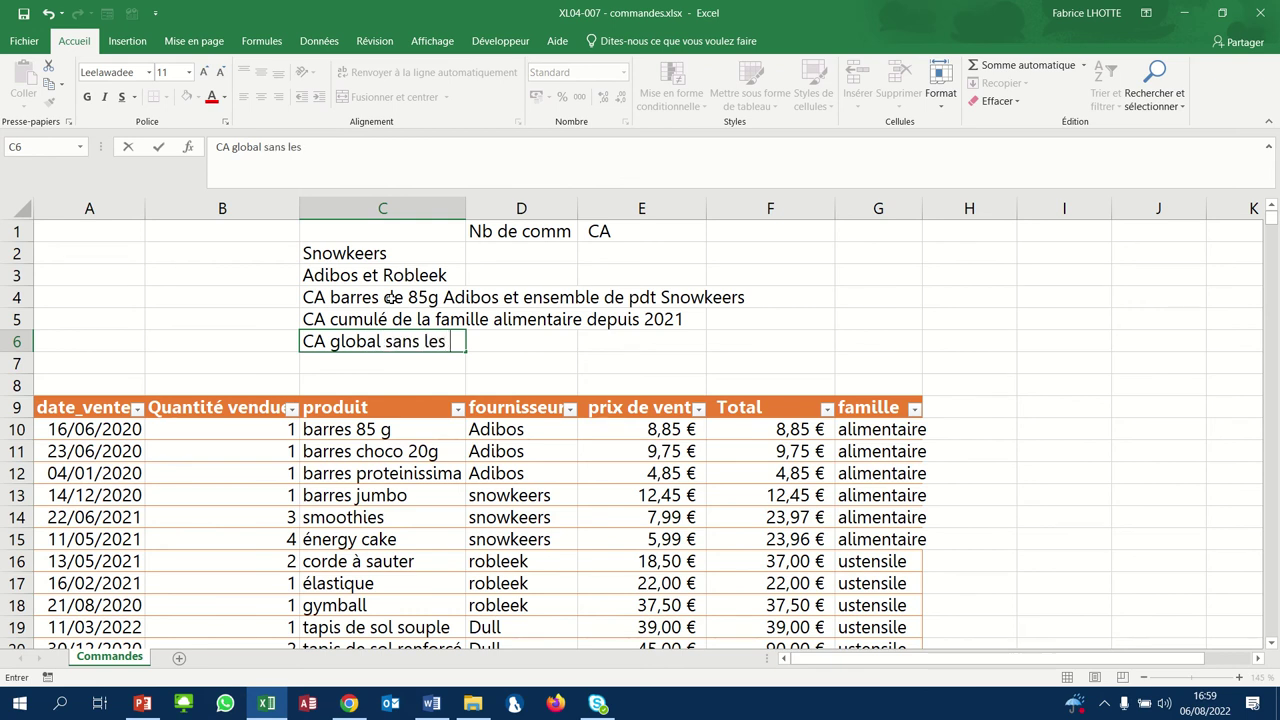
text( uste)
text(nsiles)
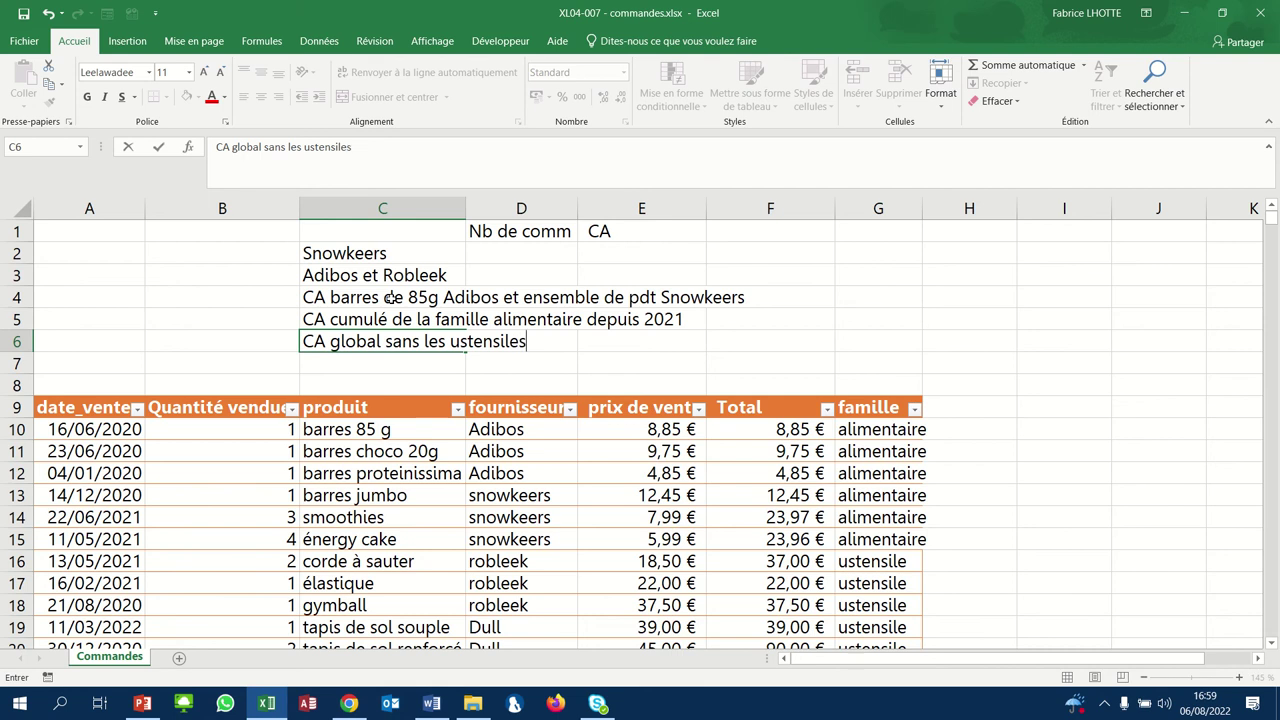
key(Return)
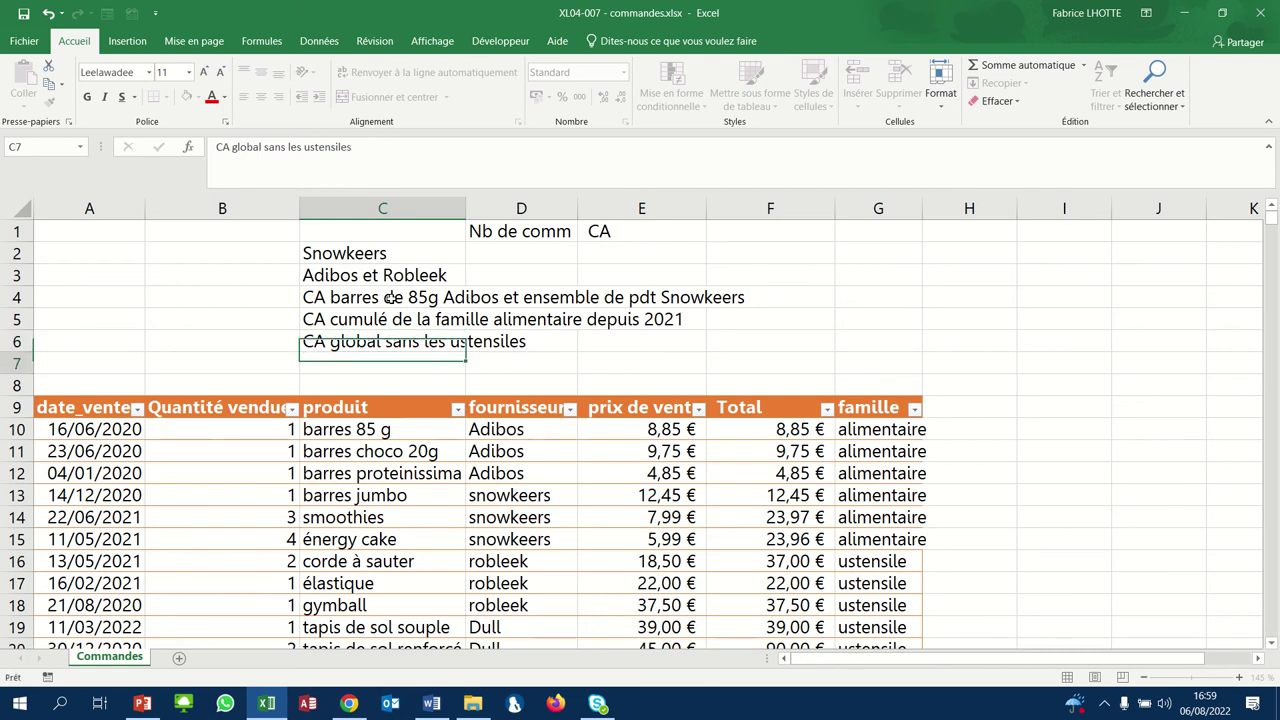
text(CA)
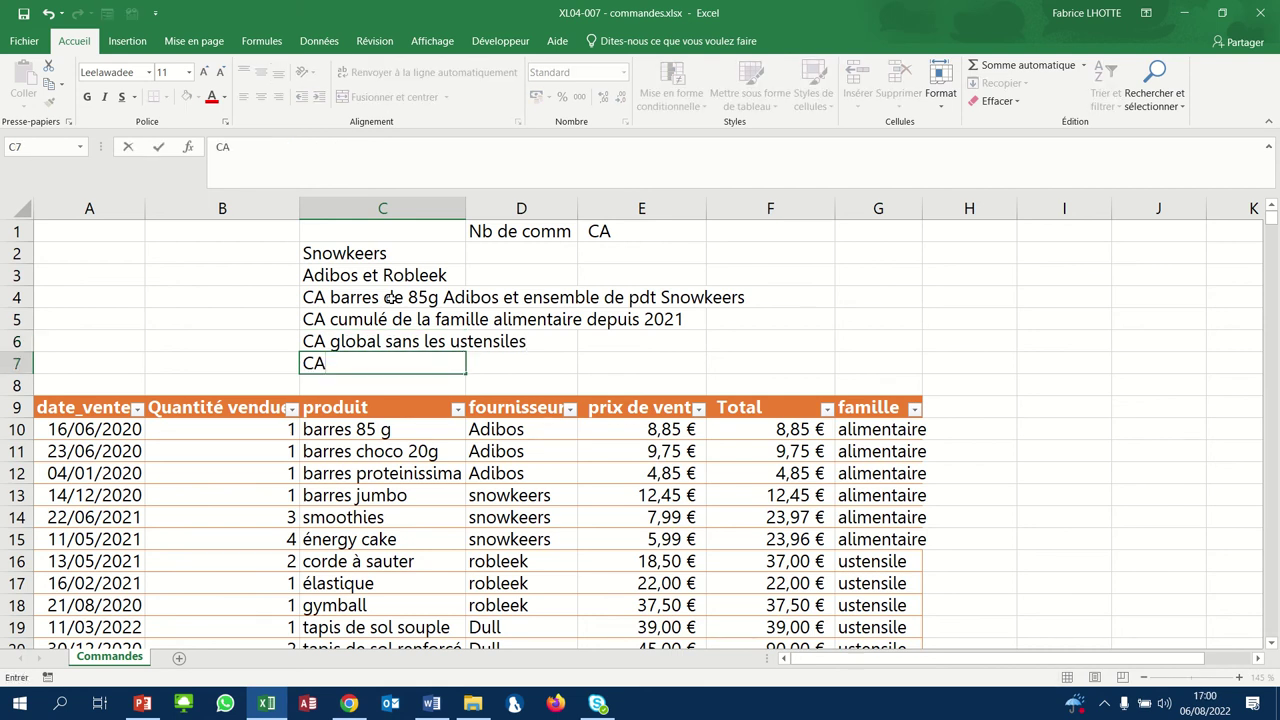
text( gén)
text(éré en )
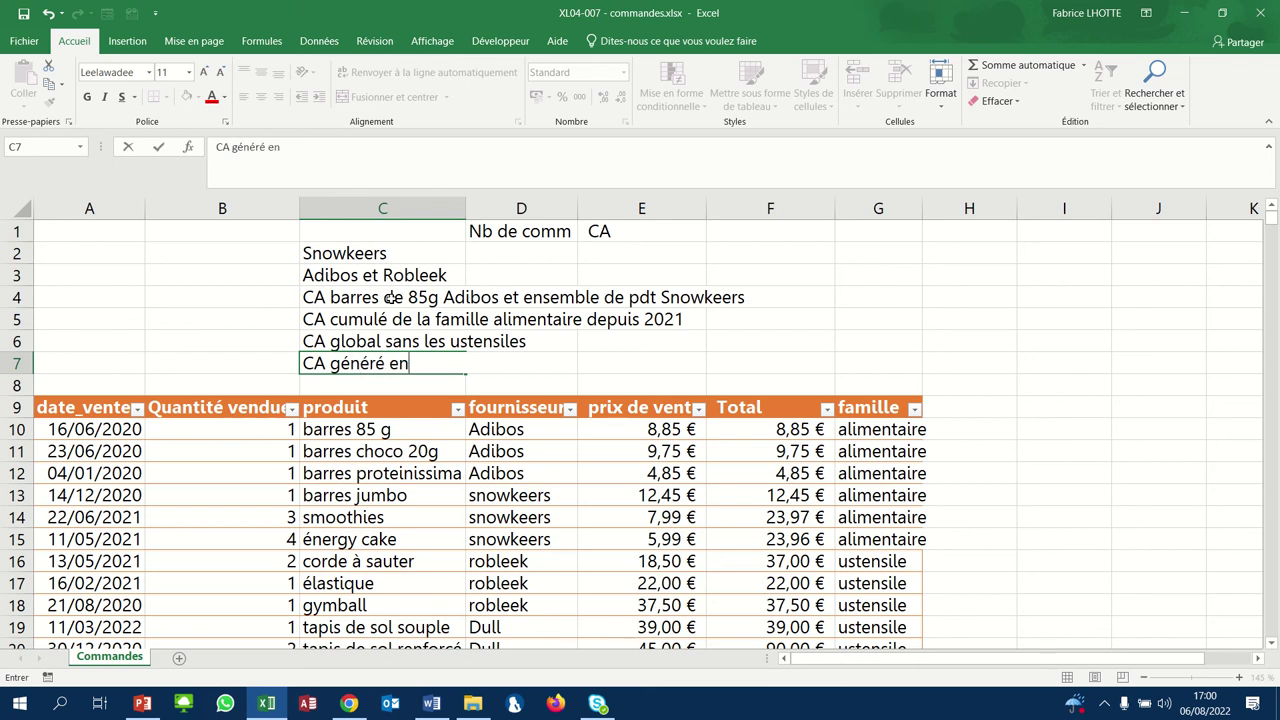
text(20)
text(21)
- Right-align the row labels in C2:C7
click(317, 256)
drag(317, 256, 318, 360)
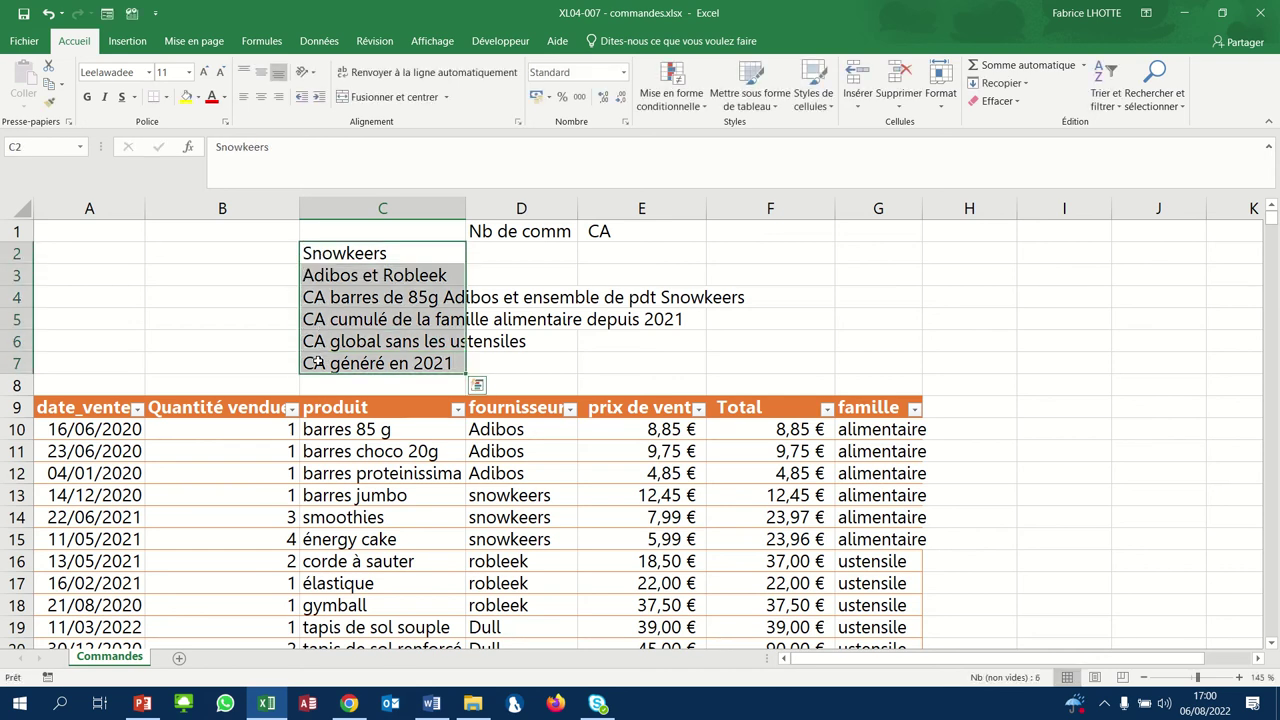
click(278, 97)
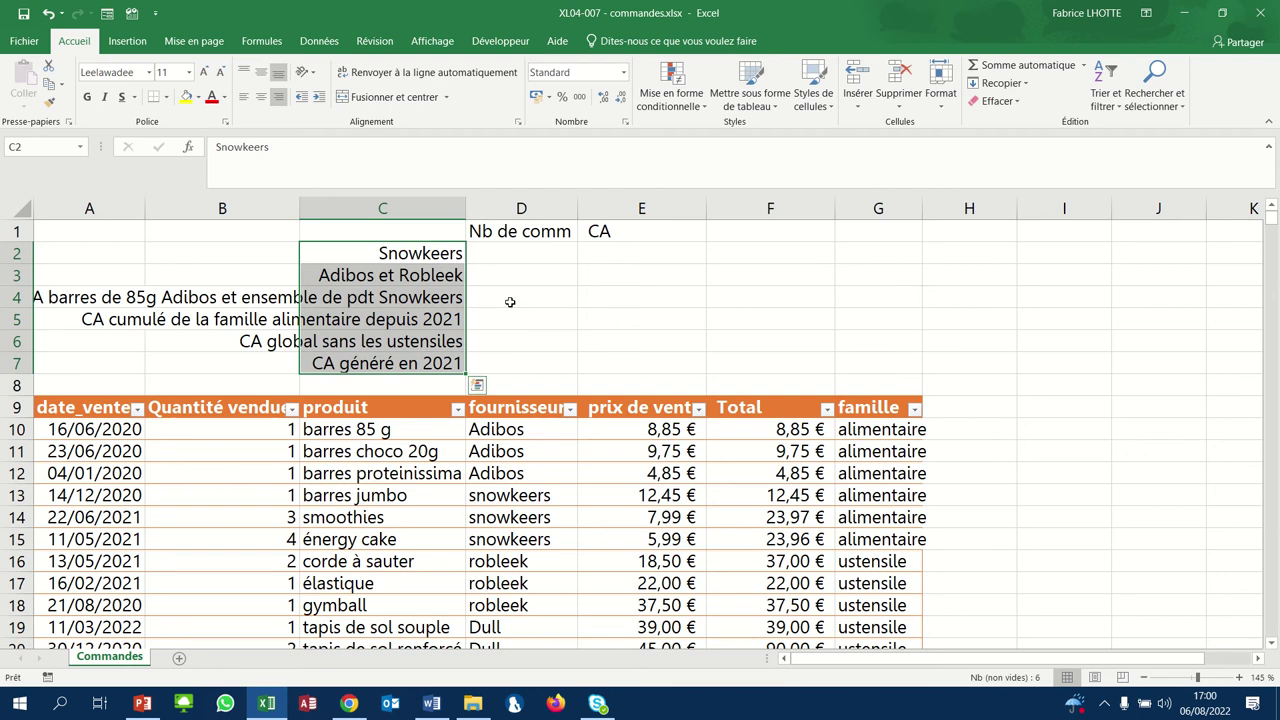
drag(510, 302, 507, 358)
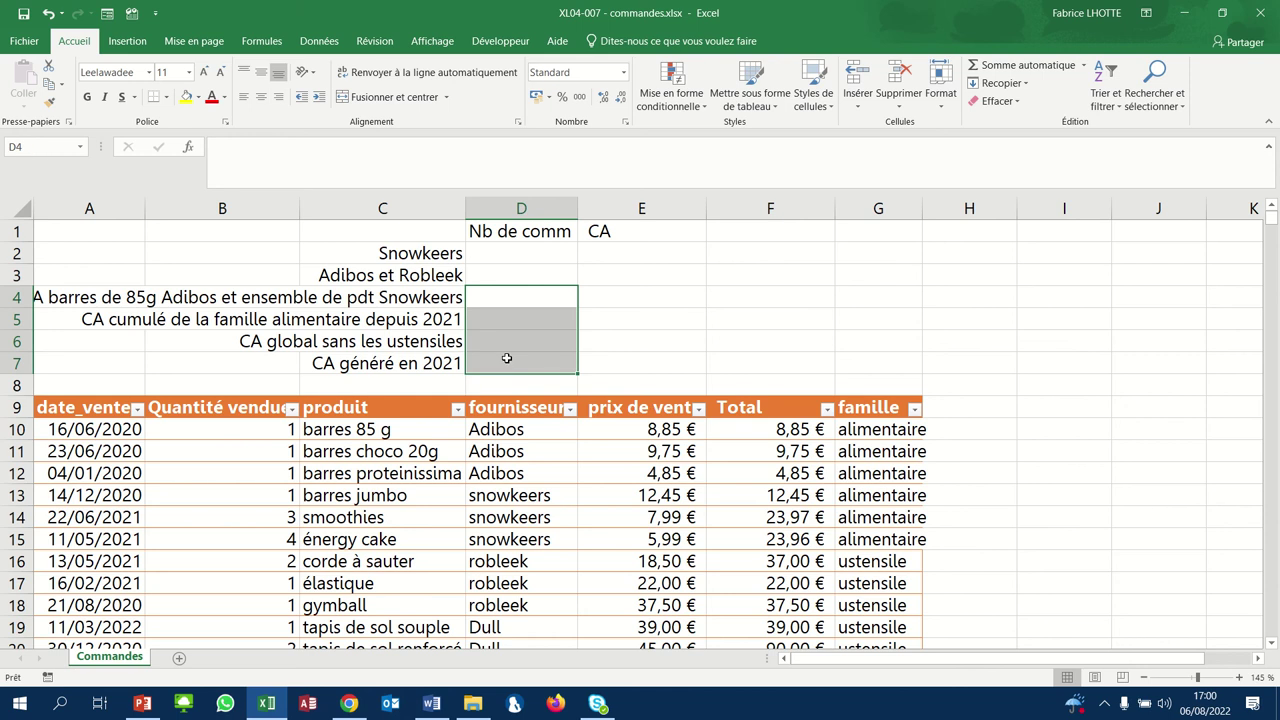
- Give cells D4:D7 a black fill
click(186, 96)
click(198, 98)
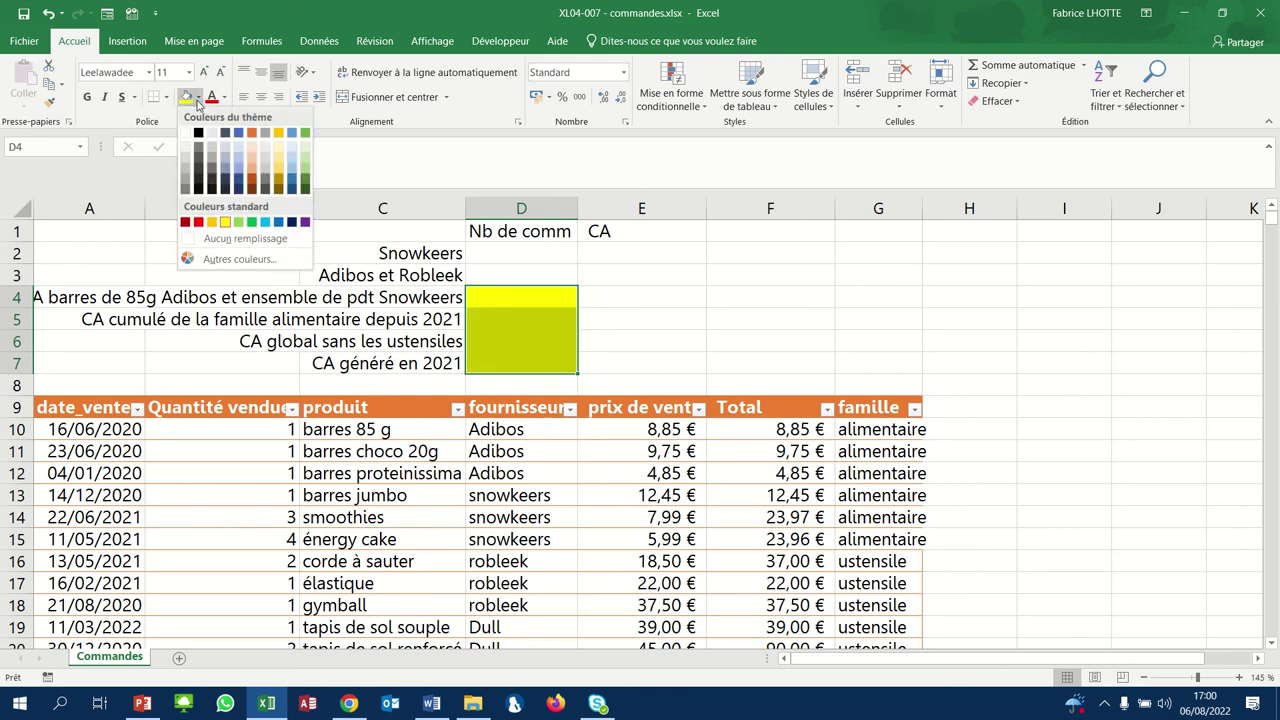
click(200, 133)
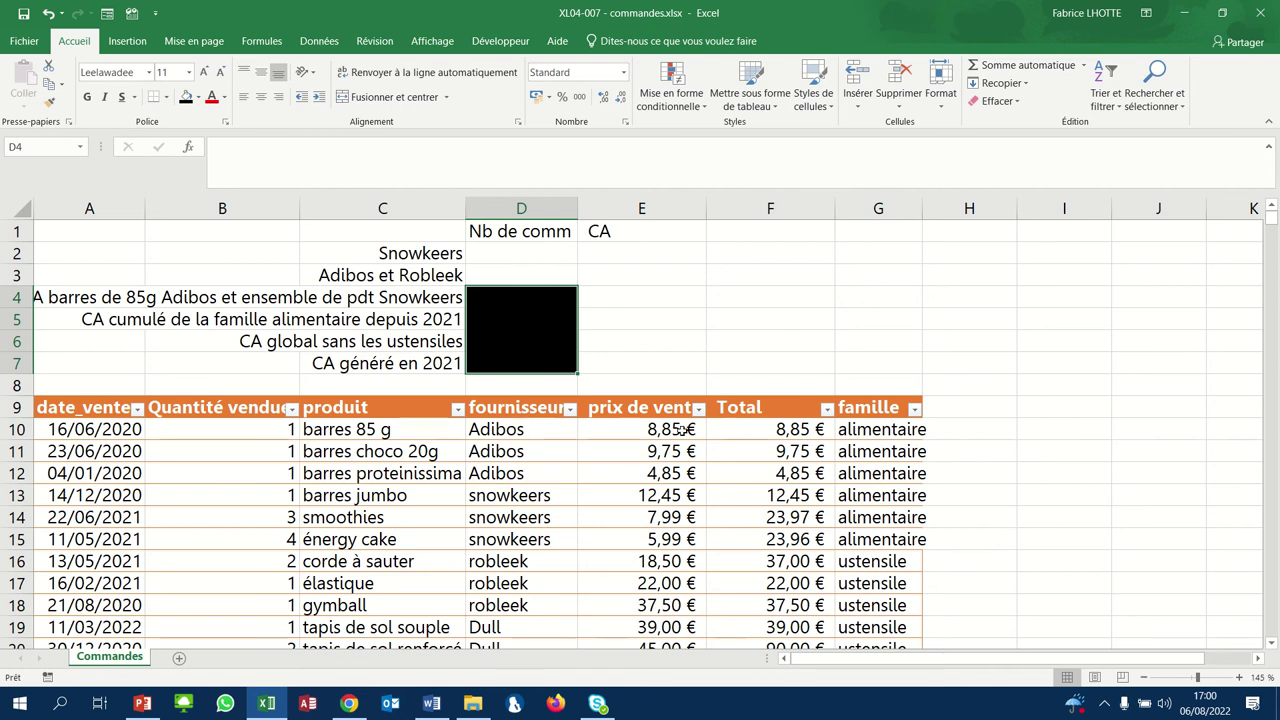
click(505, 412)
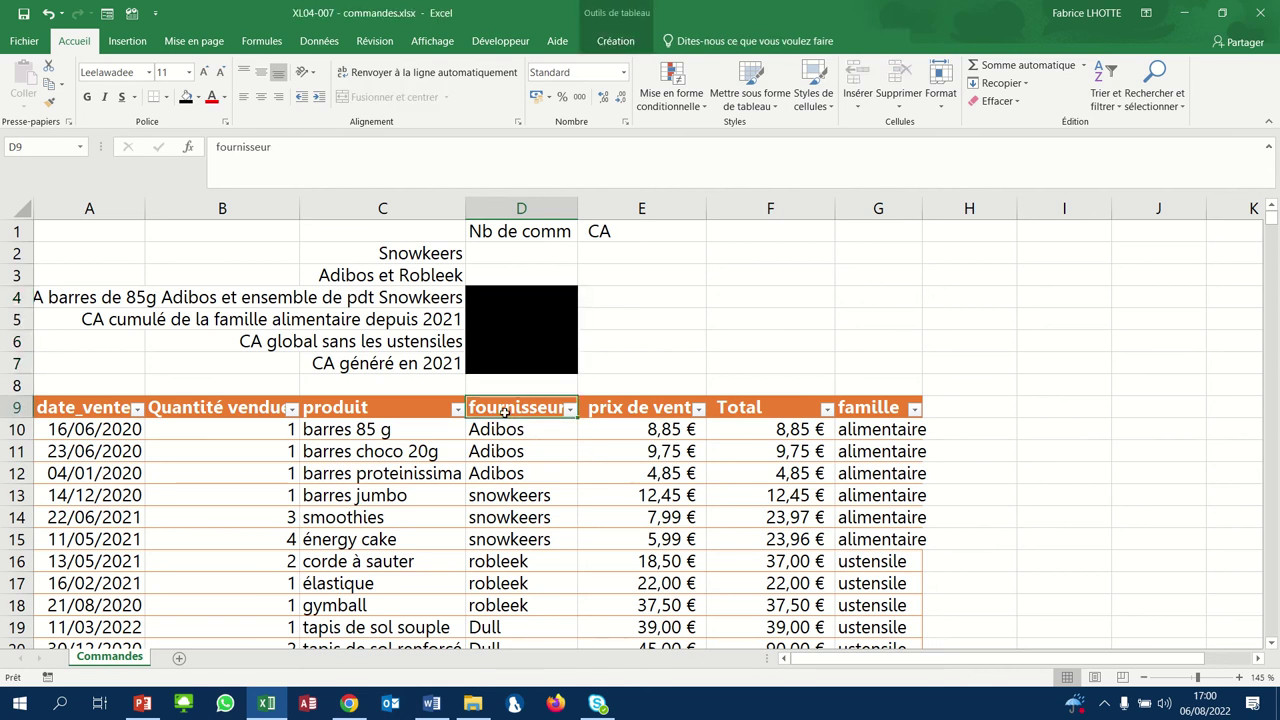
- Copy the fournisseur header and snowkeers value into I2:I3 as a criteria range
ctrl+click(503, 495)
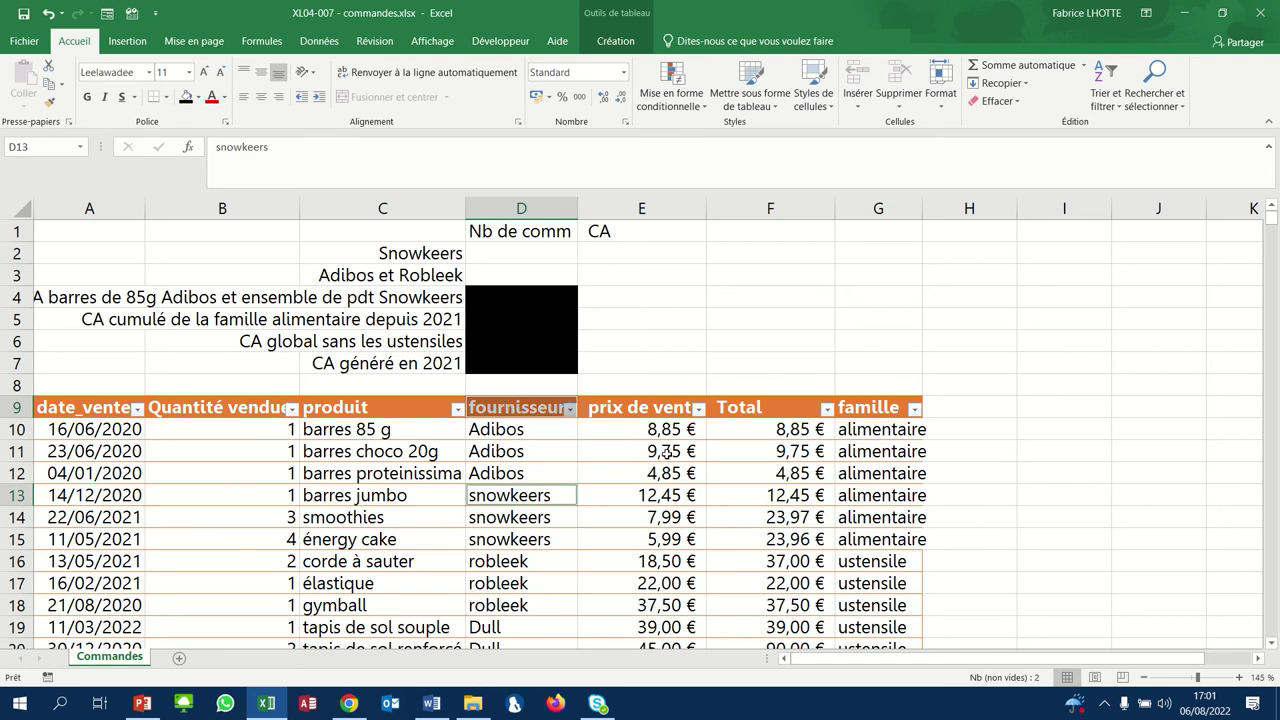
key(ctrl+c)
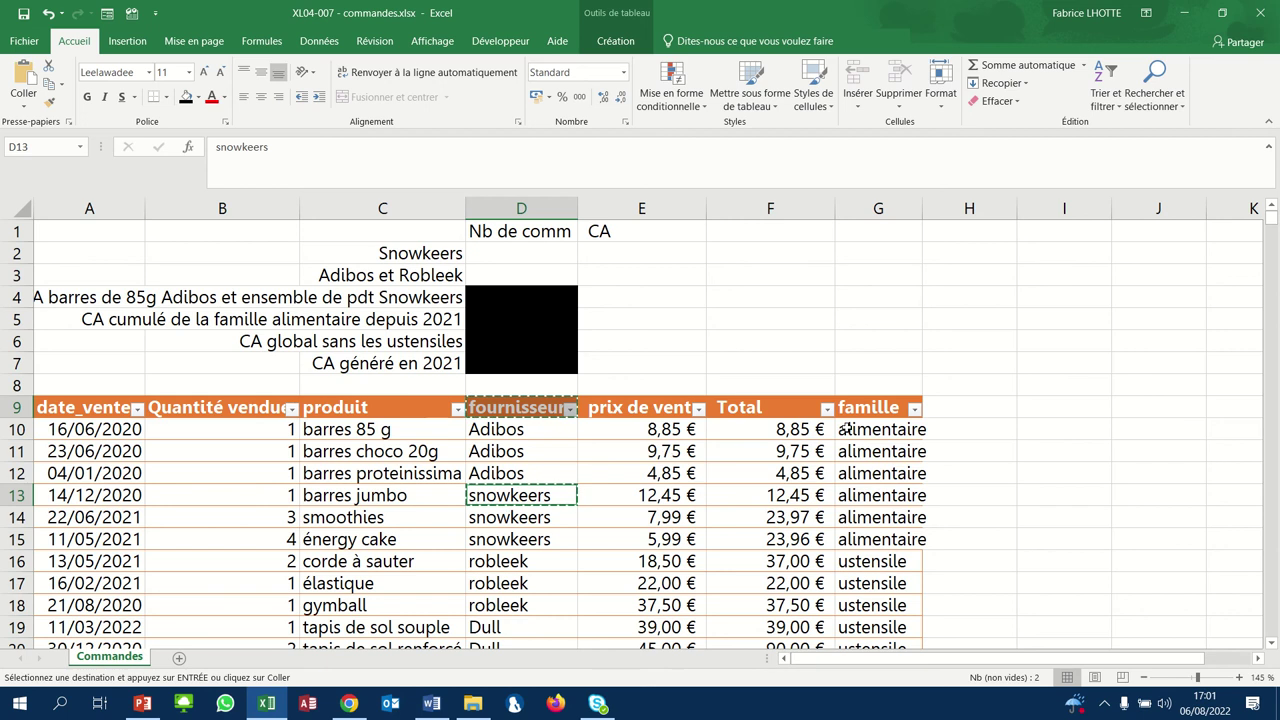
click(1060, 256)
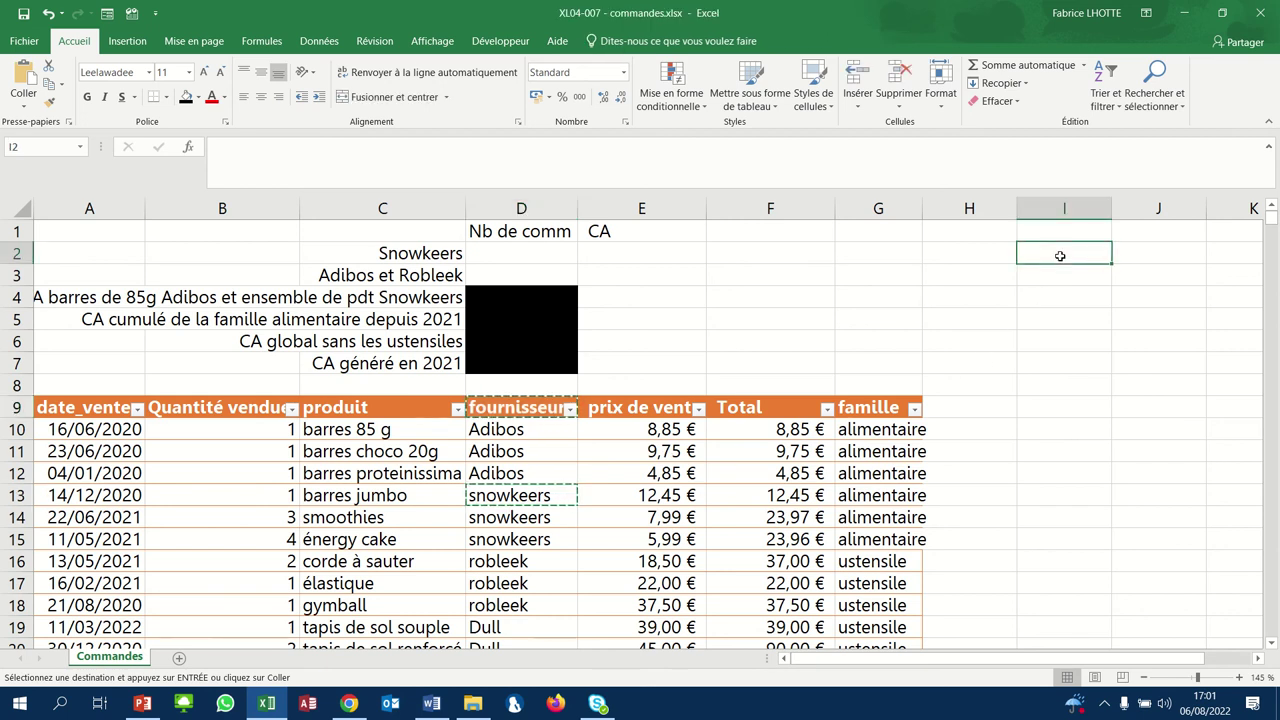
key(ctrl+v)
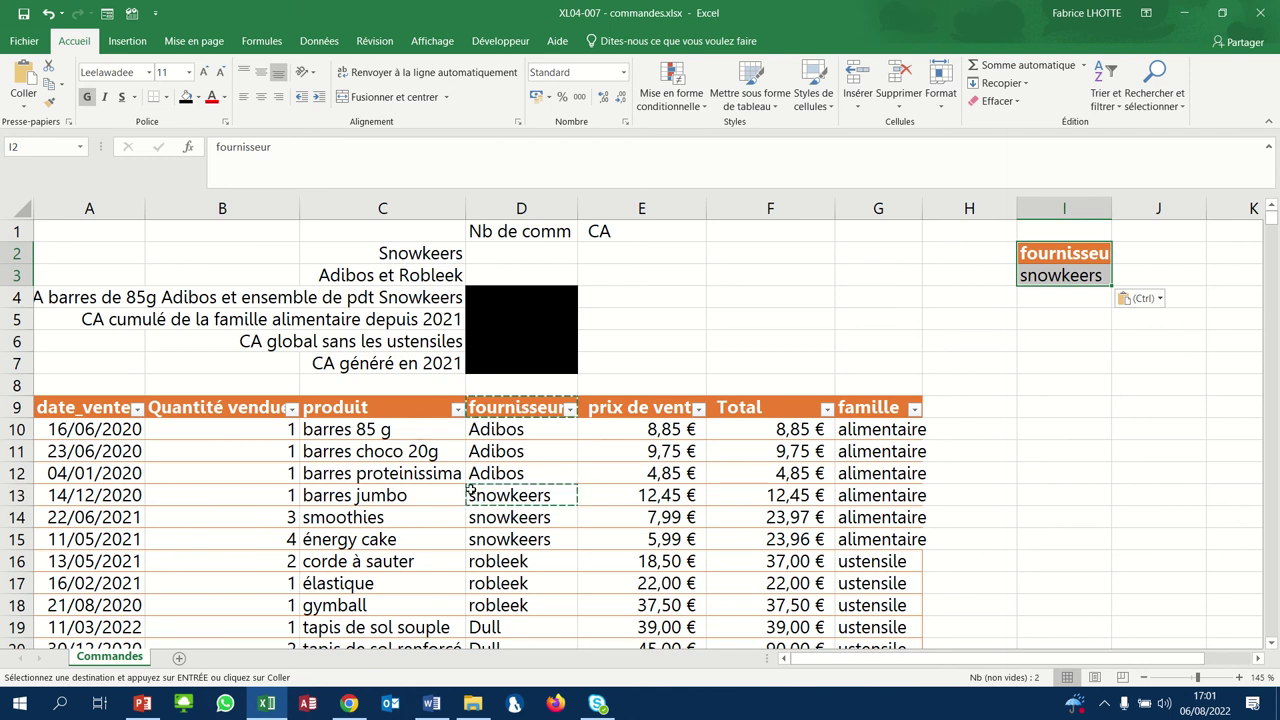
click(518, 255)
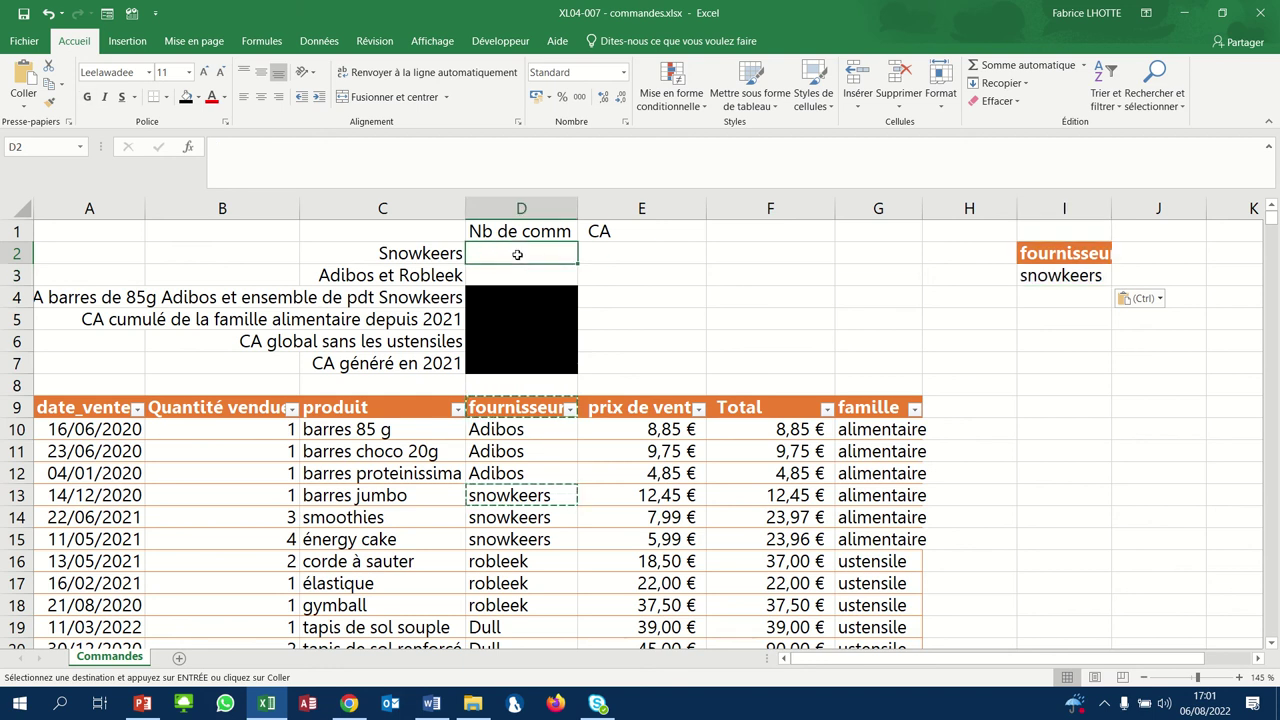
- Begin =BDNBVAL in D2 with Ventes[#Tout] as the database and the fournisseur header as the field
text(=bd)
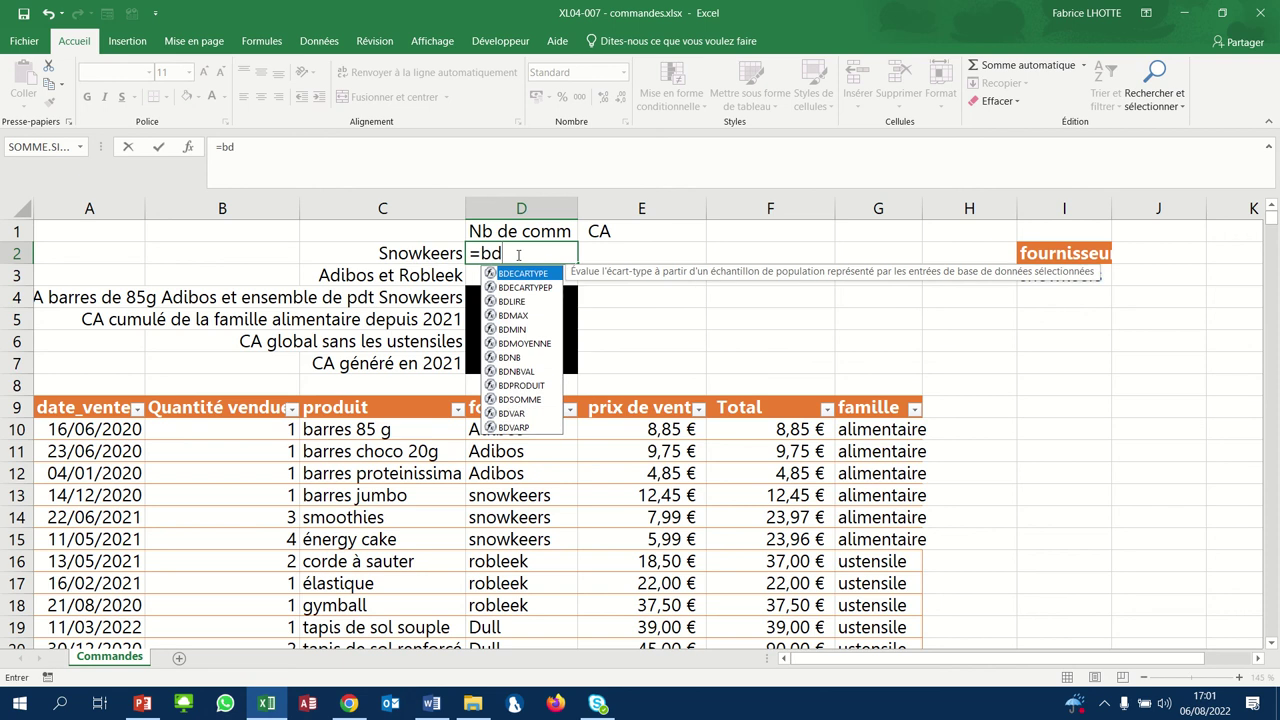
text(nbval)
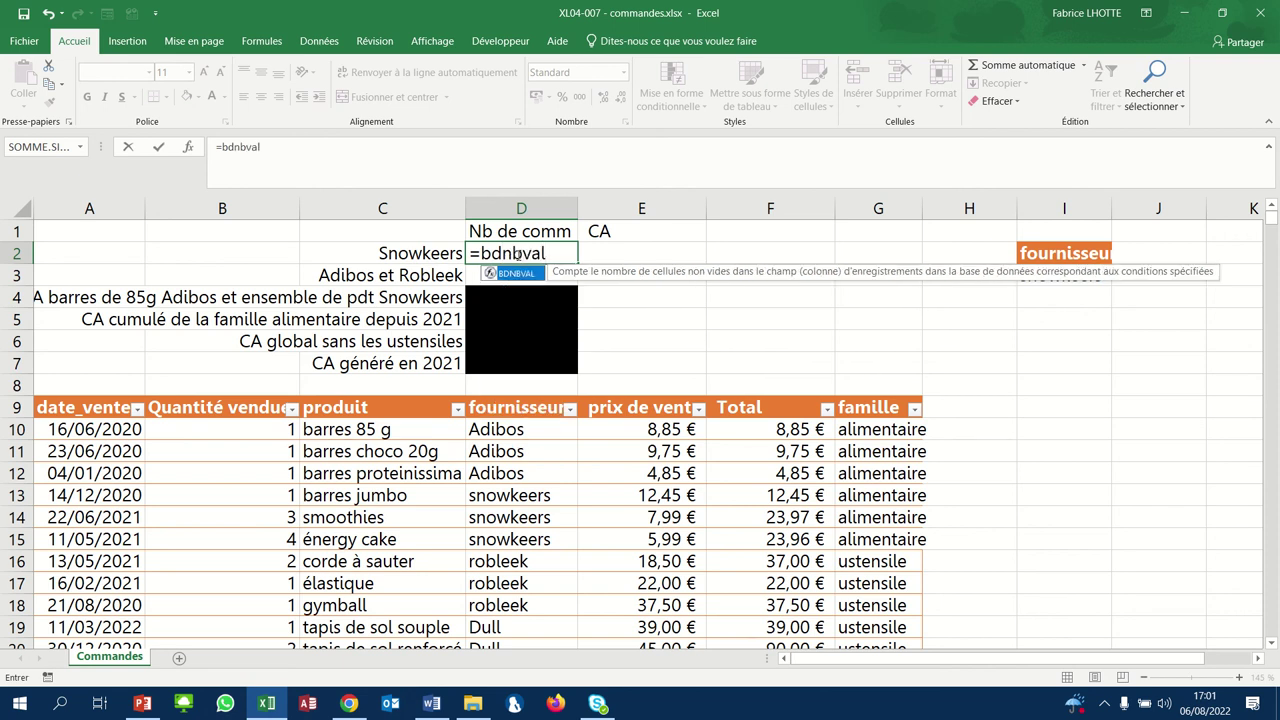
text(()
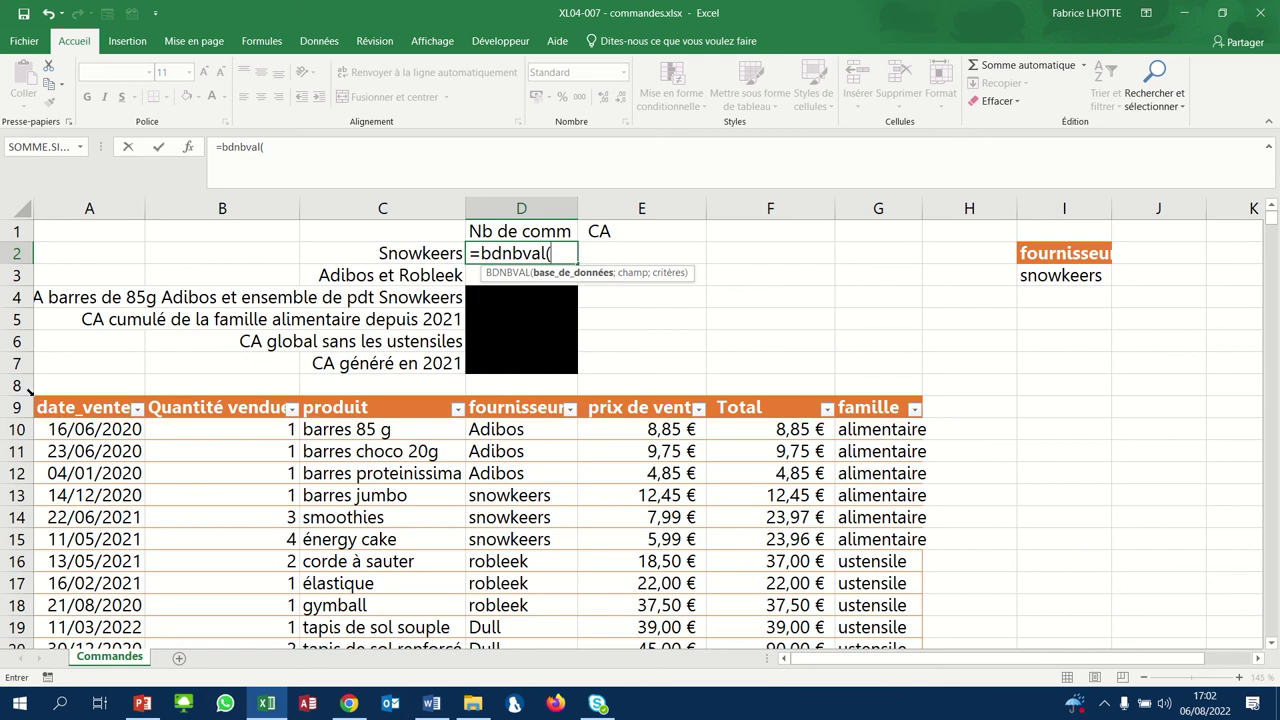
click(30, 392)
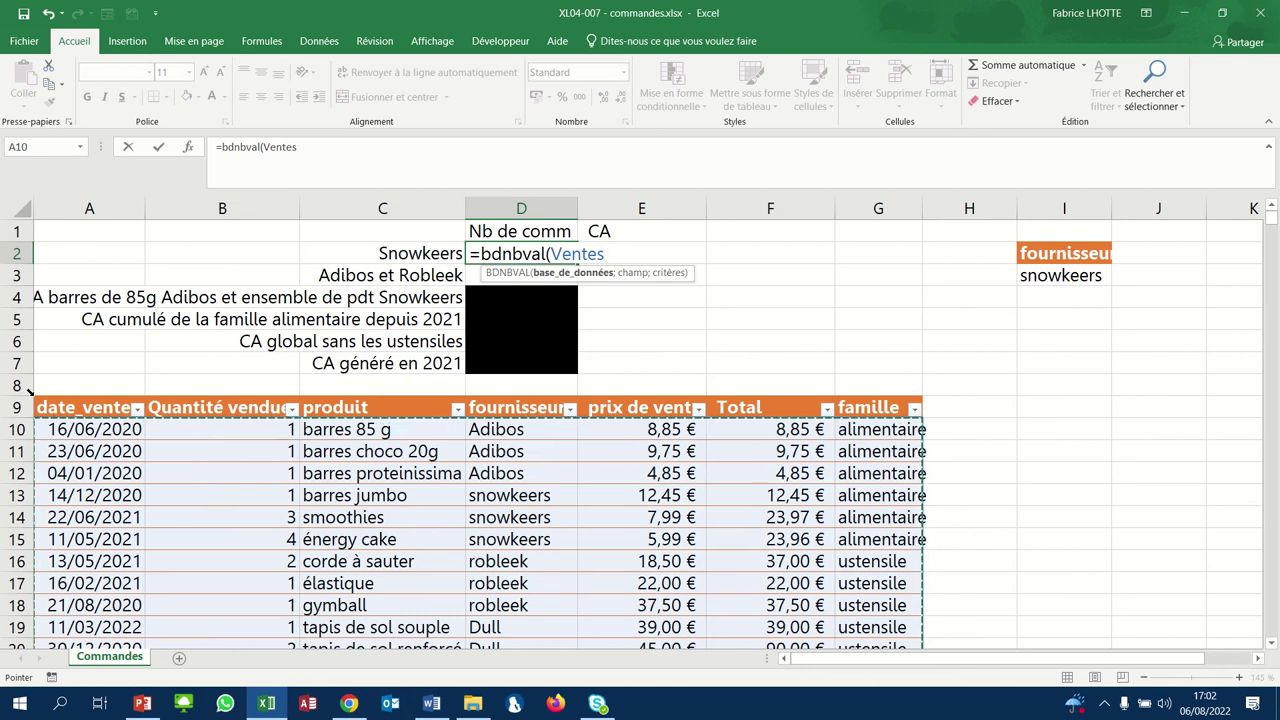
click(29, 391)
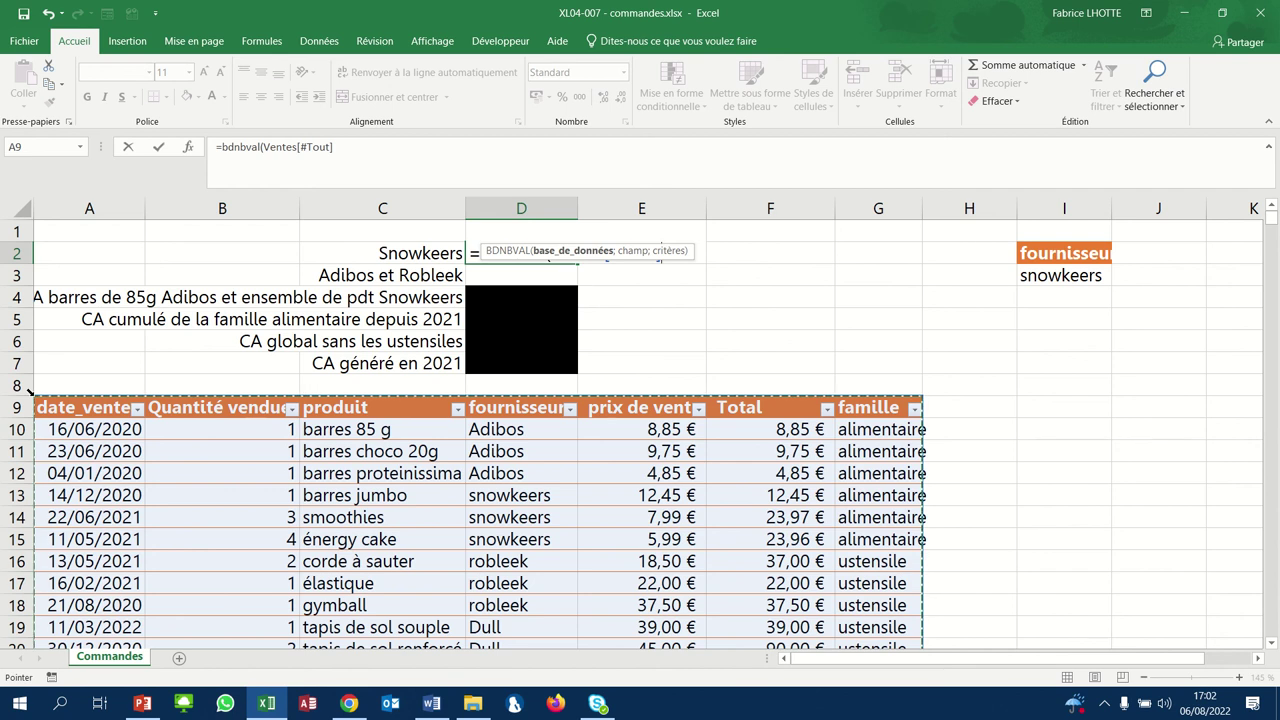
text(;)
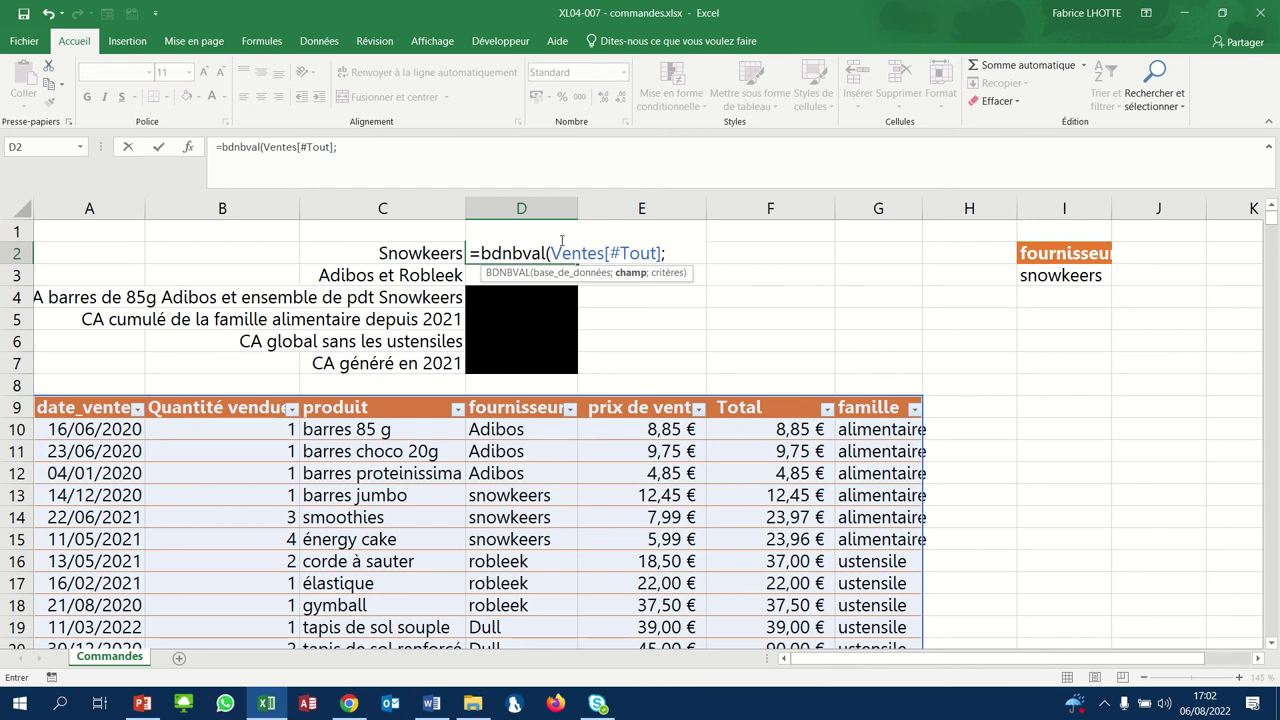
click(518, 407)
click(518, 407)
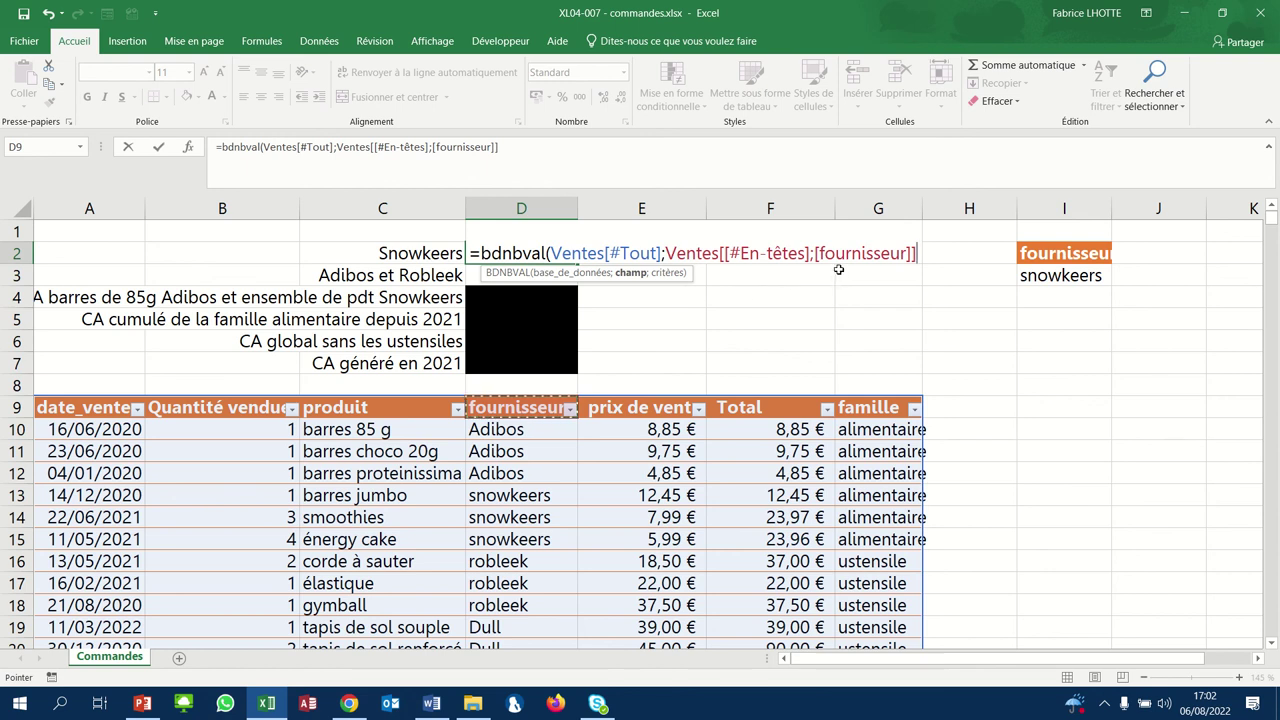
text(;)
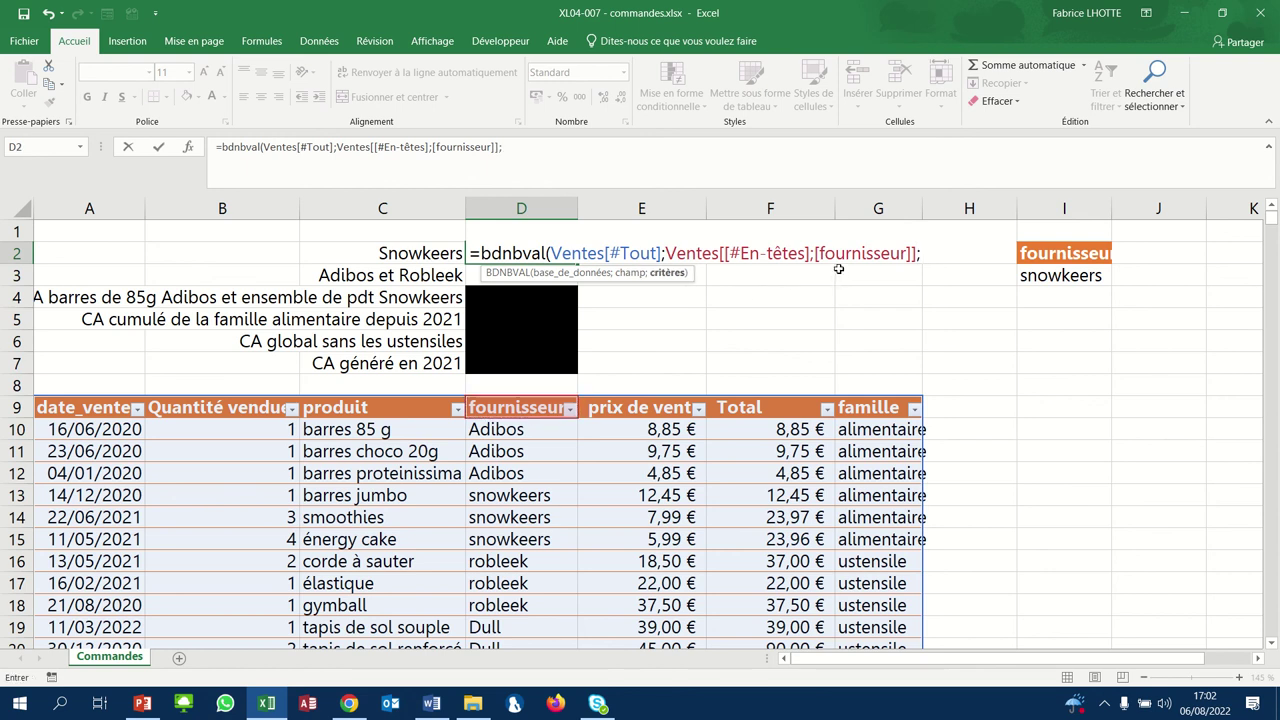
- Add I2:I3 as the criteria range and close the formula so D2 returns 1000
mouse_move(616, 20)
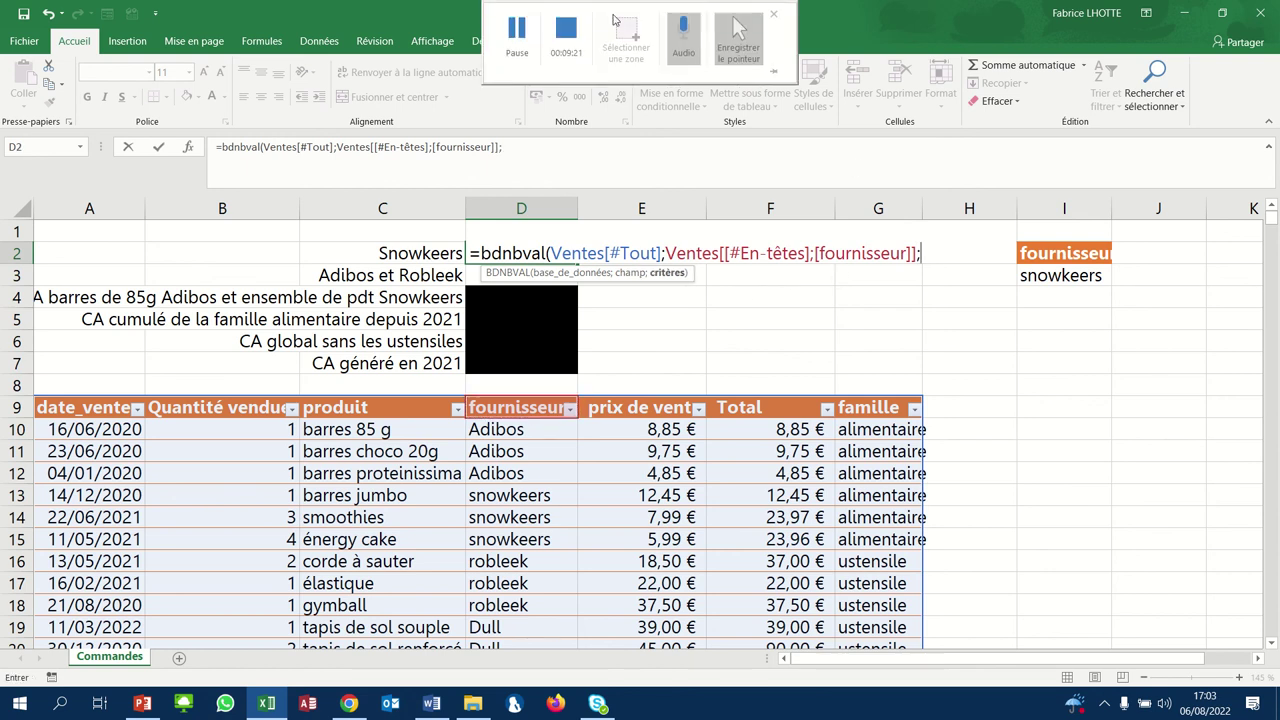
click(513, 33)
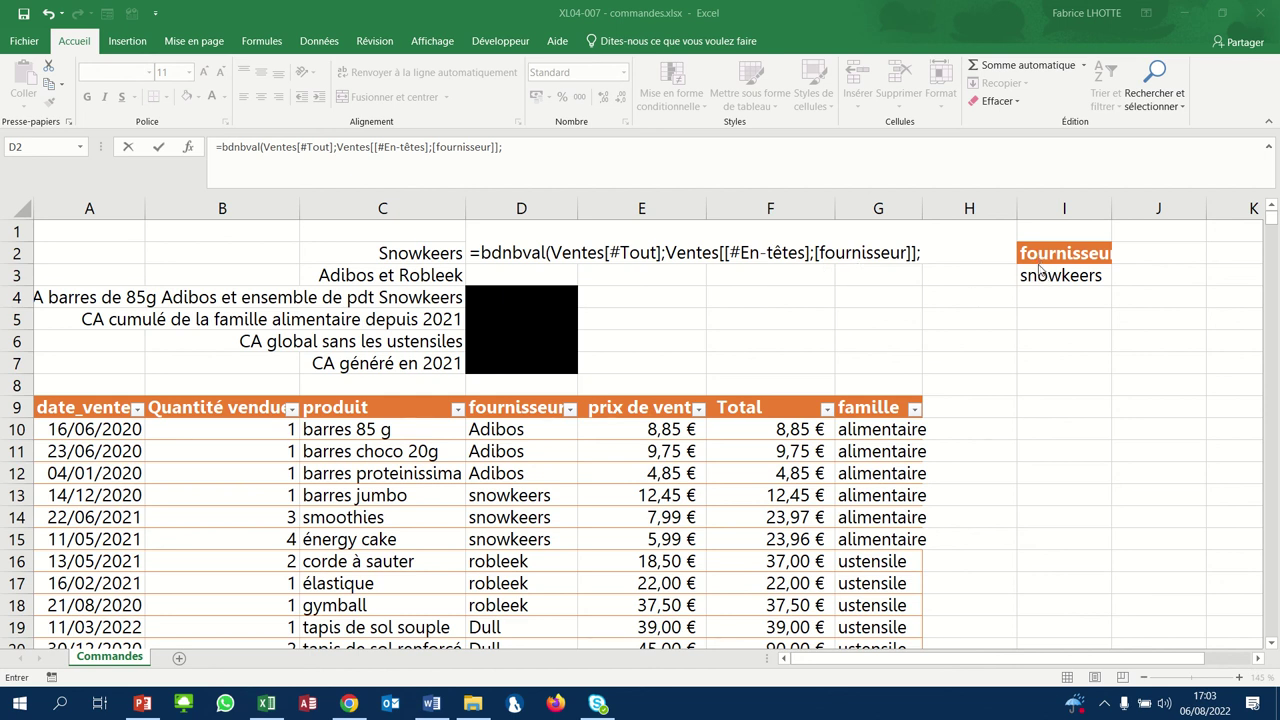
key(alt+Tab)
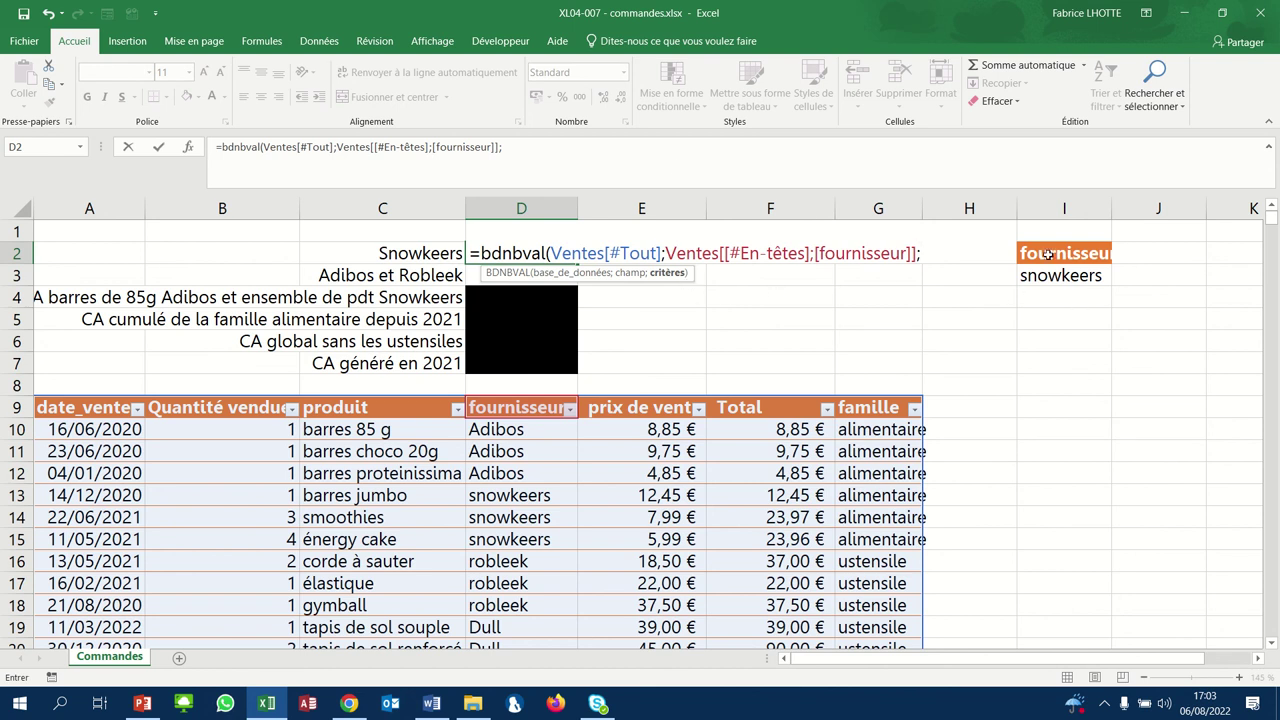
drag(1047, 254, 1047, 275)
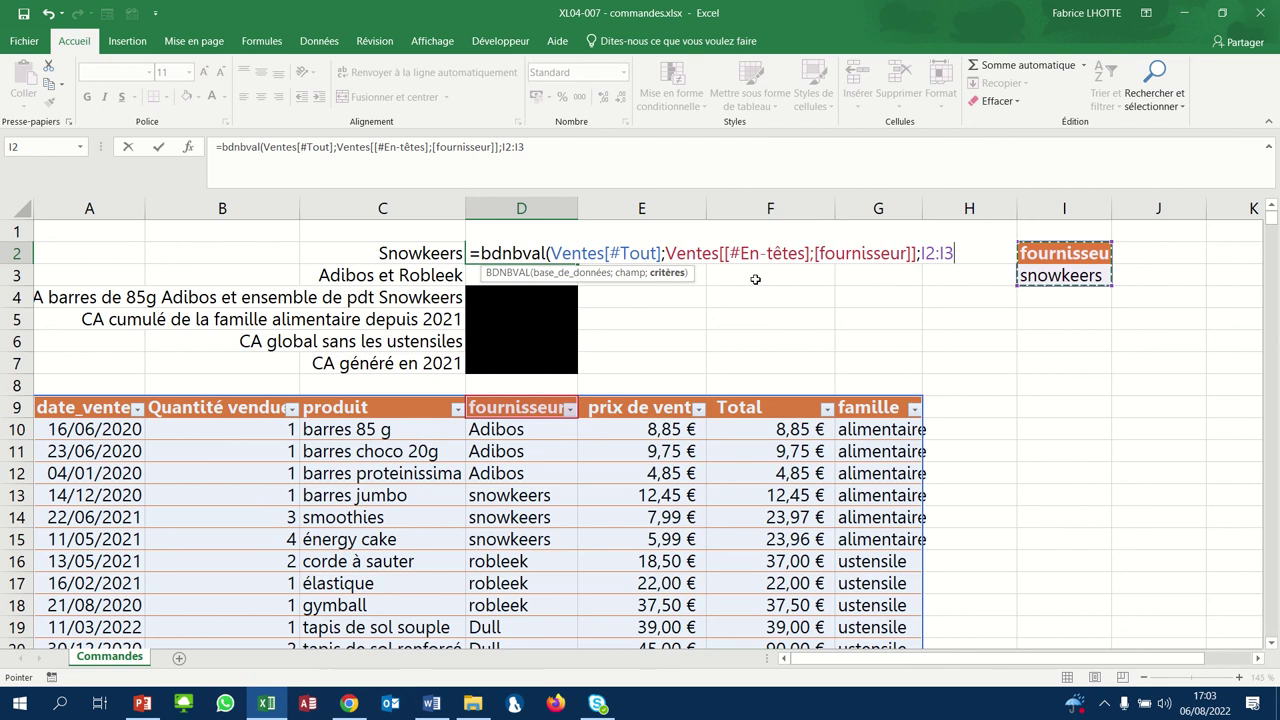
text())
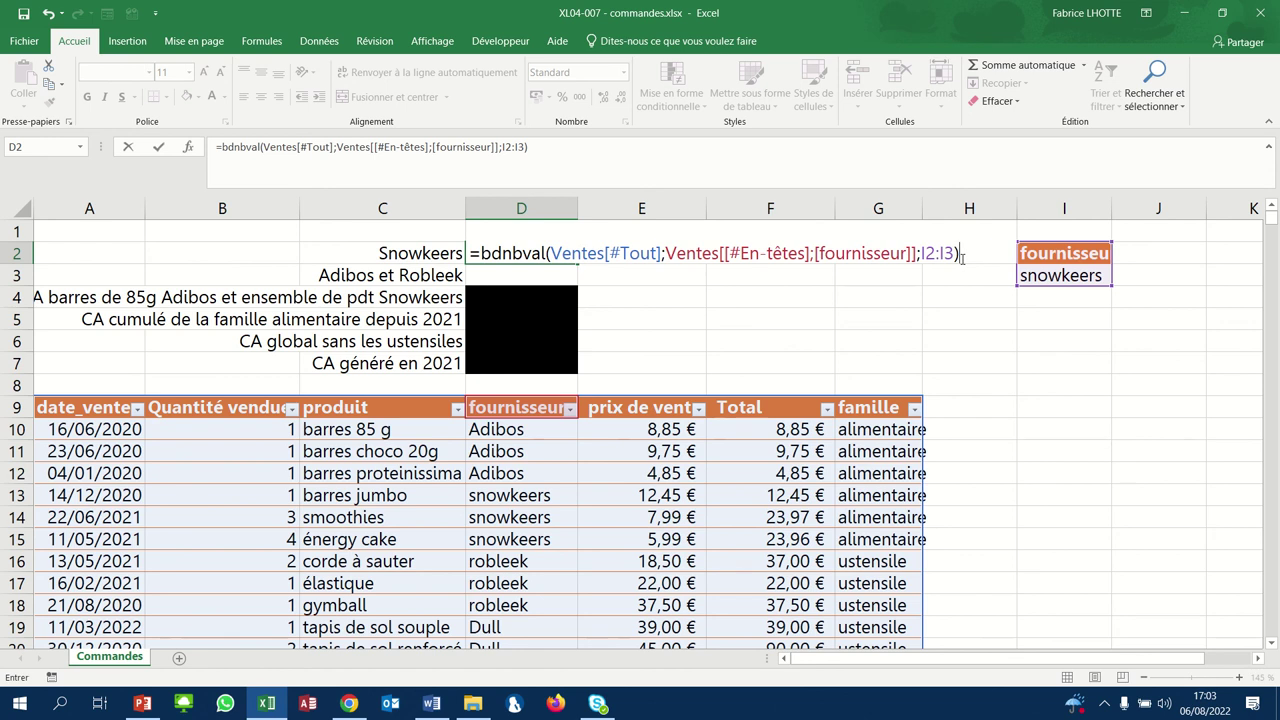
key(Return)
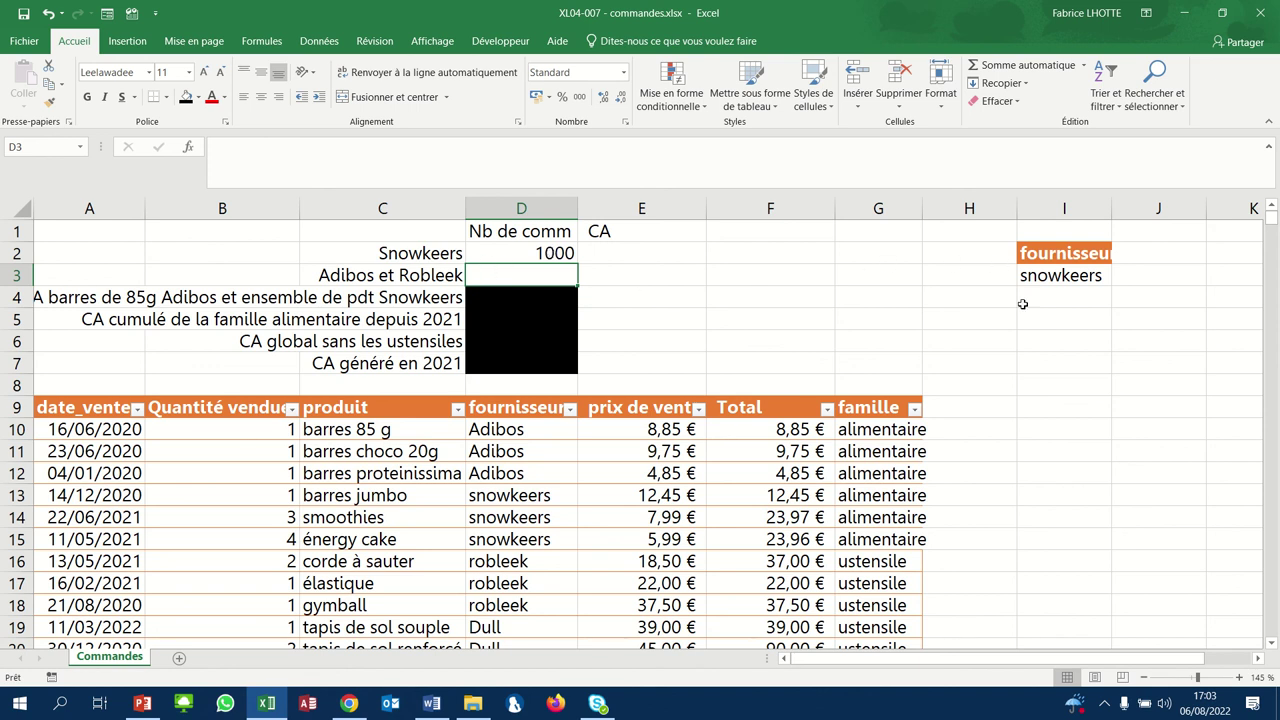
- Change the I3 supplier criterion to Dull so D2 shows 716
click(1078, 276)
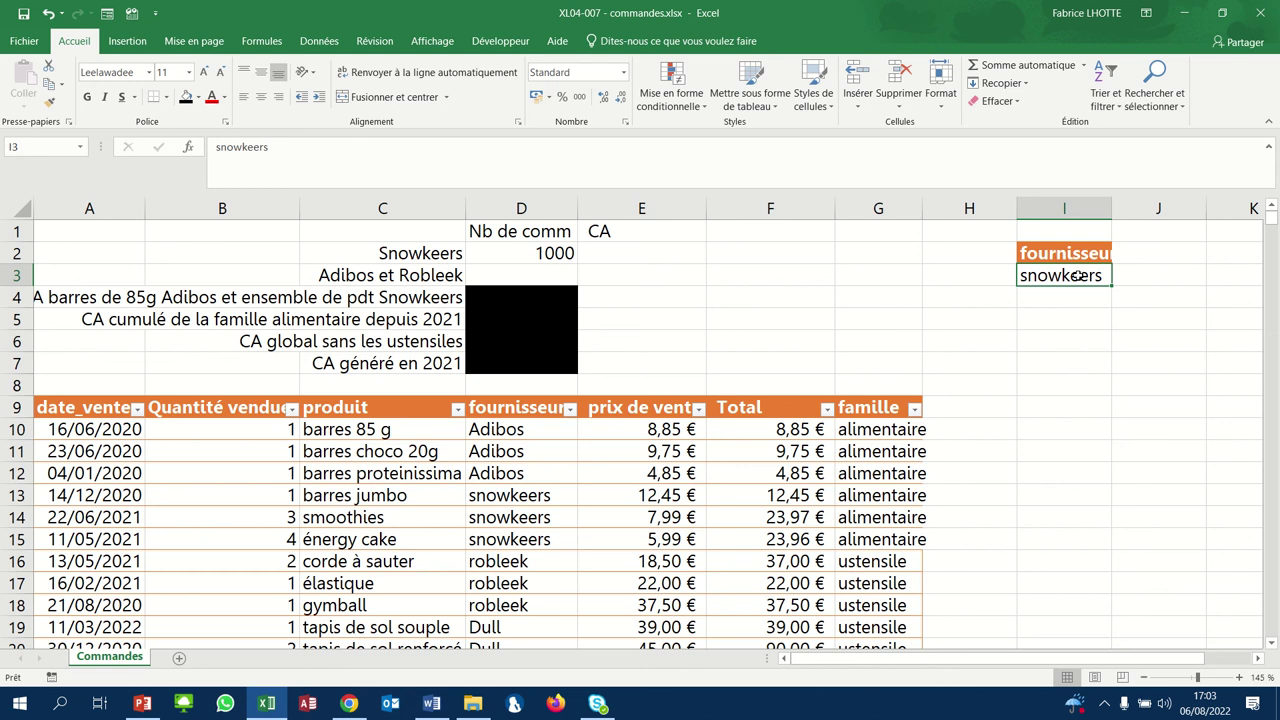
text(Dull)
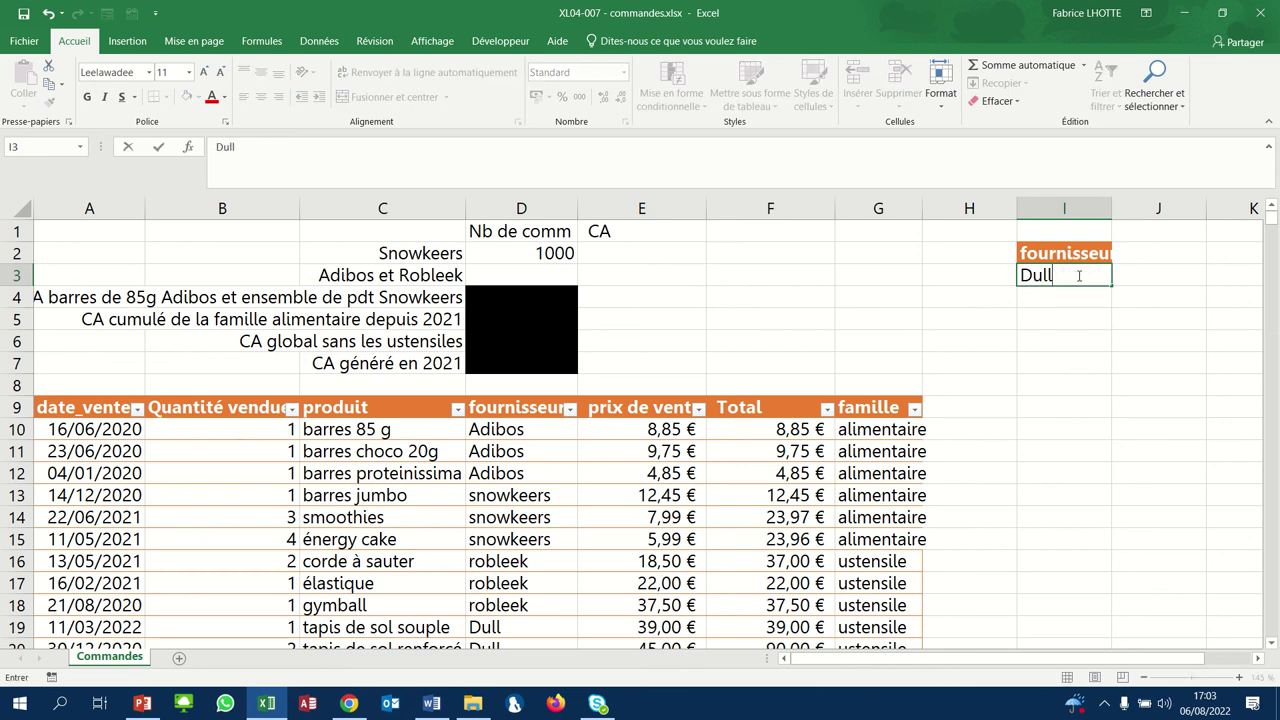
key(Return)
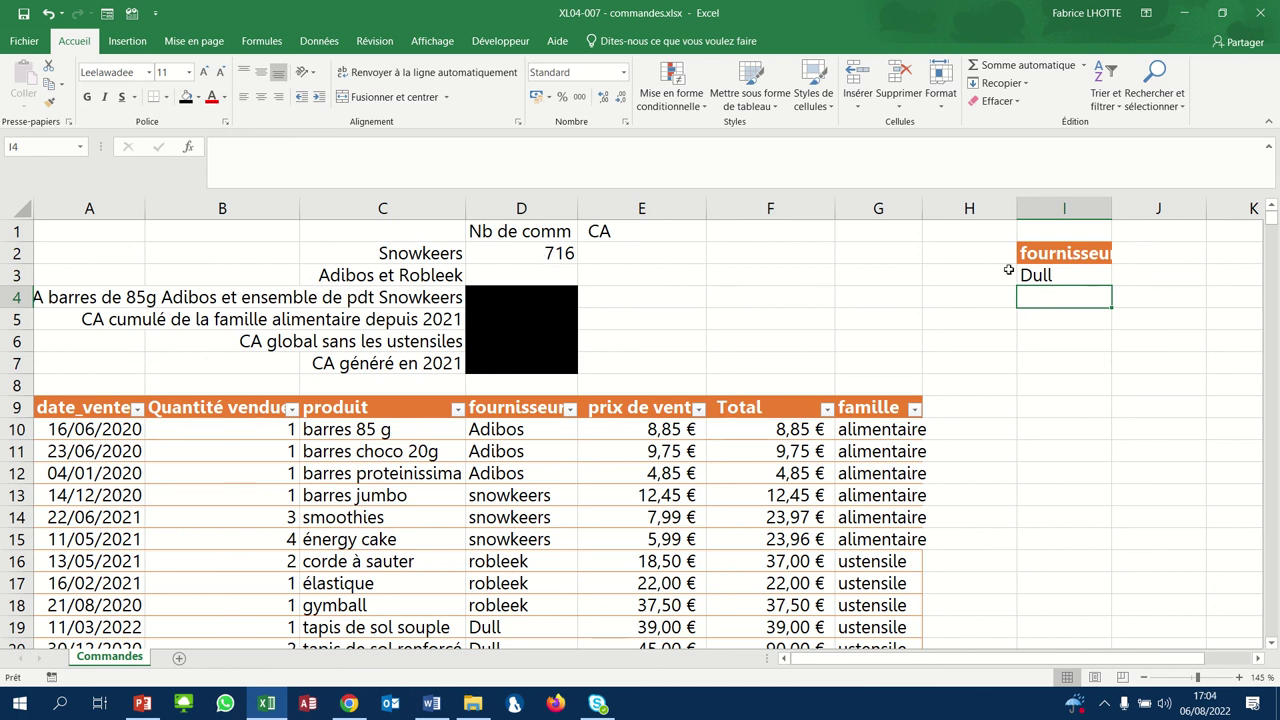
- Make C2 display the criterion with the formula =I3
click(413, 253)
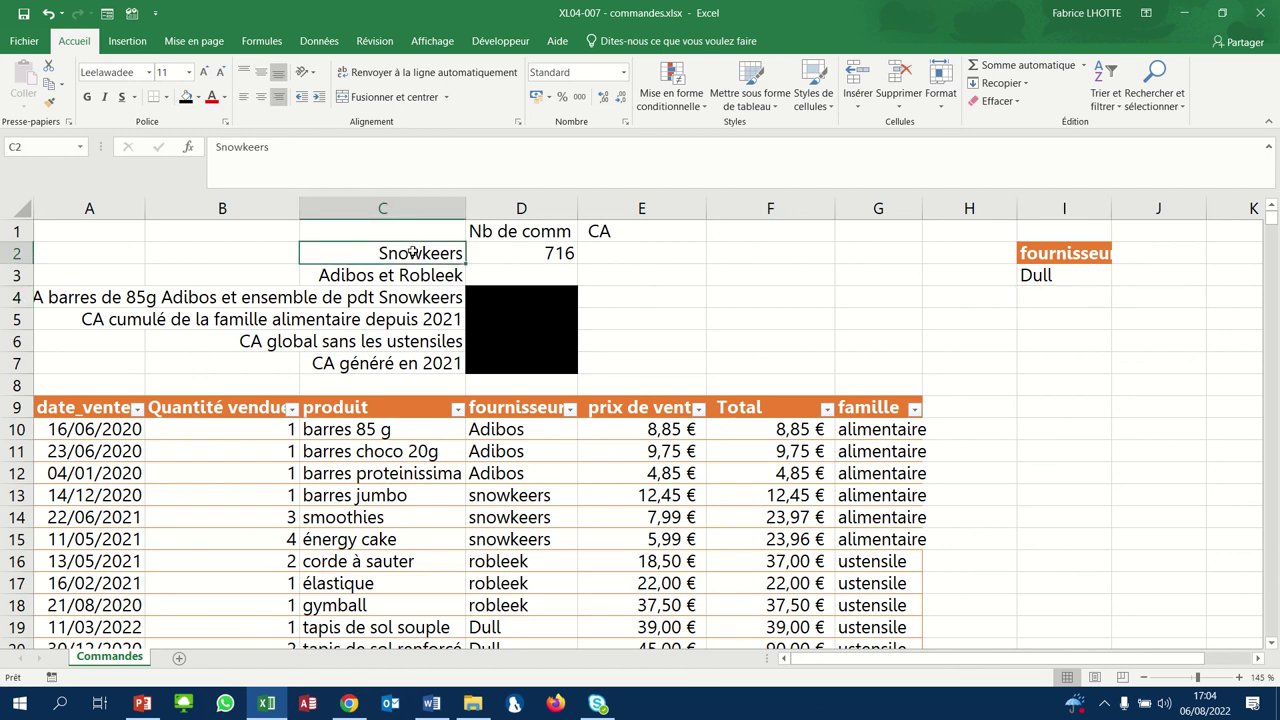
text(=)
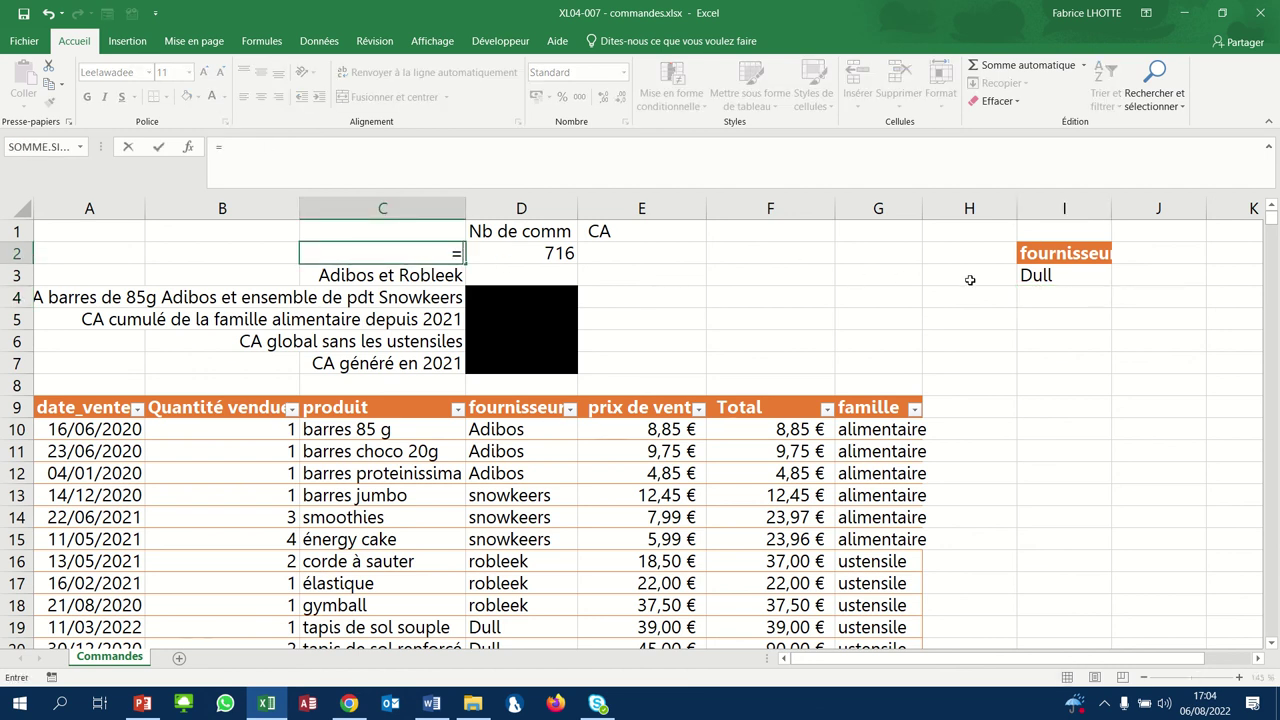
click(1027, 276)
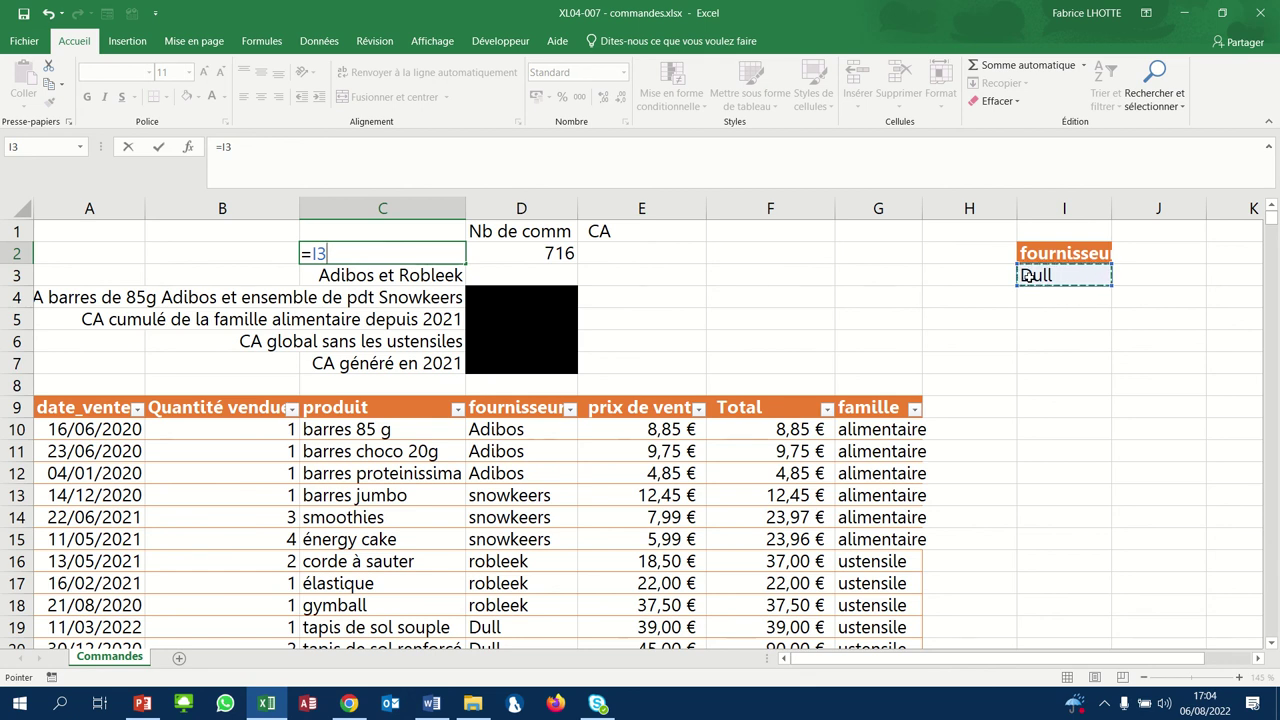
key(Return)
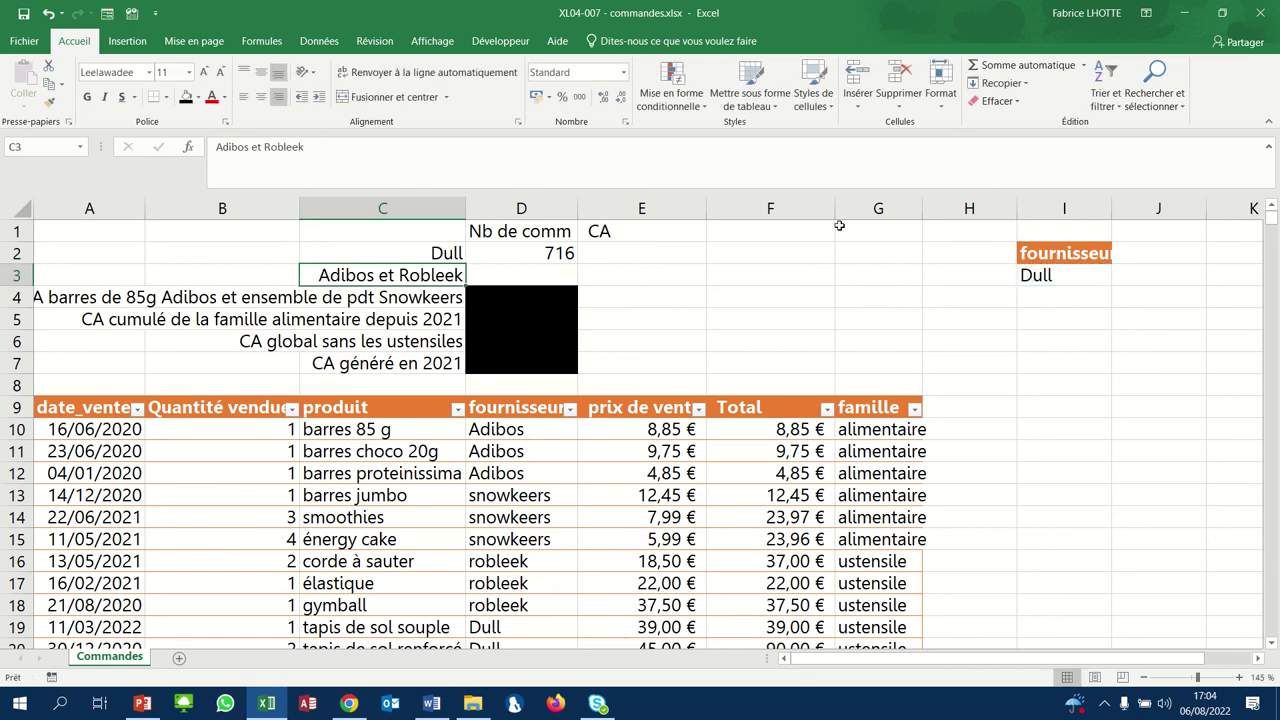
- Set criterion cell I3 back to snowkeers, returning D2 to 1000
click(1046, 275)
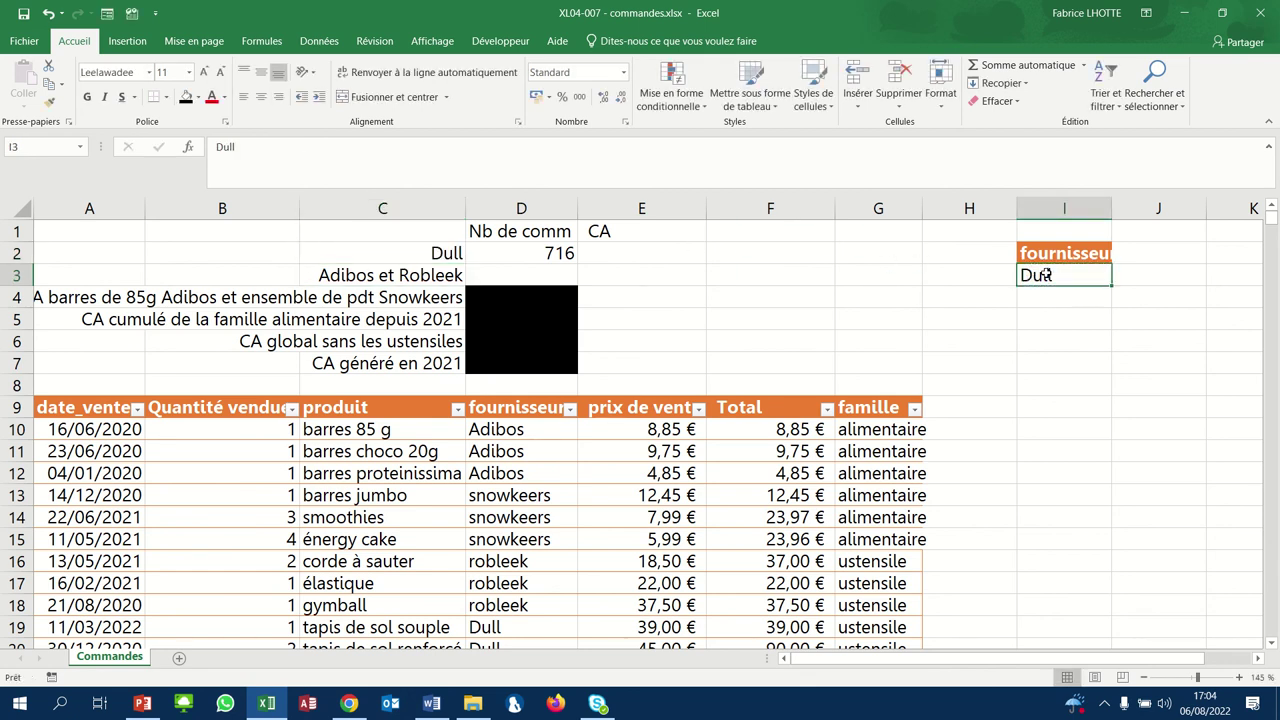
text(snow)
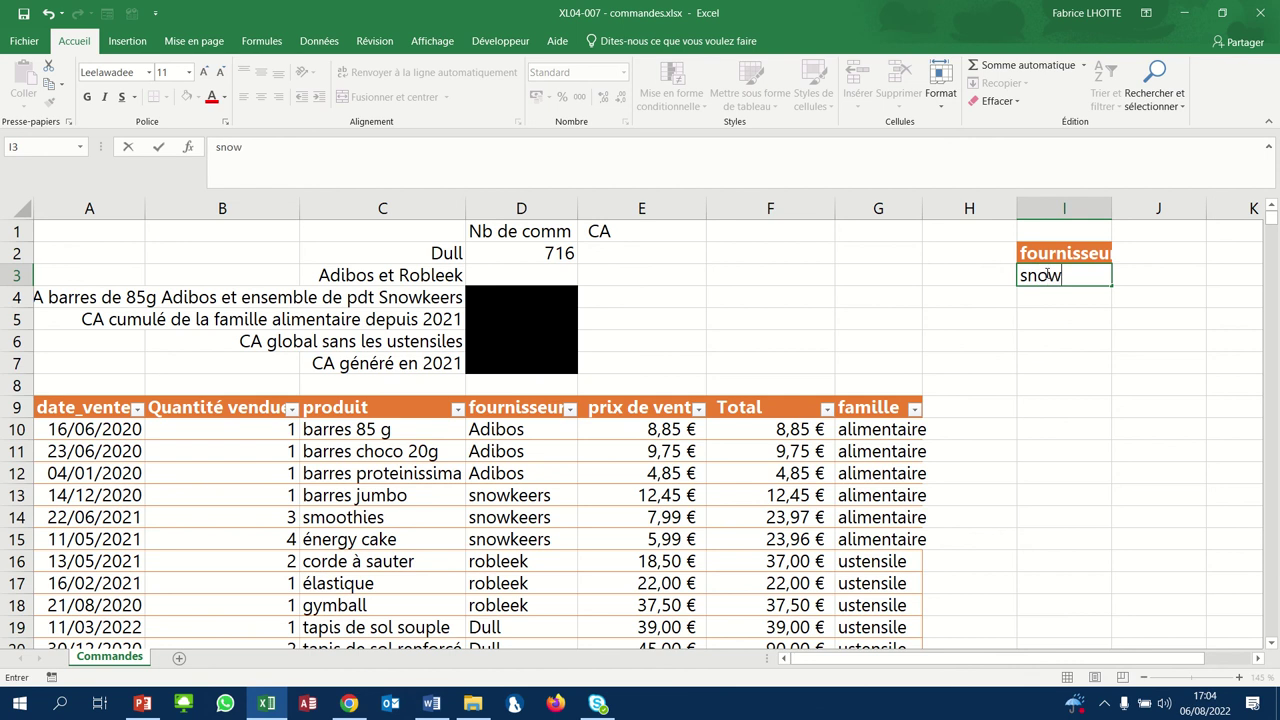
text(keers)
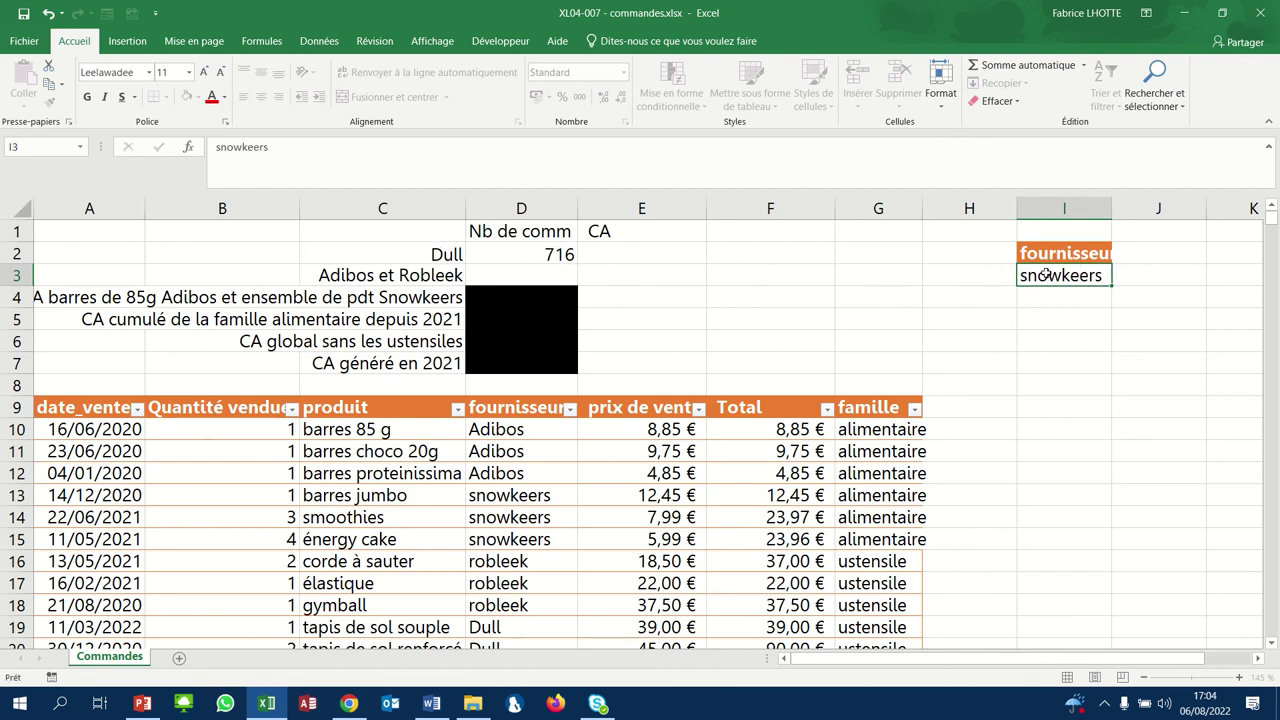
key(Return)
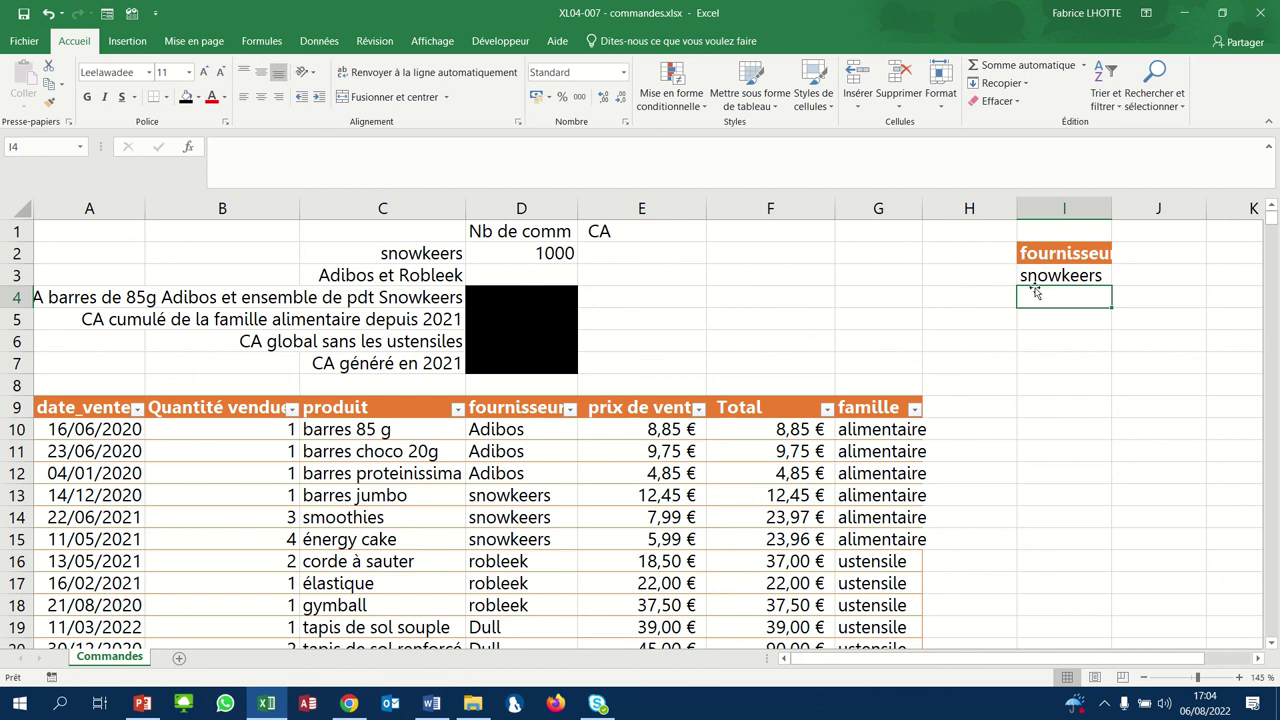
- Copy the fournisseur header, Adibos and robleek cells (D9, D10, D16) into J2:J4
click(483, 408)
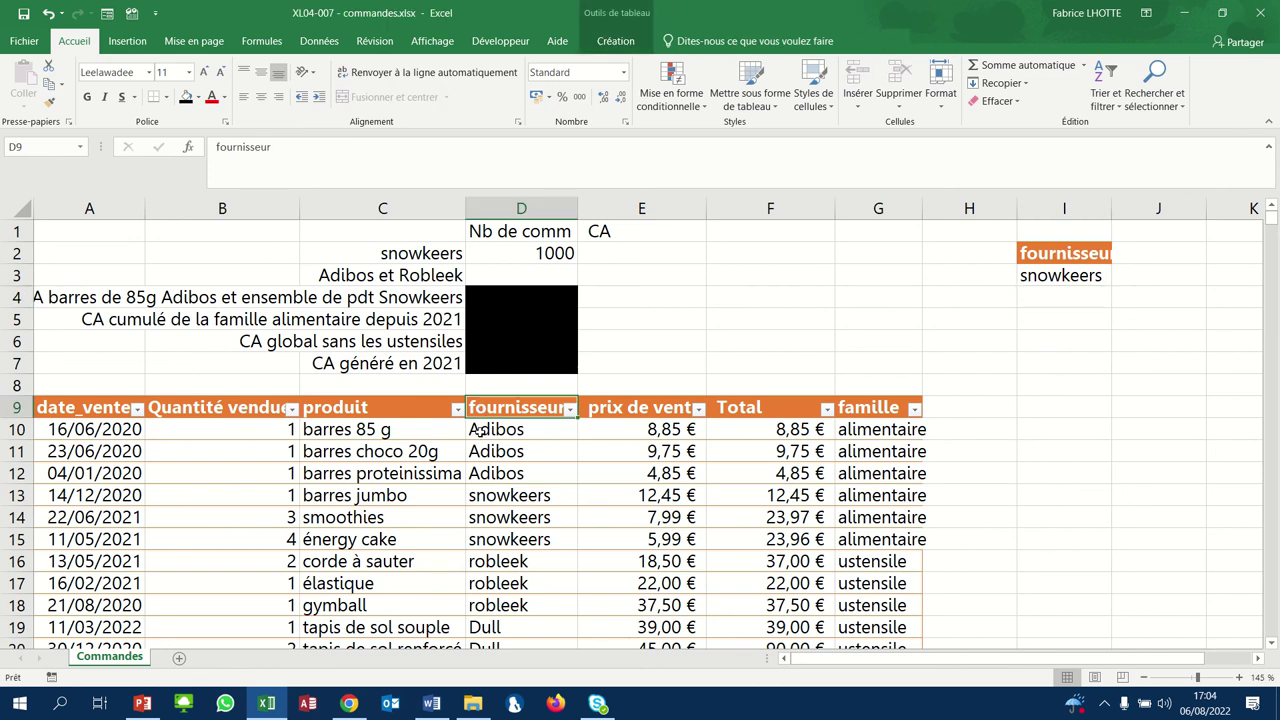
ctrl+click(480, 430)
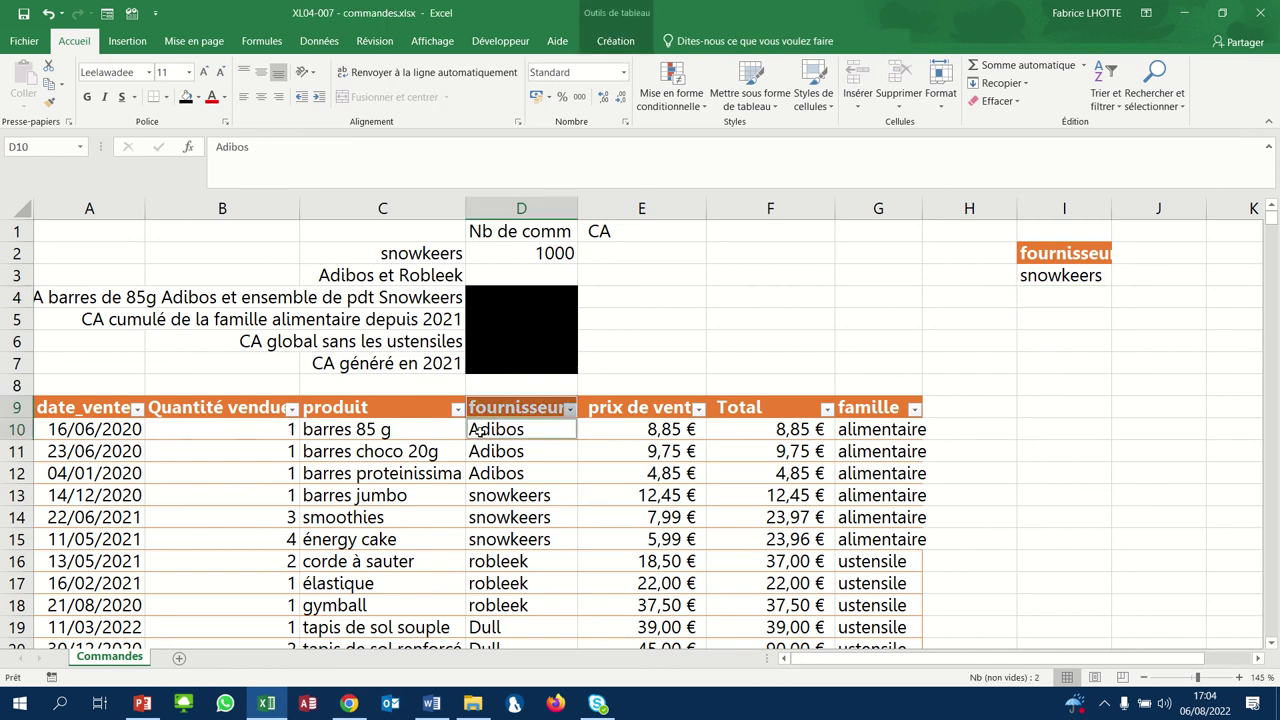
ctrl+click(476, 560)
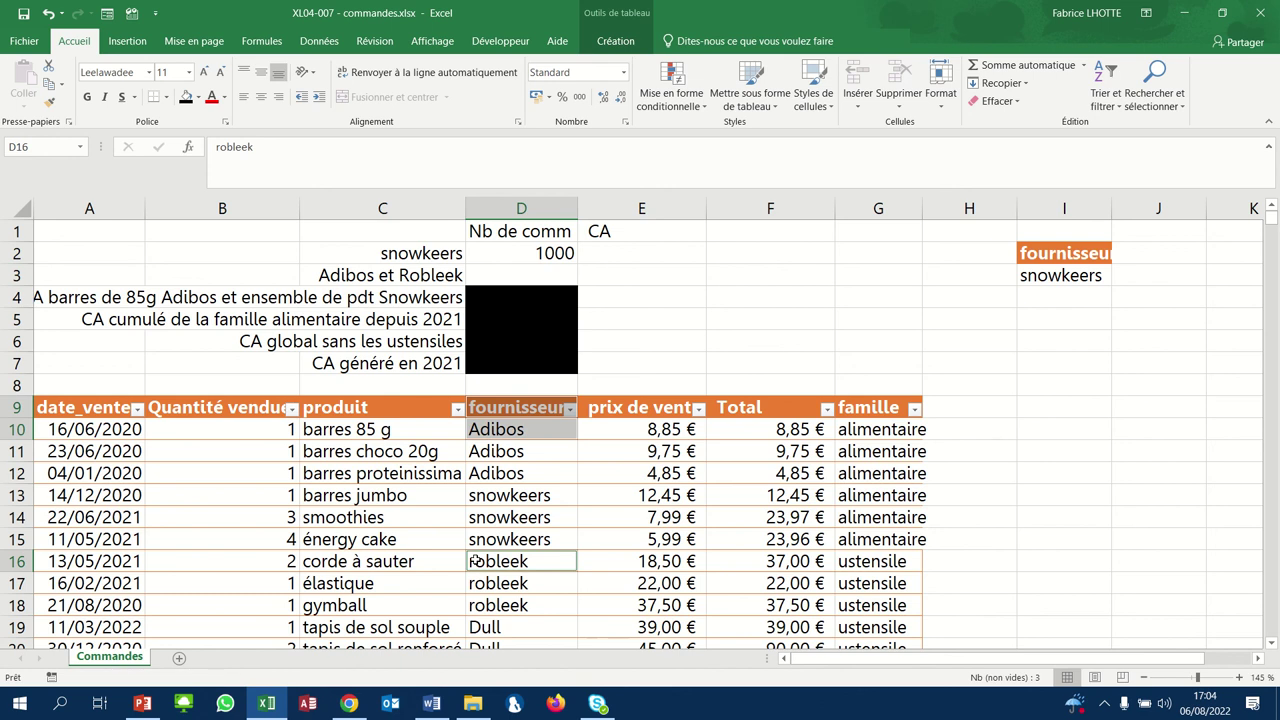
key(ctrl+c)
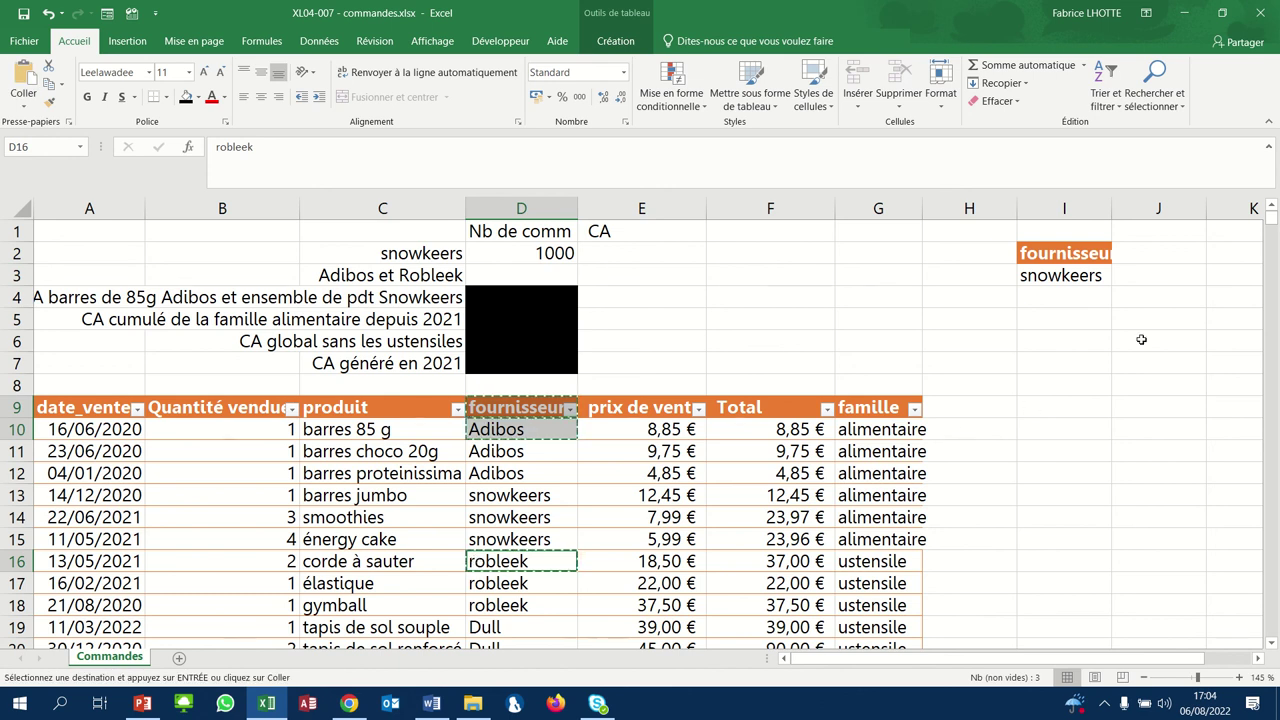
click(1140, 253)
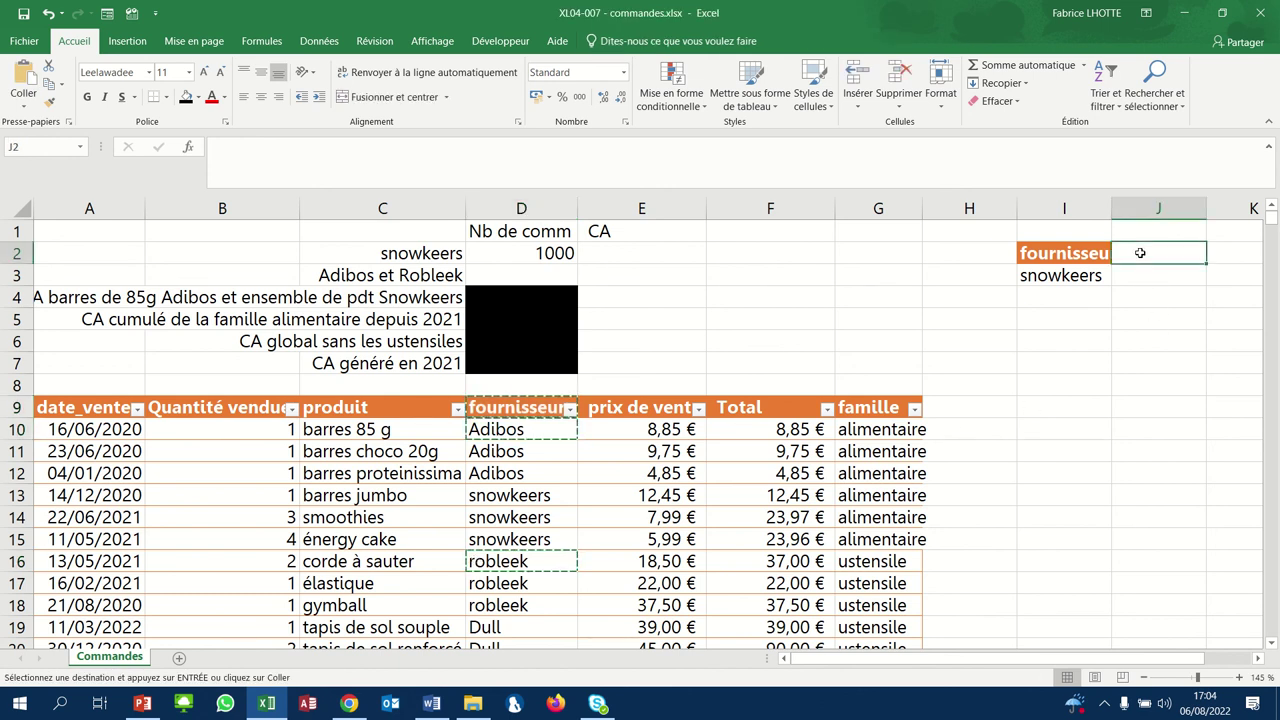
key(ctrl+v)
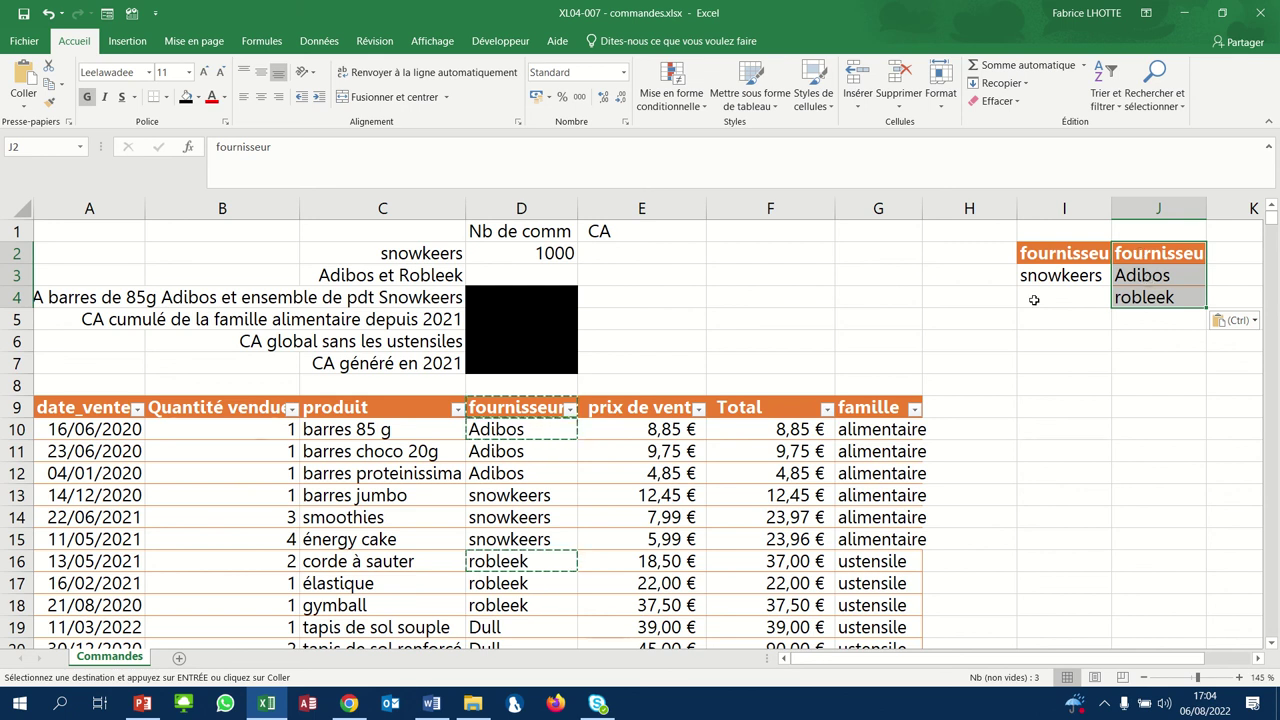
click(505, 276)
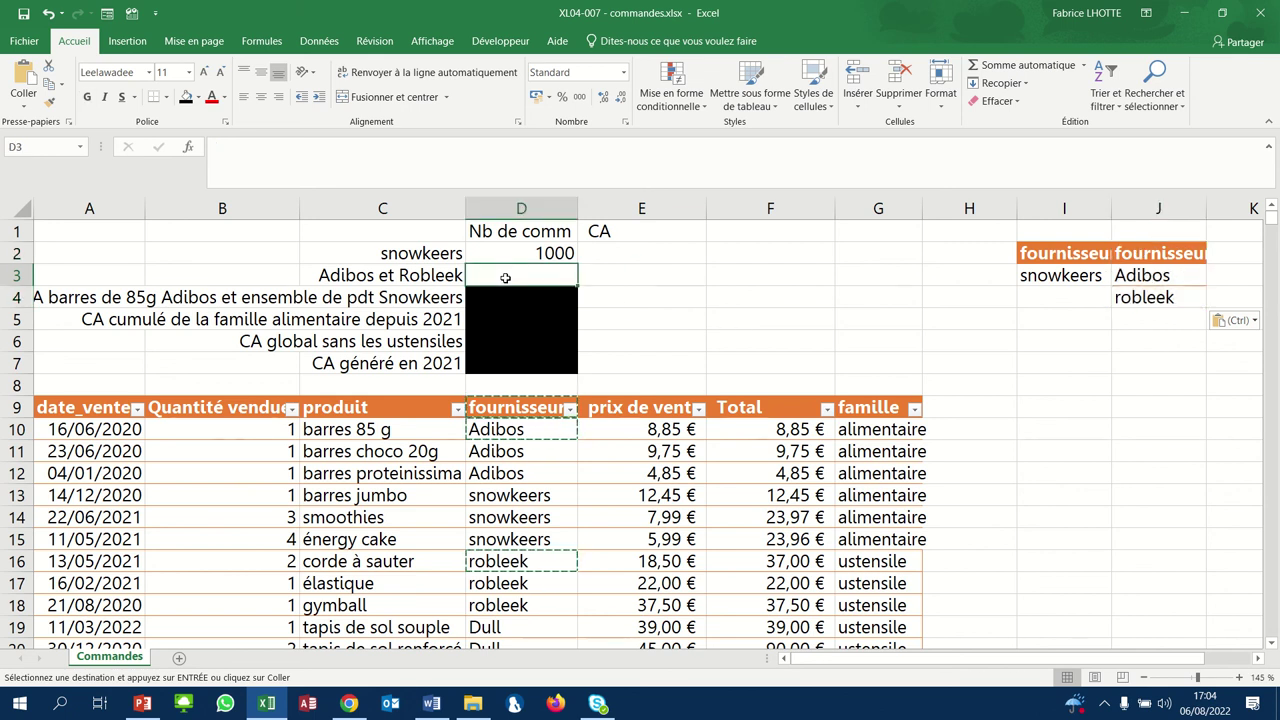
- Enter =BDNBVAL(Ventes[#Tout]; fournisseur header; J2:J4) in D3, giving 1292
text(=bd)
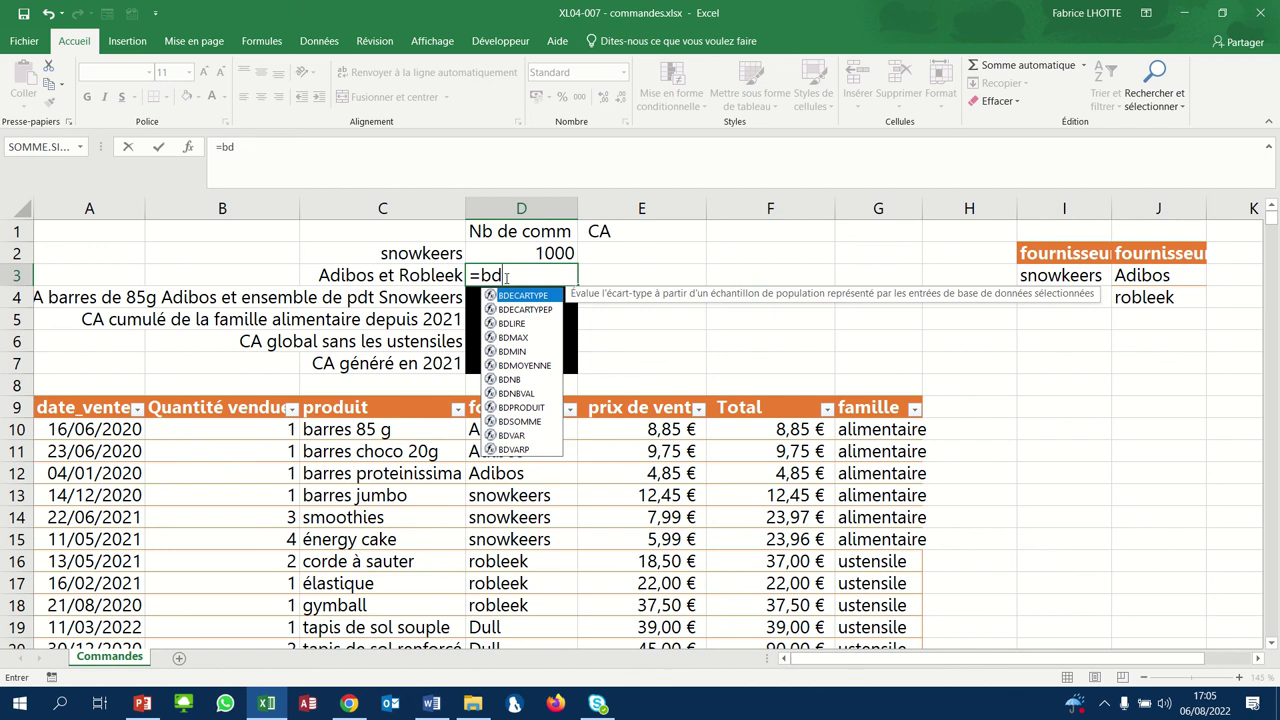
text(nbval)
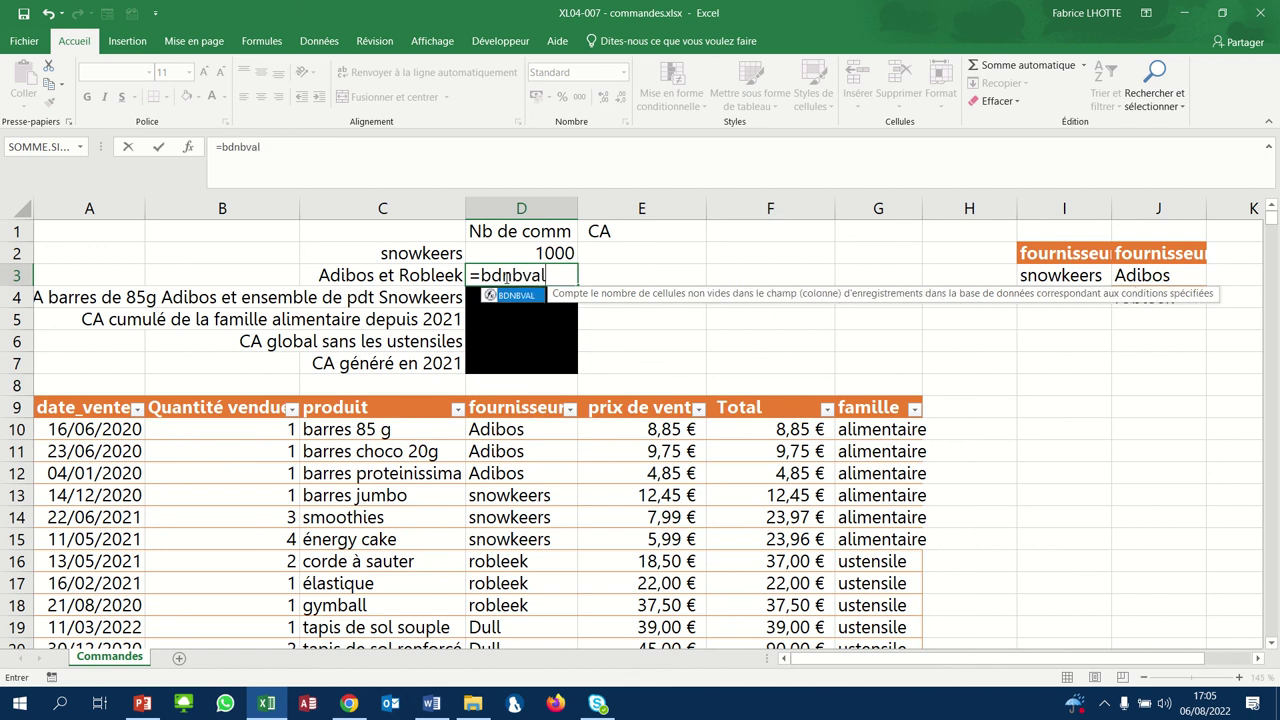
text(()
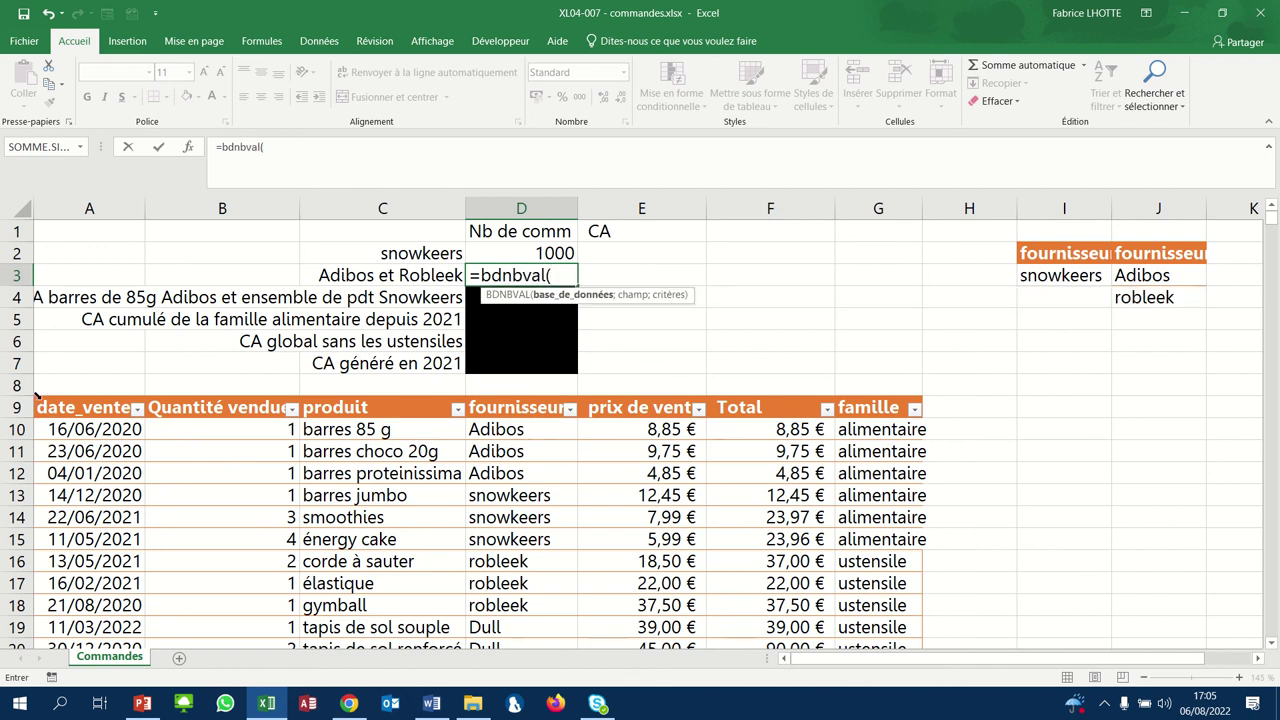
click(36, 396)
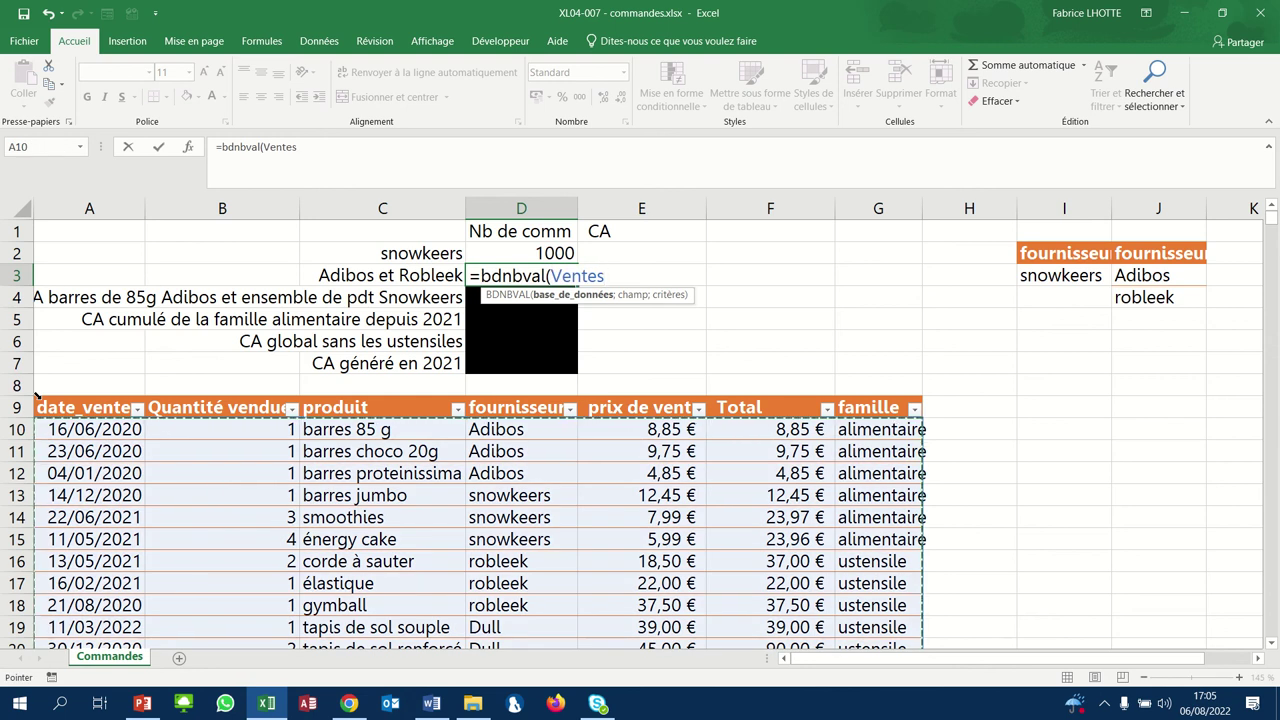
click(36, 396)
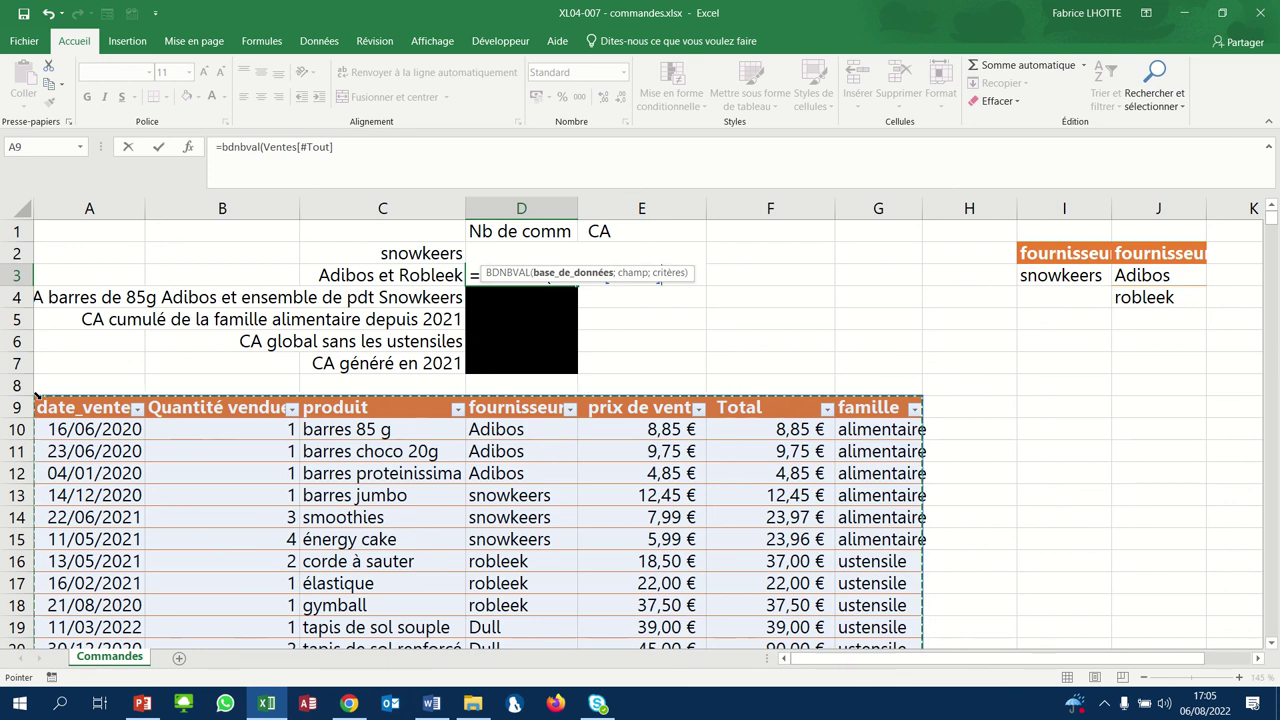
text(;)
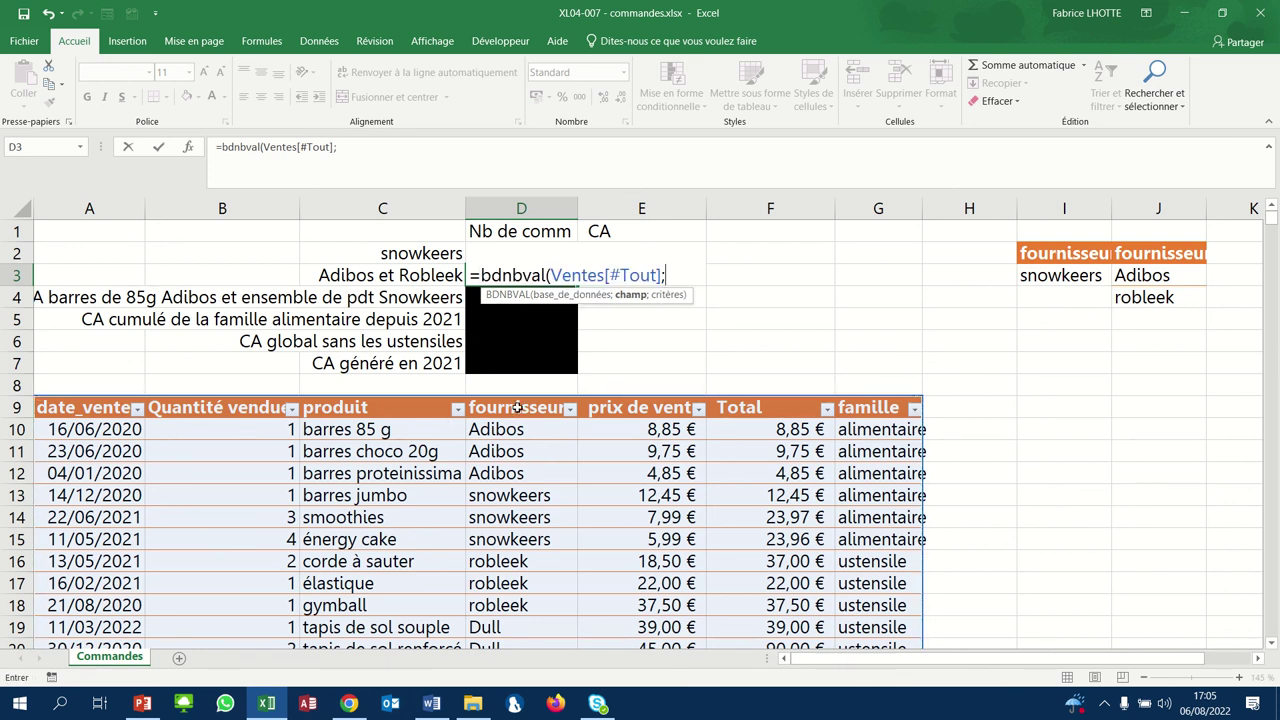
click(517, 407)
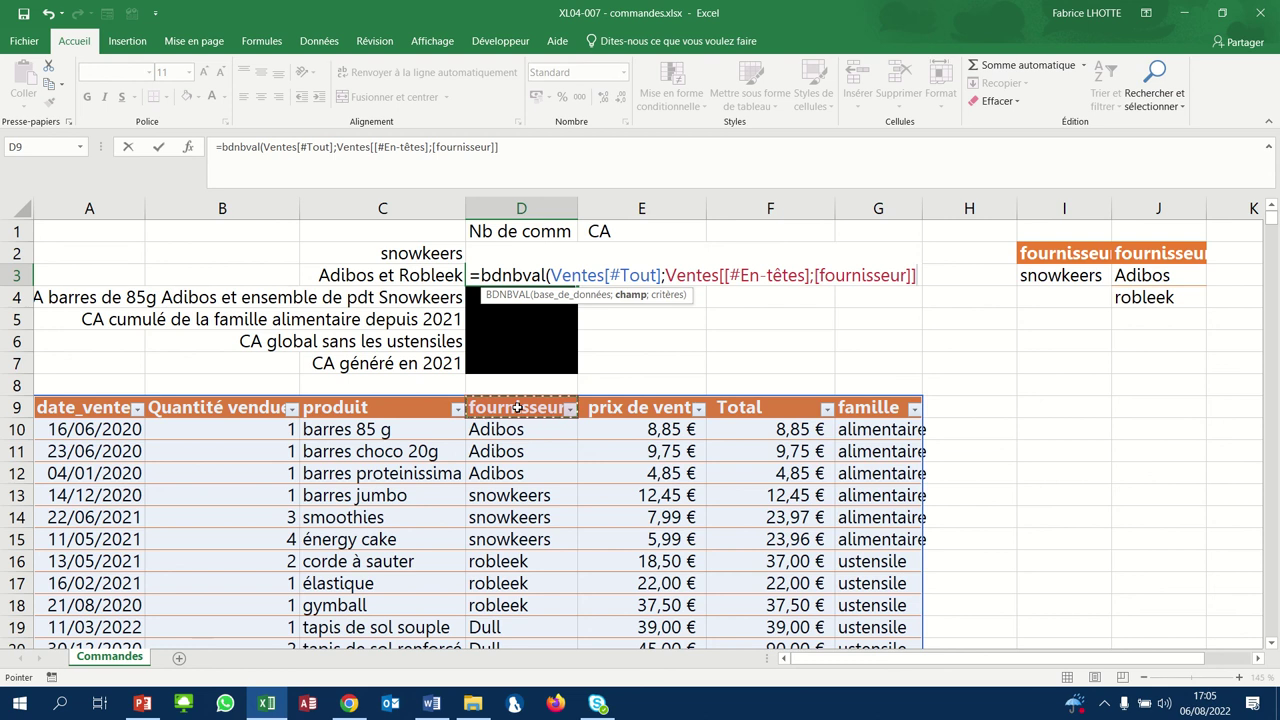
text(;)
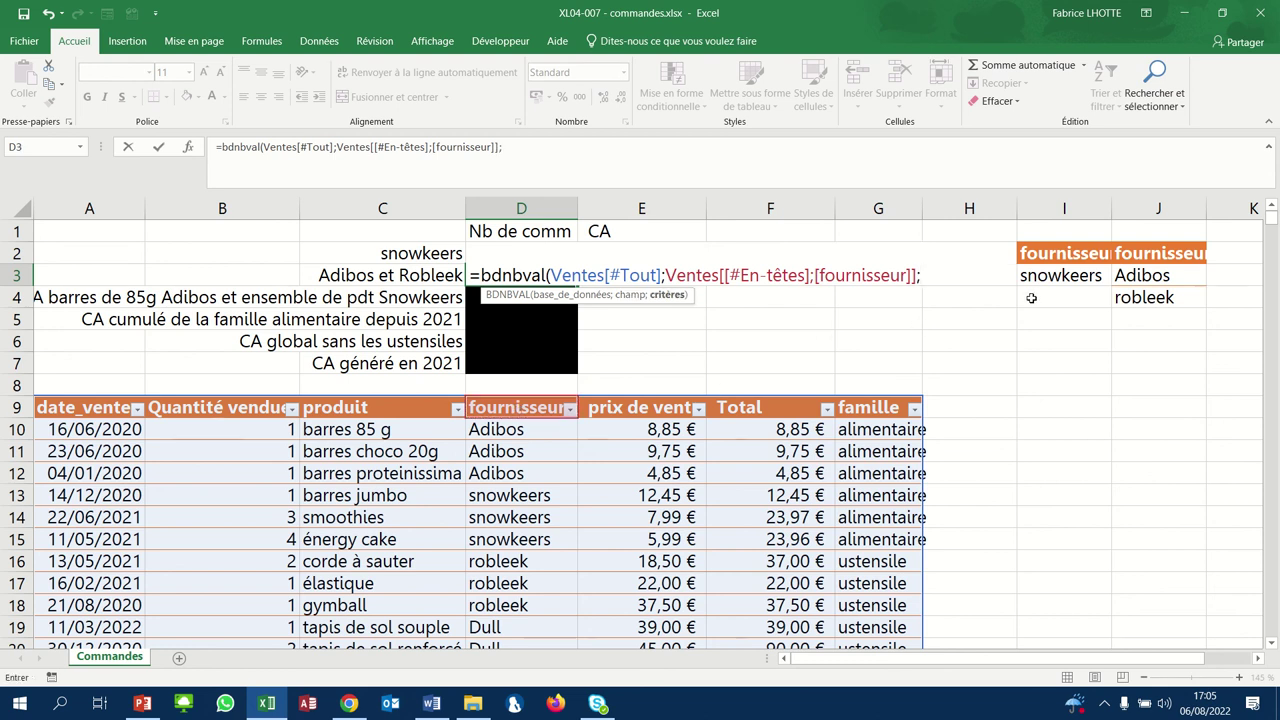
click(1140, 254)
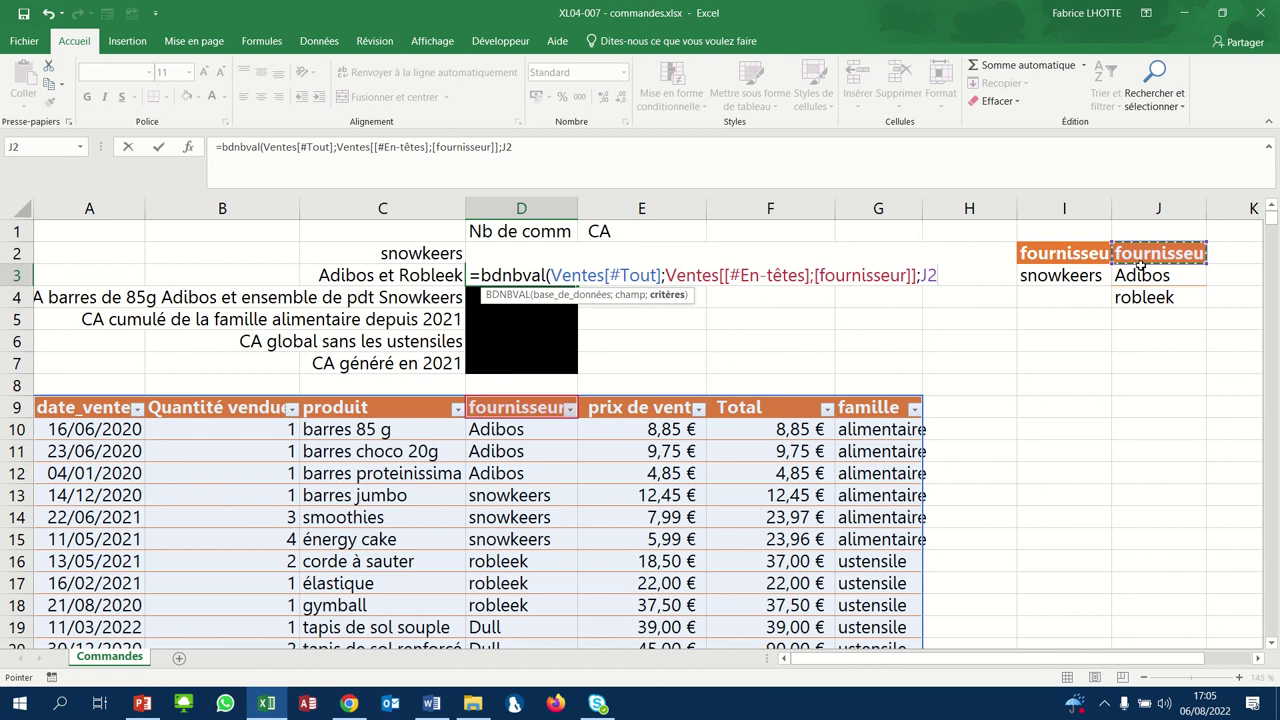
drag(1140, 263, 1143, 288)
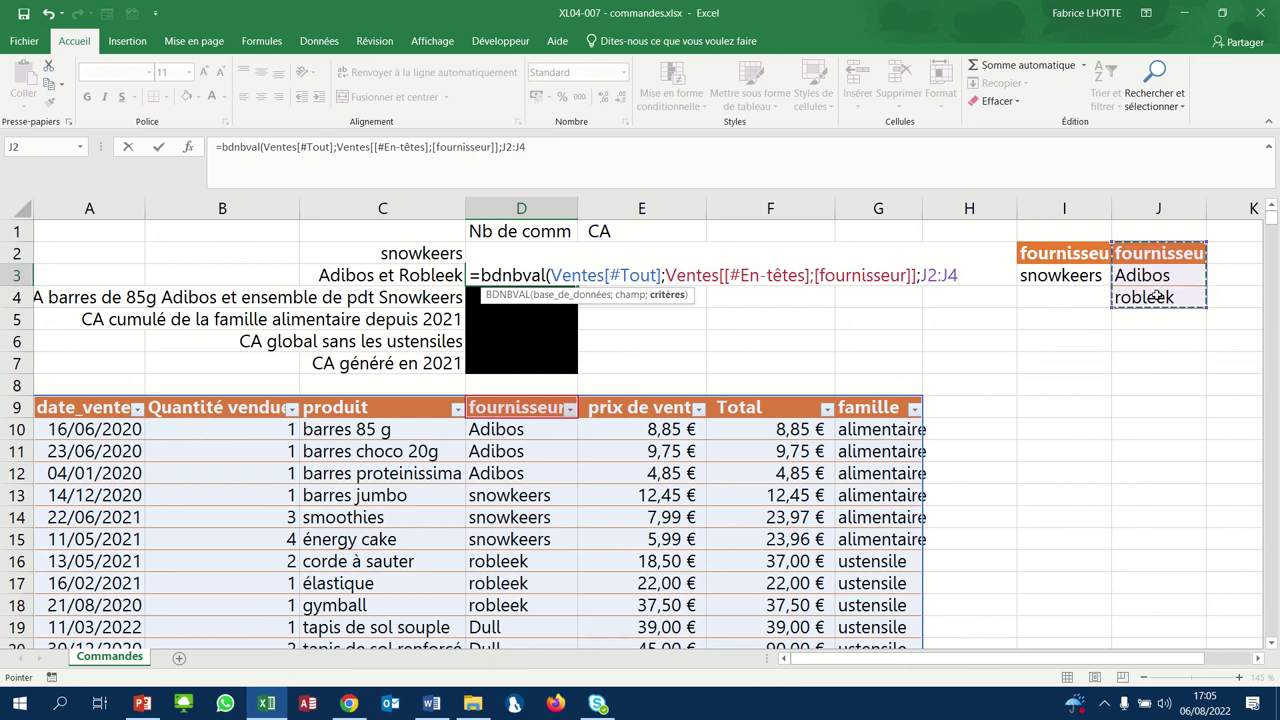
text())
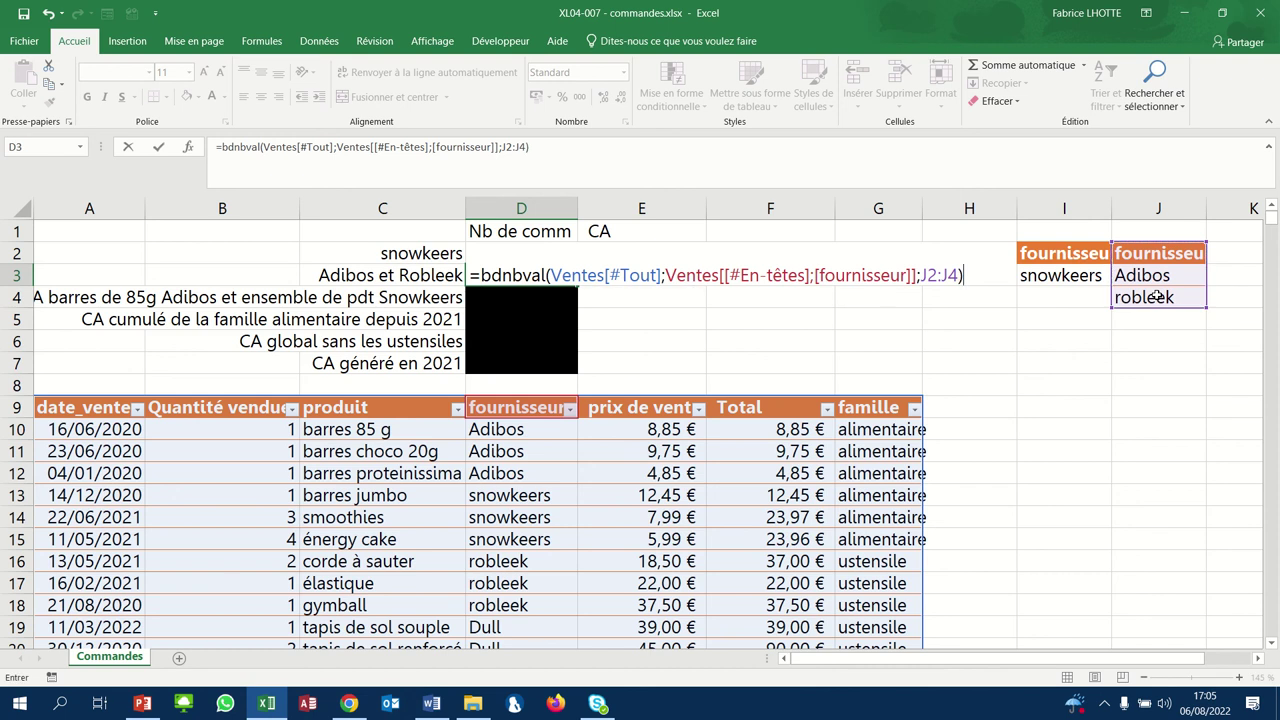
key(Return)
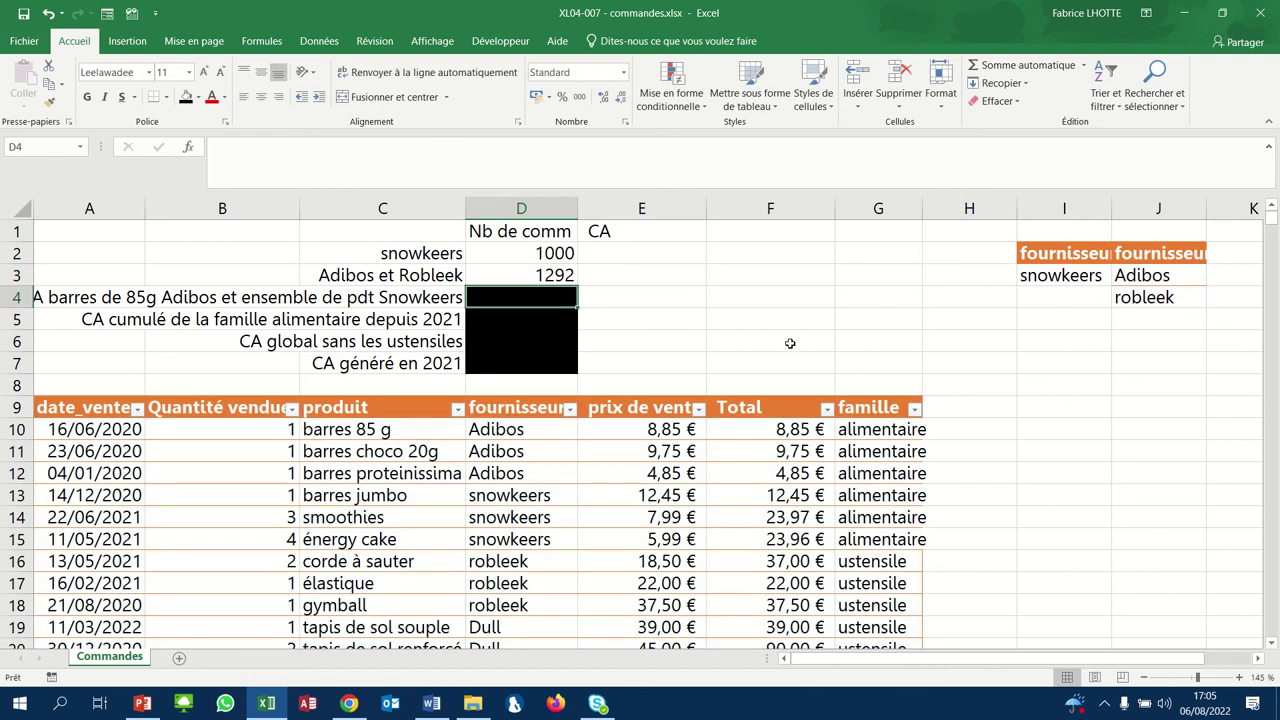